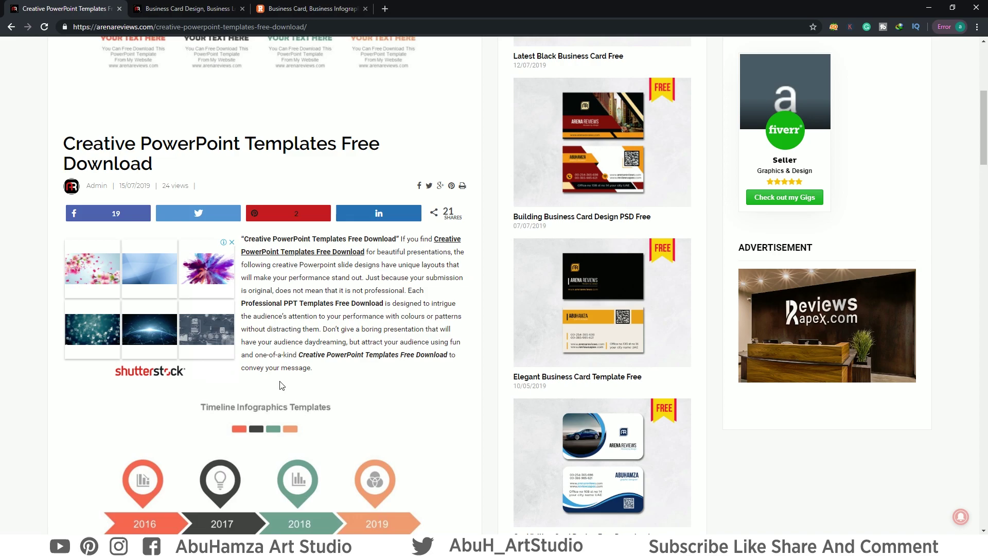
Scroll through the templates article, then browse the Arena Reviews homepage.
scroll(291, 434, "down", 7)
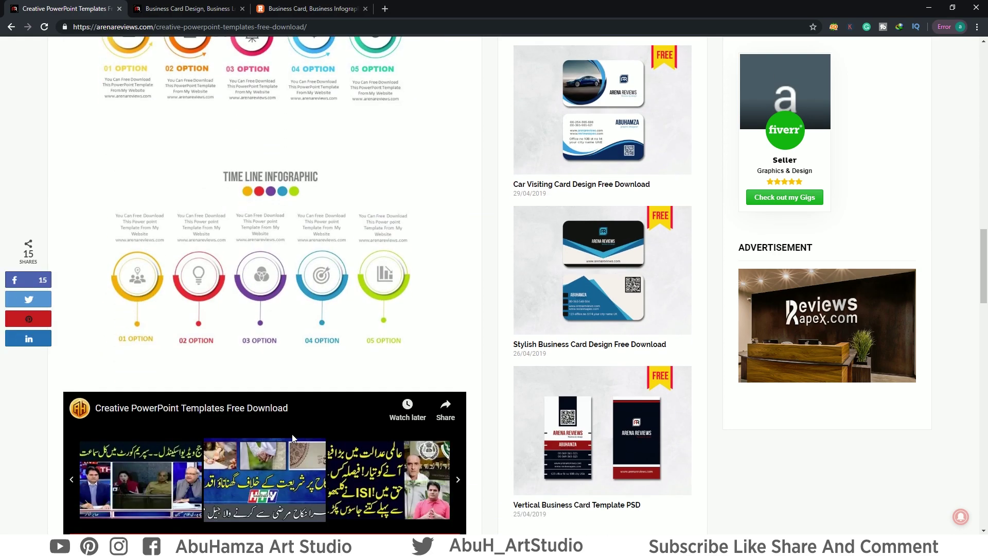
scroll(291, 434, "up", 3)
scroll(292, 439, "up", 2)
scroll(292, 439, "up", 3)
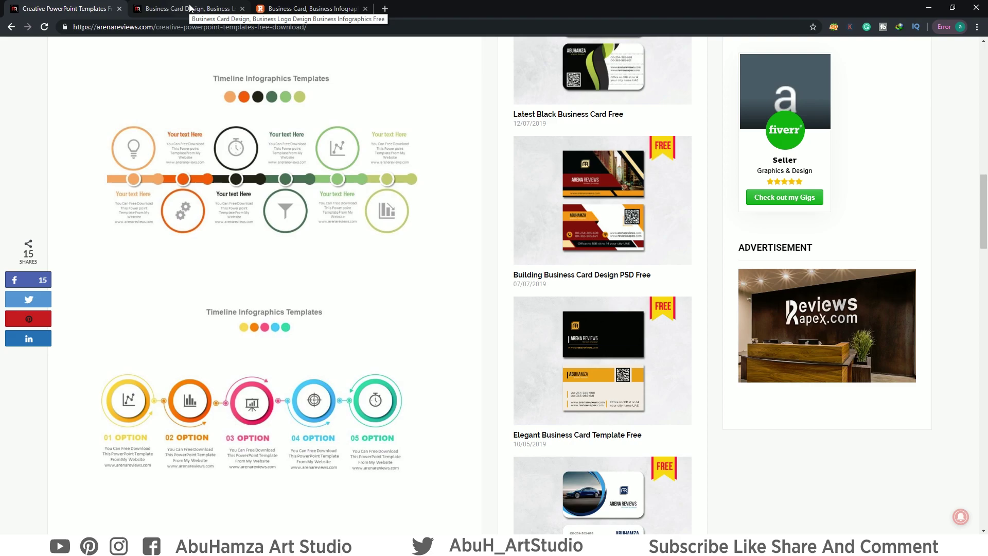
left_click(189, 9)
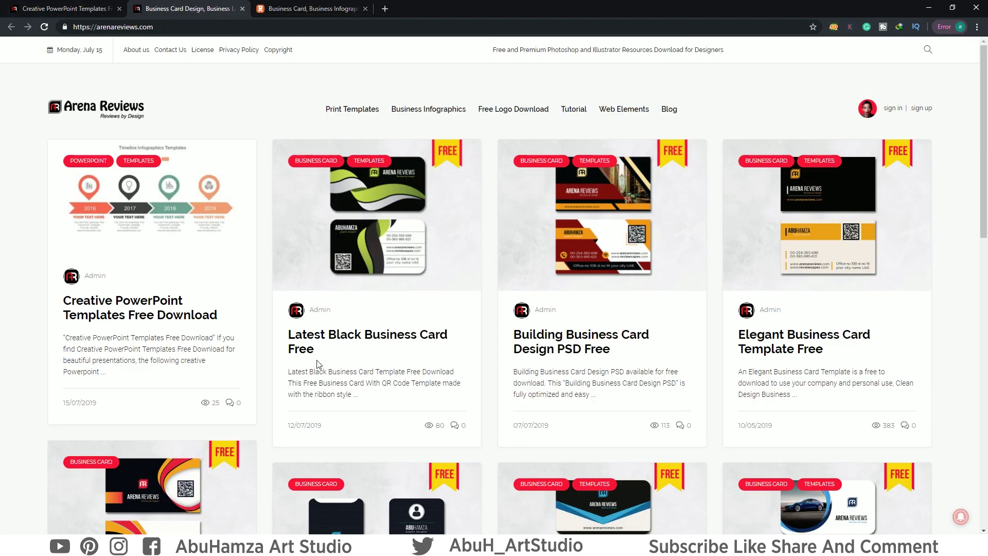
scroll(317, 363, "down", 4)
scroll(316, 360, "down", 8)
scroll(316, 359, "down", 1)
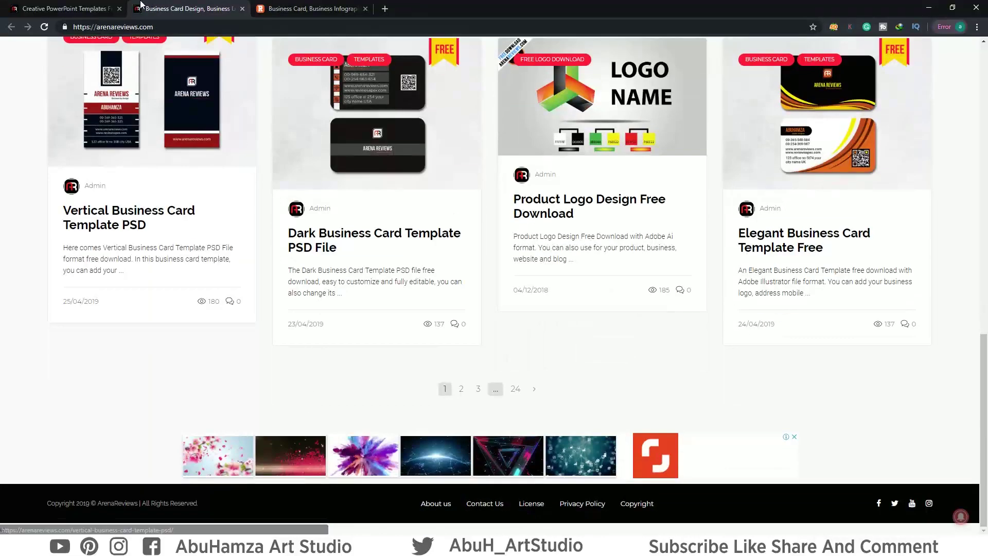
Switch to the reviewsapex.com site and scroll through its business infographic posts.
left_click(329, 5)
scroll(430, 348, "up", 4)
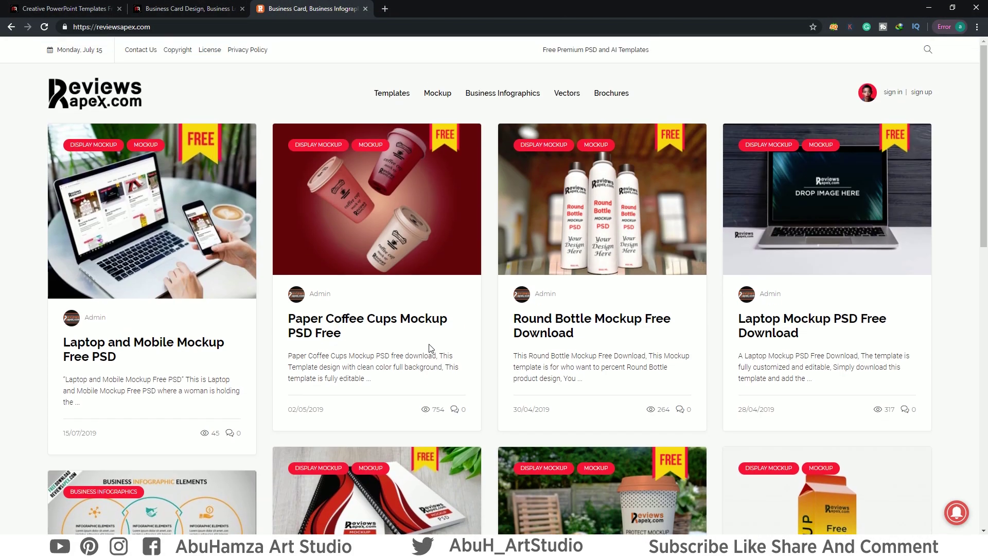
scroll(430, 348, "down", 5)
scroll(429, 348, "down", 5)
scroll(428, 346, "down", 3)
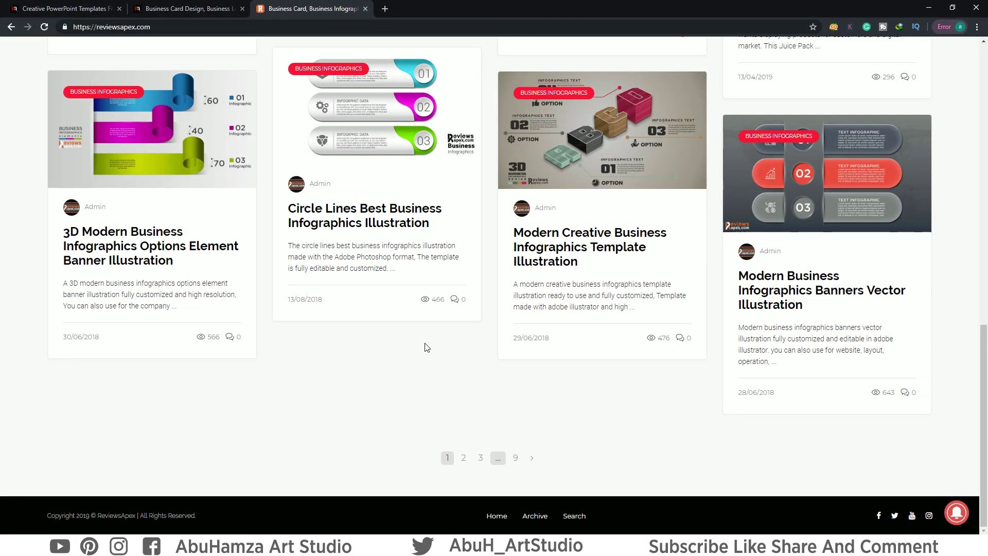
scroll(428, 347, "up", 5)
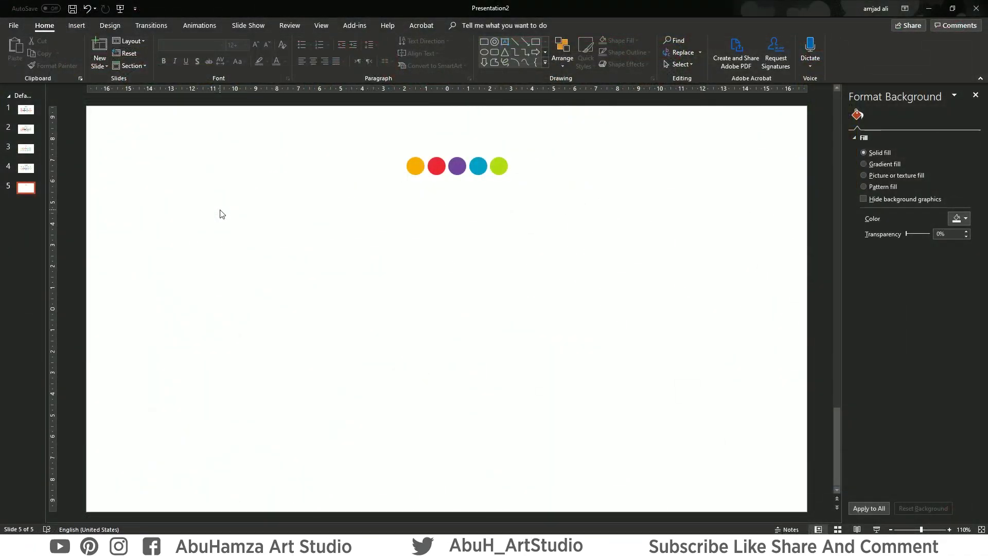
Draw a blue donut in the slide's lower left and widen its hole into a thin ring.
left_click(494, 42)
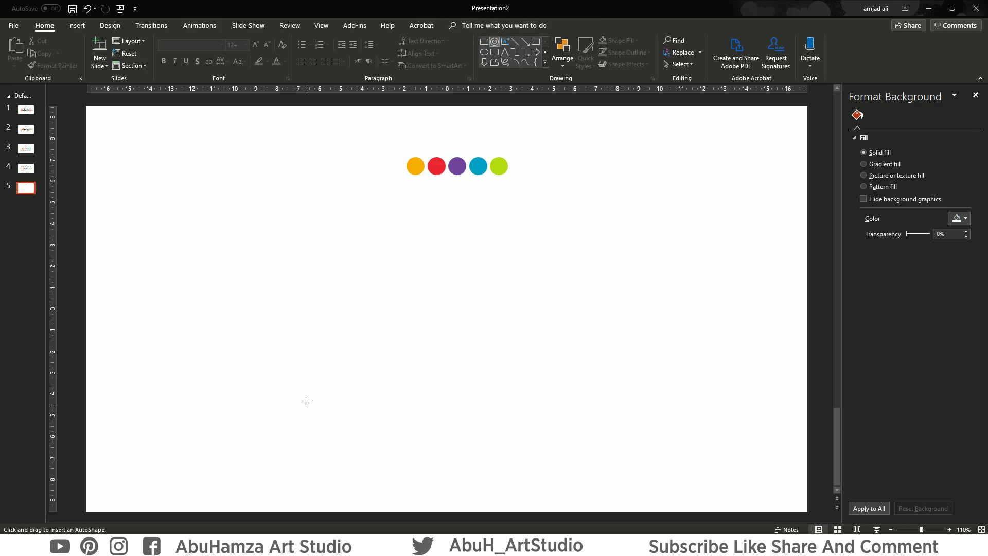
mouse_move(289, 382)
left_mouse_down()
mouse_move(354, 476)
mouse_move(356, 457)
mouse_move(367, 460)
left_mouse_up()
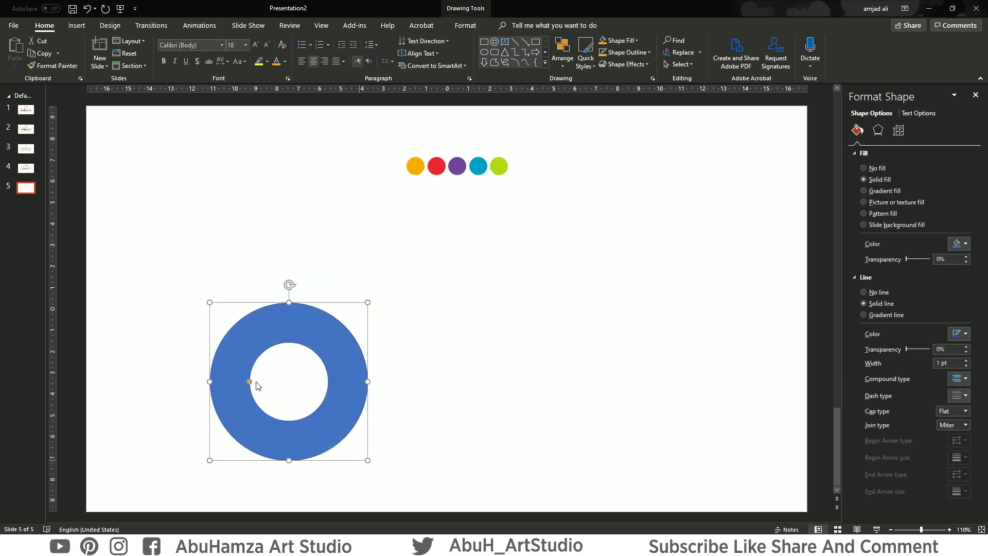
left_click_drag(250, 381, 234, 381)
Draw a rectangle over the ring's top half and select it together with the ring.
left_click(484, 42)
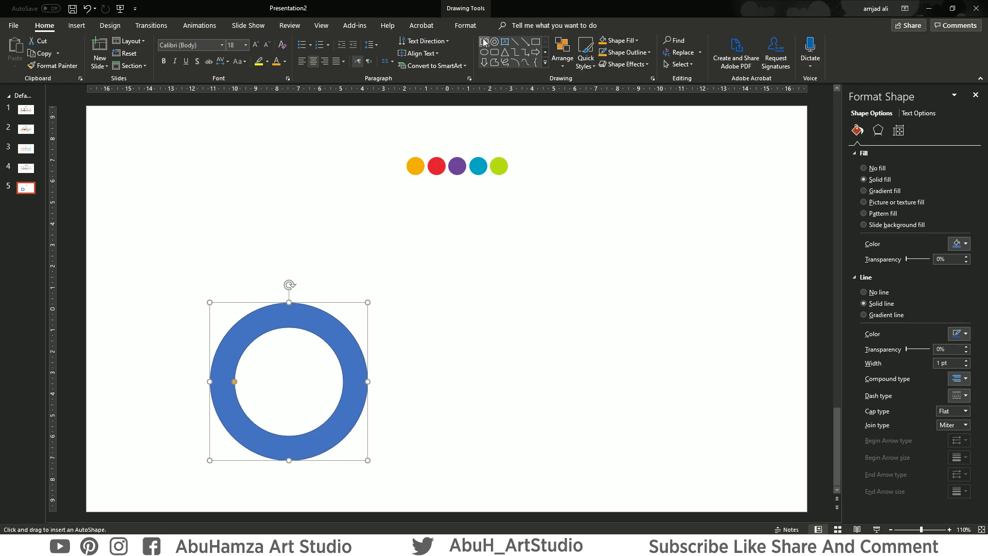
mouse_move(145, 220)
left_mouse_down()
mouse_move(423, 348)
mouse_move(453, 381)
left_mouse_up()
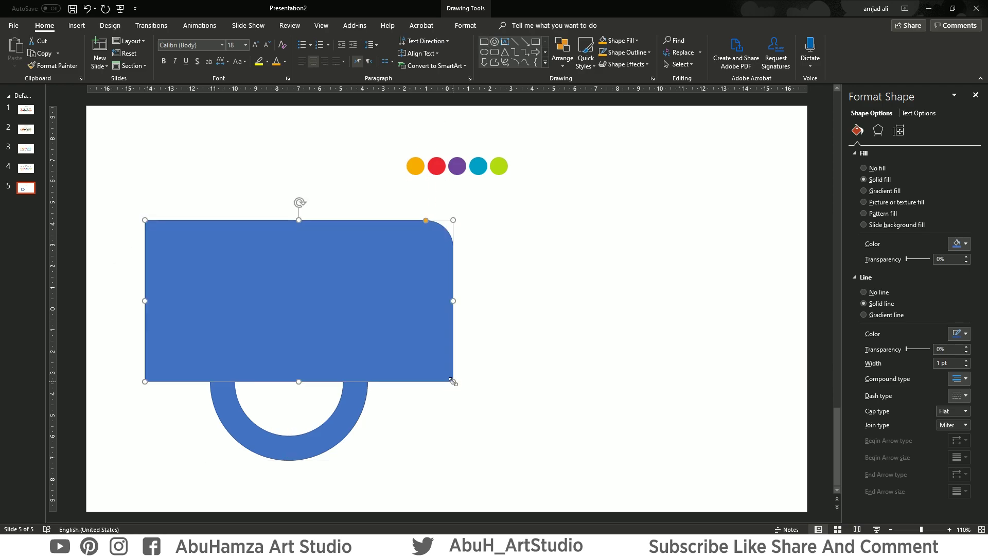
left_click(351, 418, "shift")
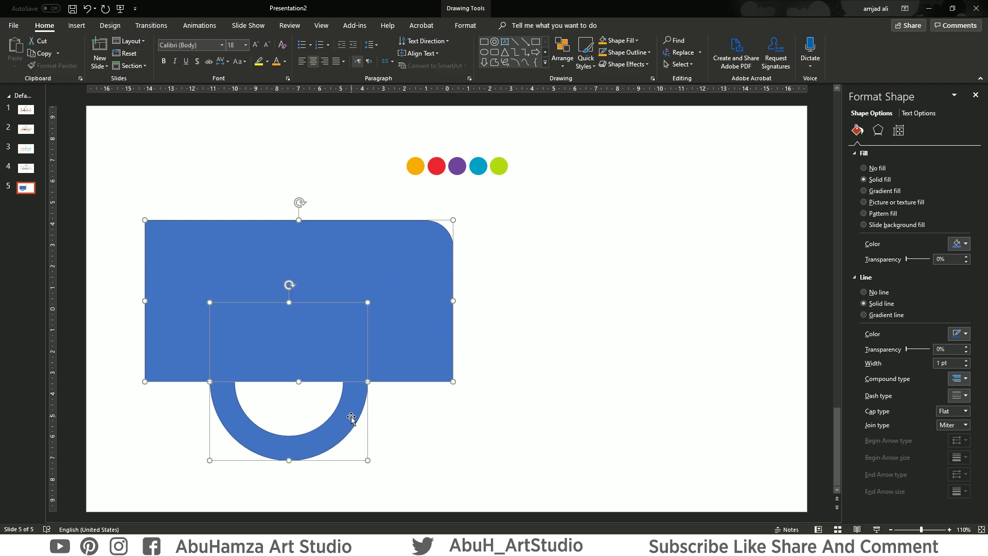
Intersect the shapes into a half ring, rotate it 180° into a U, and shift it left.
left_click(477, 25)
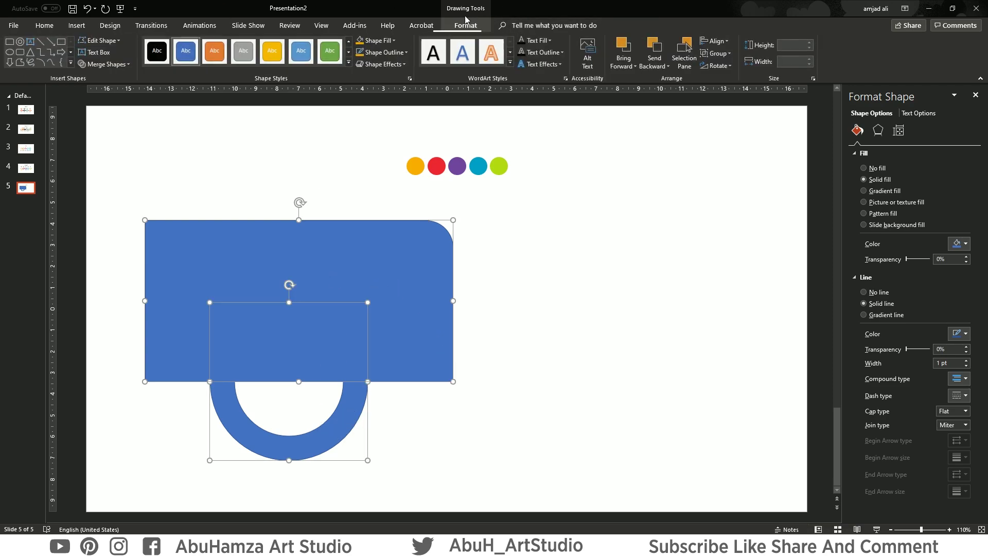
left_click(124, 65)
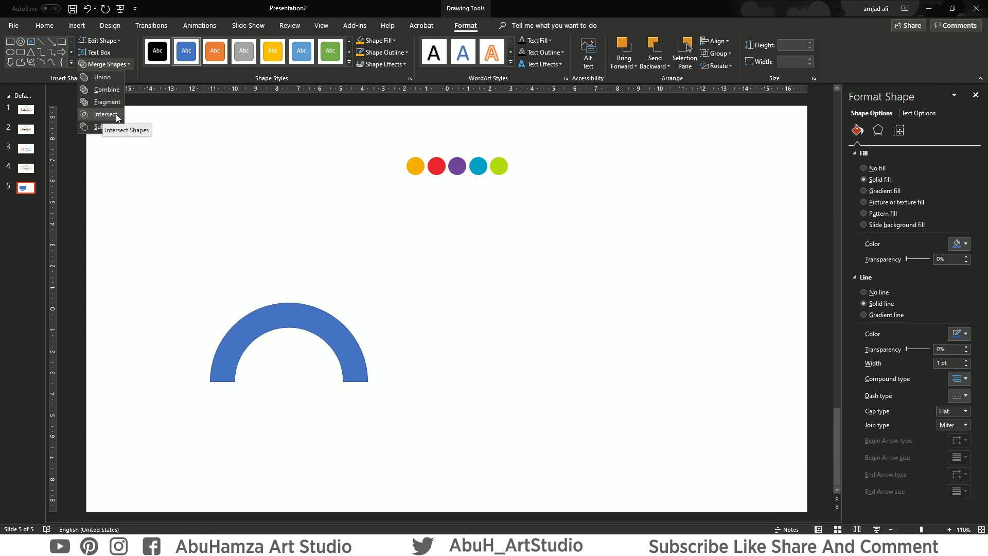
left_click(116, 114)
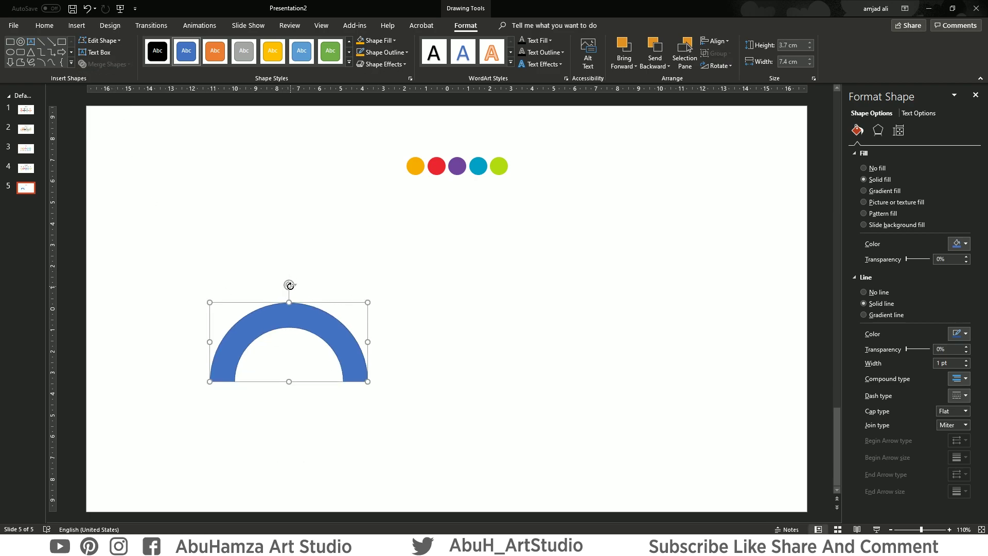
left_click_drag(290, 285, 286, 406)
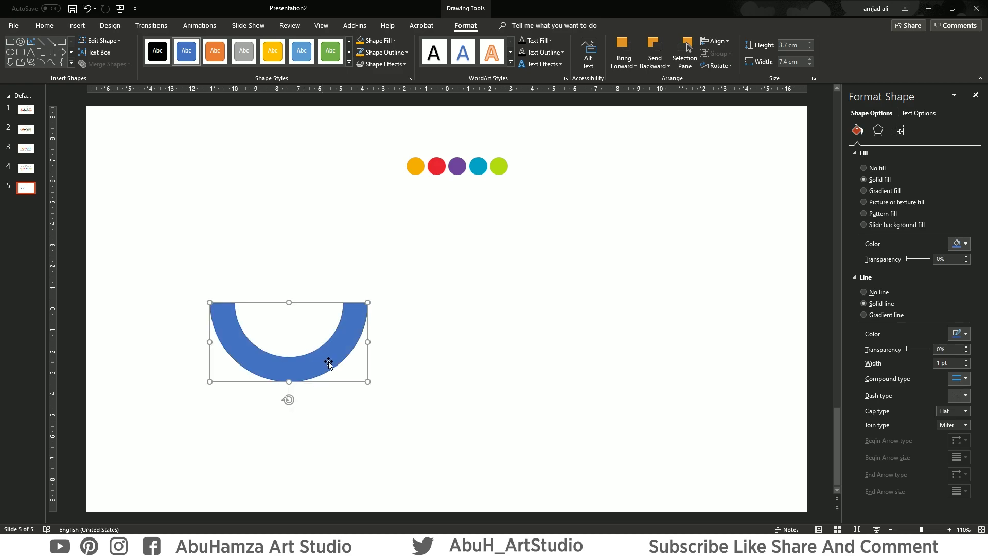
left_click_drag(326, 359, 273, 365)
Set the half ring's outline to No Outline.
right_click(284, 364)
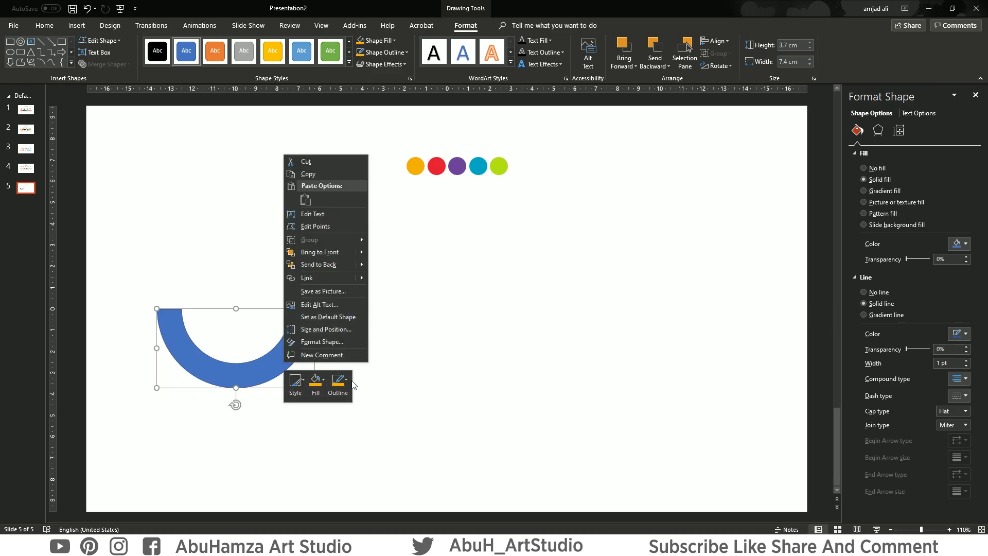
left_click(338, 384)
left_click(333, 315)
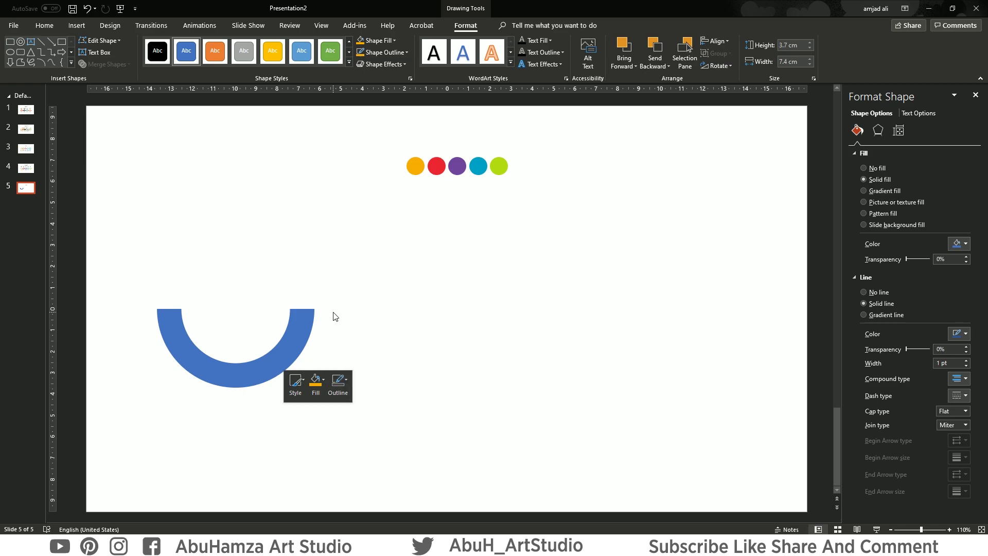
left_click(342, 288)
left_click(301, 344)
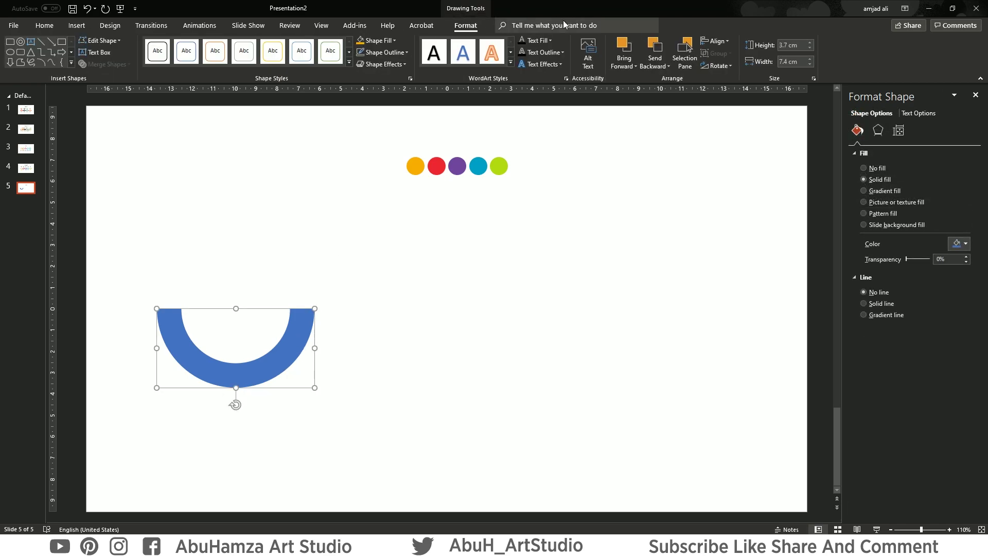
Draw an arc and reshape it into a 6.05 cm semicircle centred over the half ring.
left_click(44, 63)
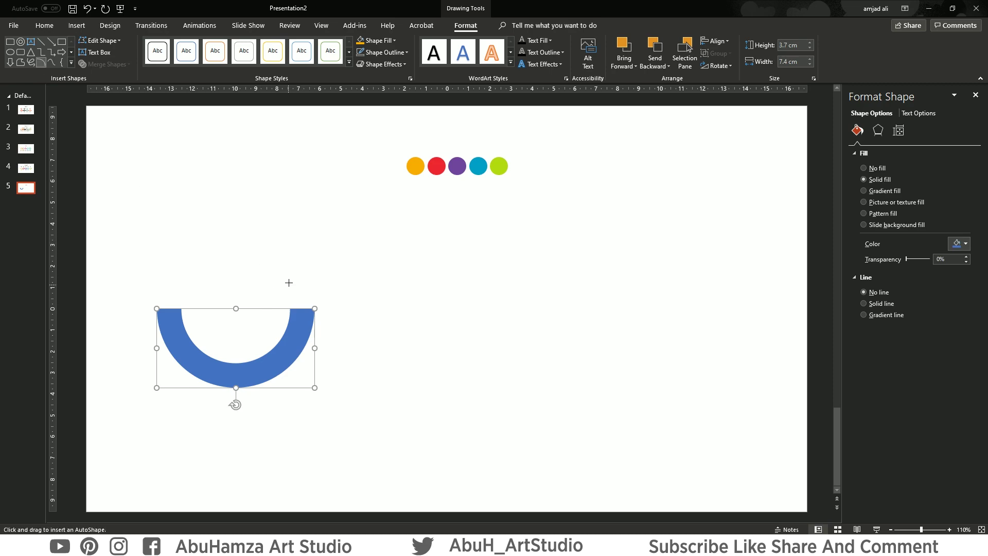
mouse_move(279, 236)
left_mouse_down()
mouse_move(373, 302)
mouse_move(363, 288)
left_mouse_up()
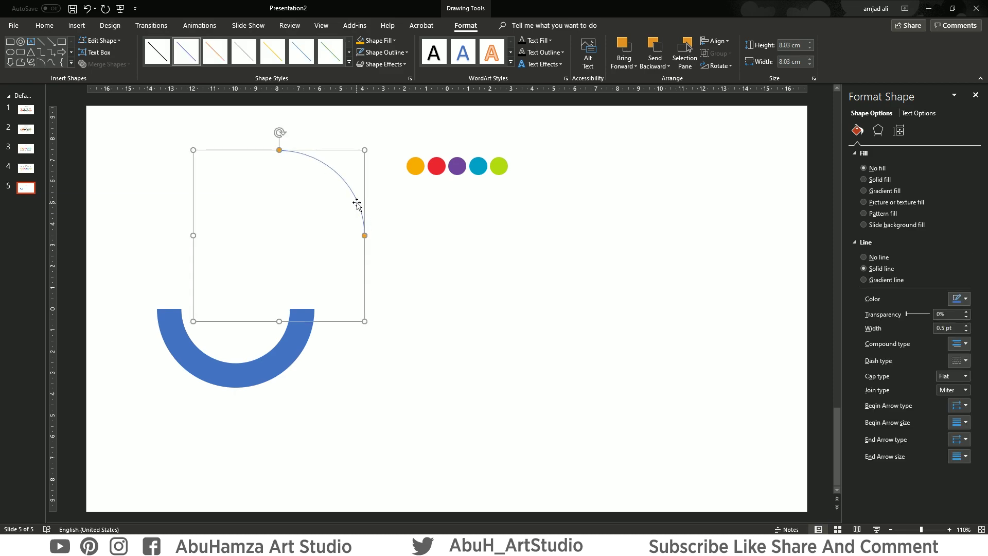
mouse_move(350, 210)
left_mouse_down()
mouse_move(289, 280)
mouse_move(298, 276)
left_mouse_up()
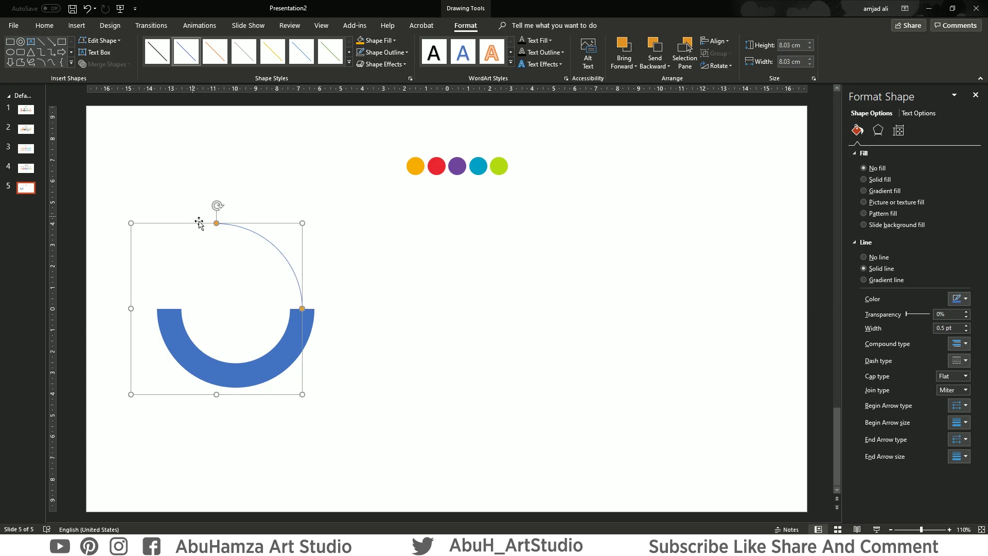
left_click_drag(217, 226, 202, 236)
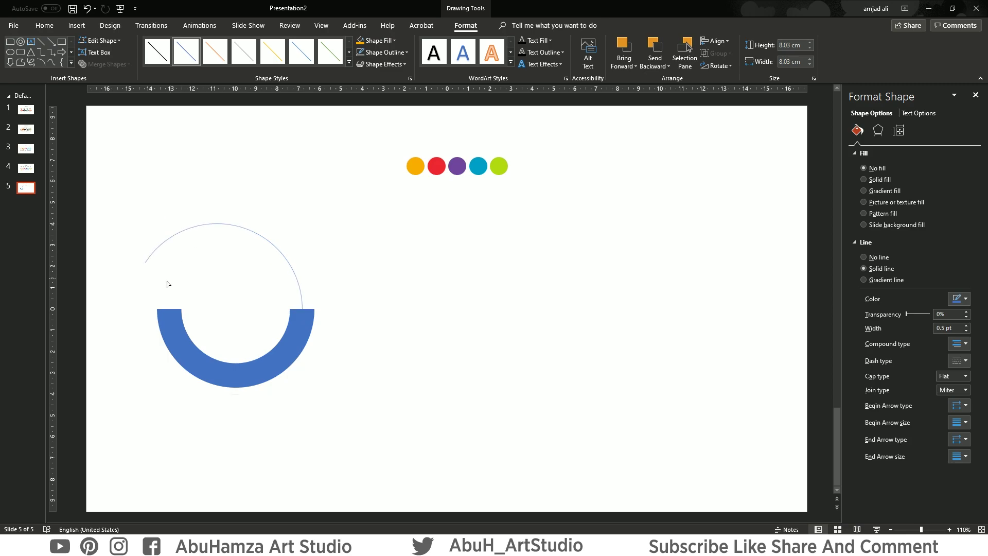
left_click_drag(152, 316, 153, 314)
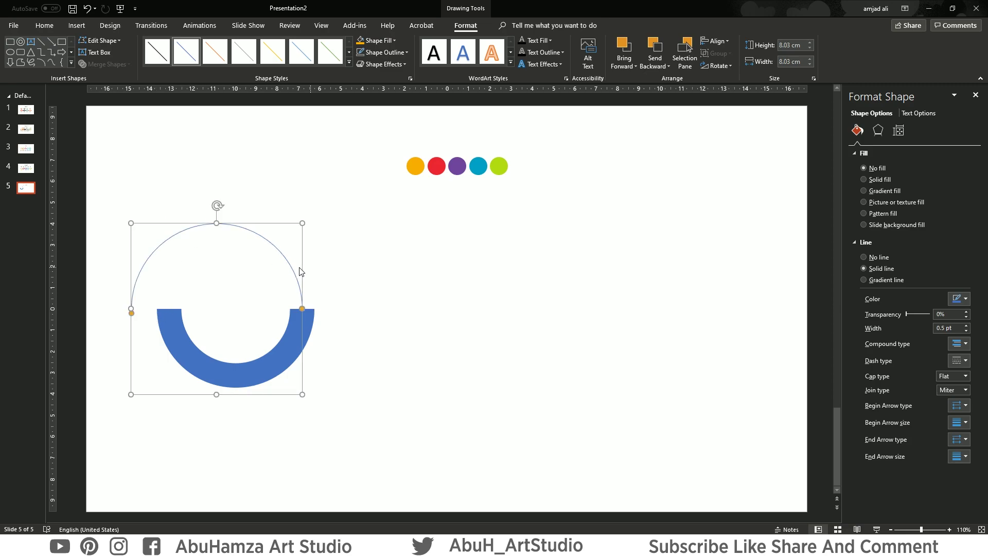
left_click_drag(304, 224, 283, 247)
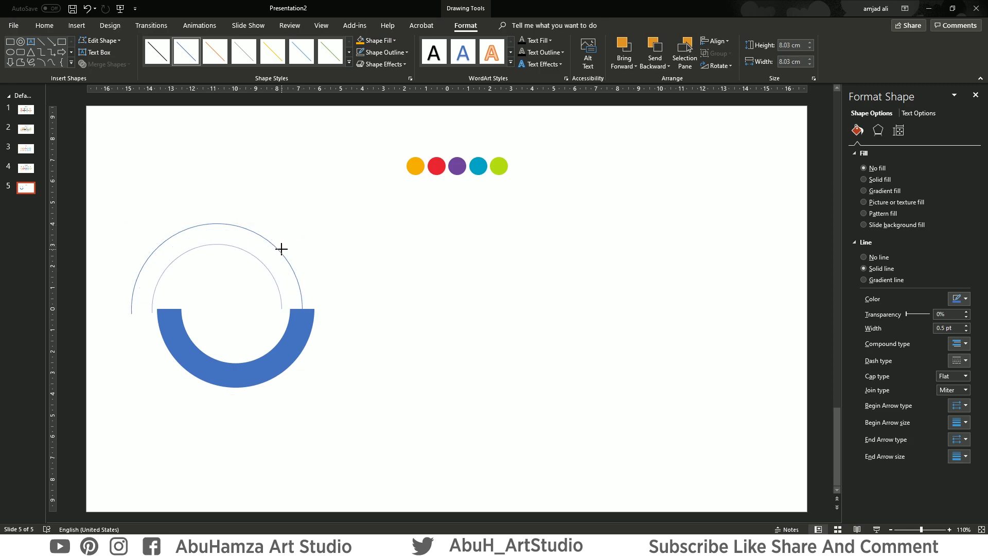
left_click_drag(283, 247, 290, 276)
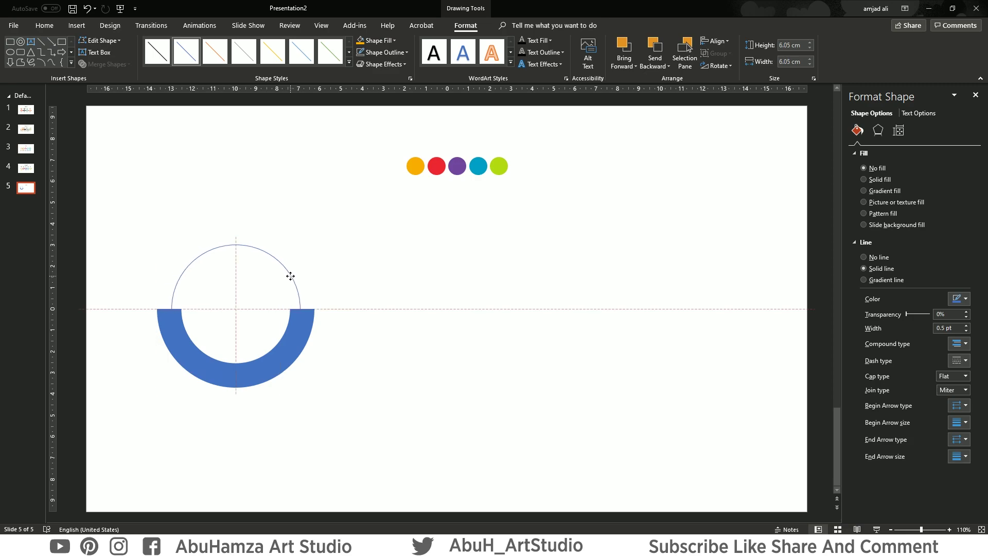
Set the arc's outline weight to 3 pt.
right_click(290, 276)
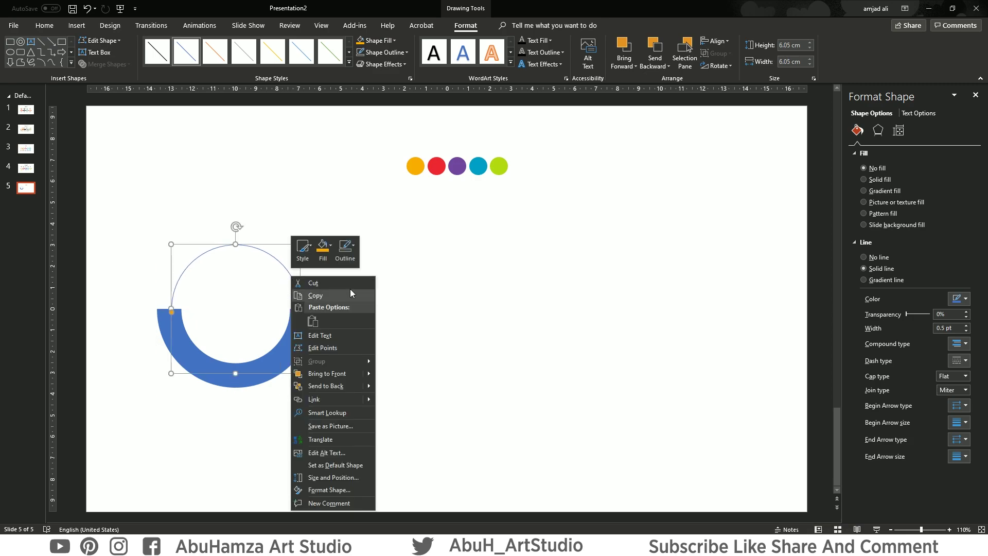
left_click(352, 252)
mouse_move(375, 409)
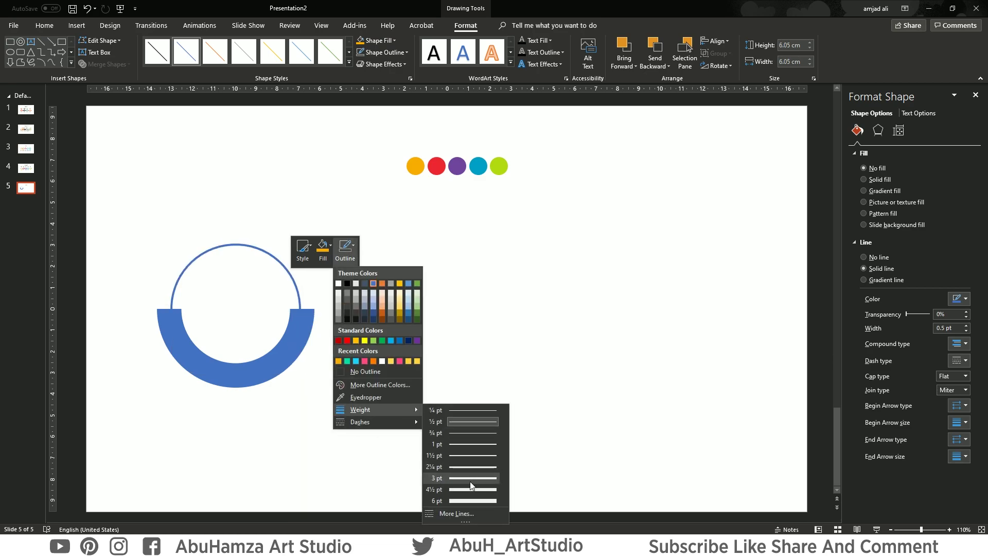
left_click(470, 480)
left_click(469, 400)
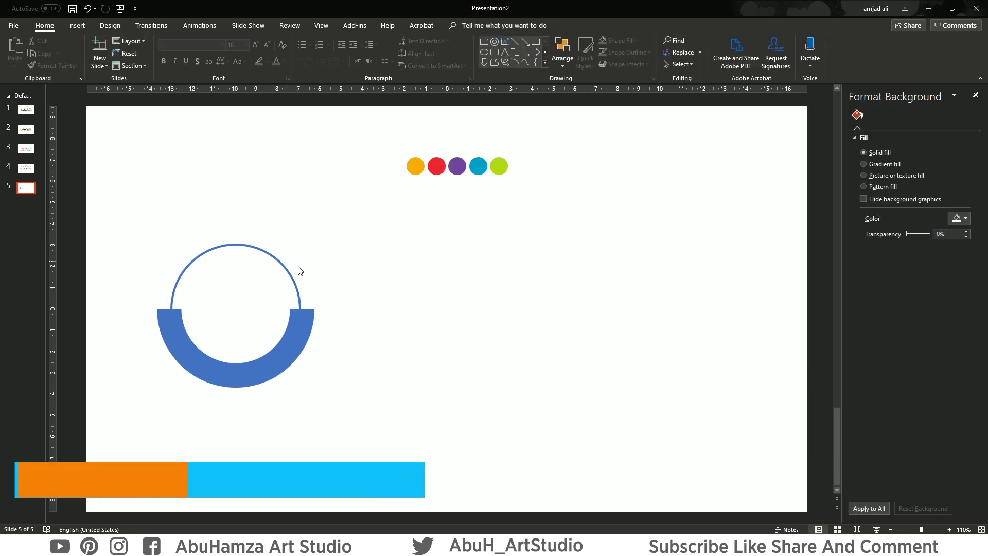
Draw a circle, remove its outline, and move it onto the arc.
left_click(483, 51)
left_click_drag(386, 252, 414, 307)
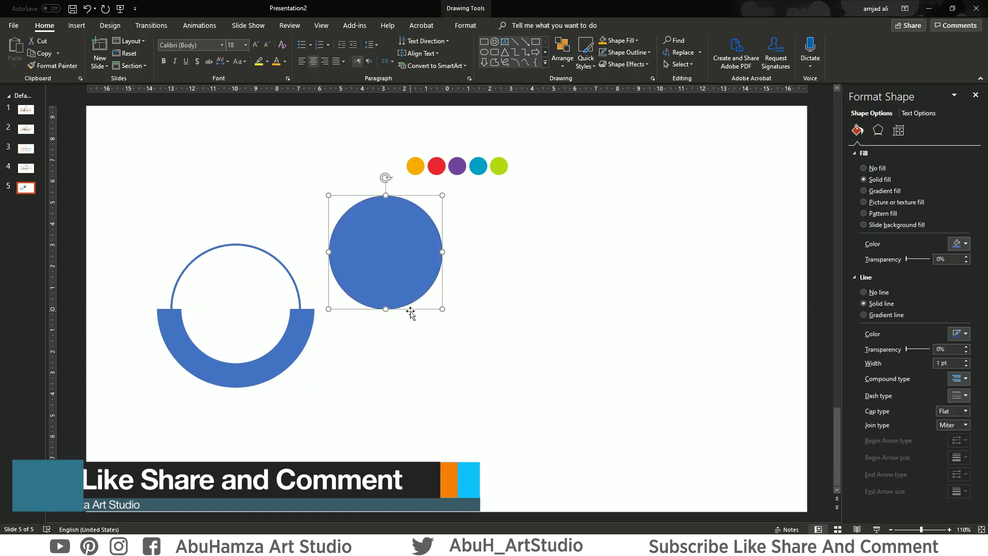
right_click(408, 269)
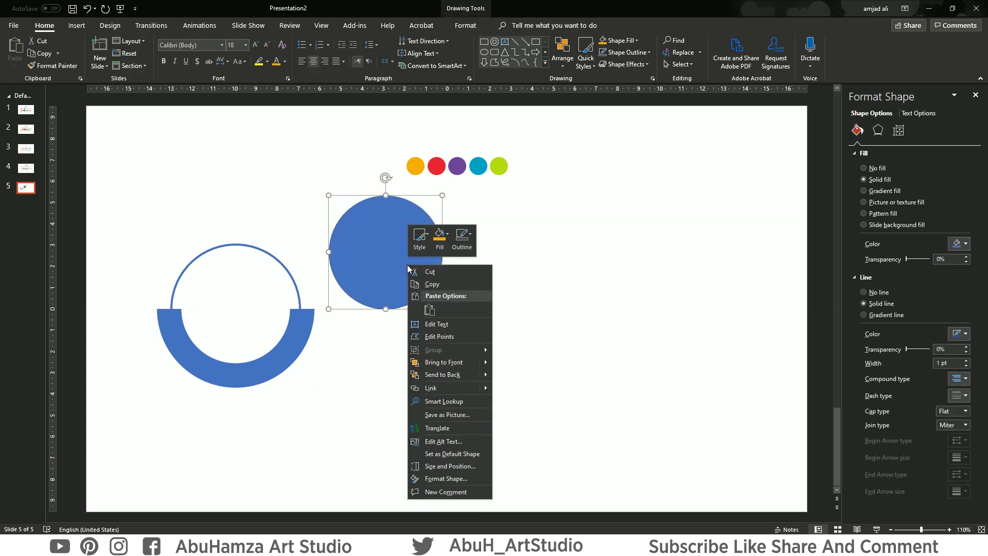
left_click(462, 238)
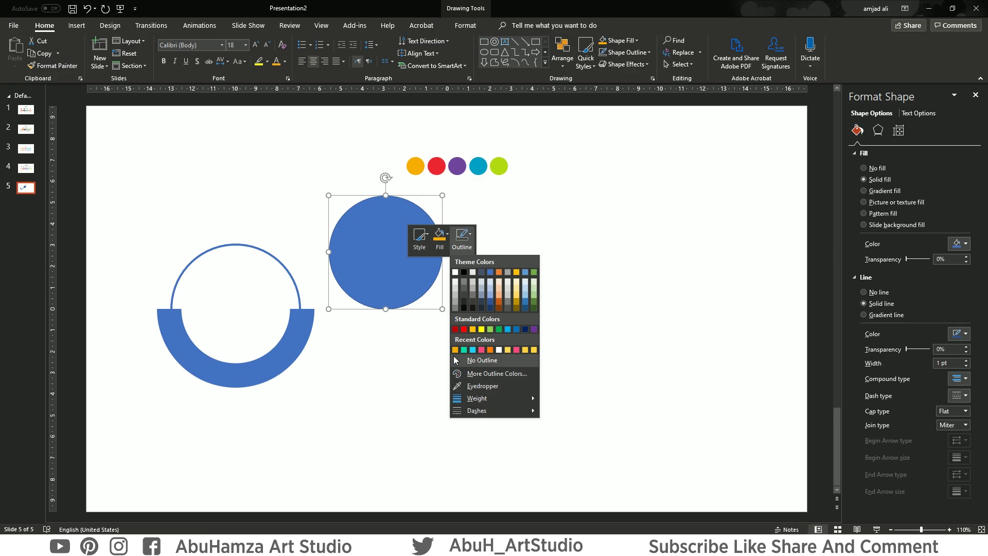
left_click(454, 359)
left_click(453, 364)
mouse_move(390, 226)
left_mouse_down()
mouse_move(198, 277)
mouse_move(241, 284)
left_mouse_up()
Fill the circle white and nudge it into the ring.
right_click(240, 283)
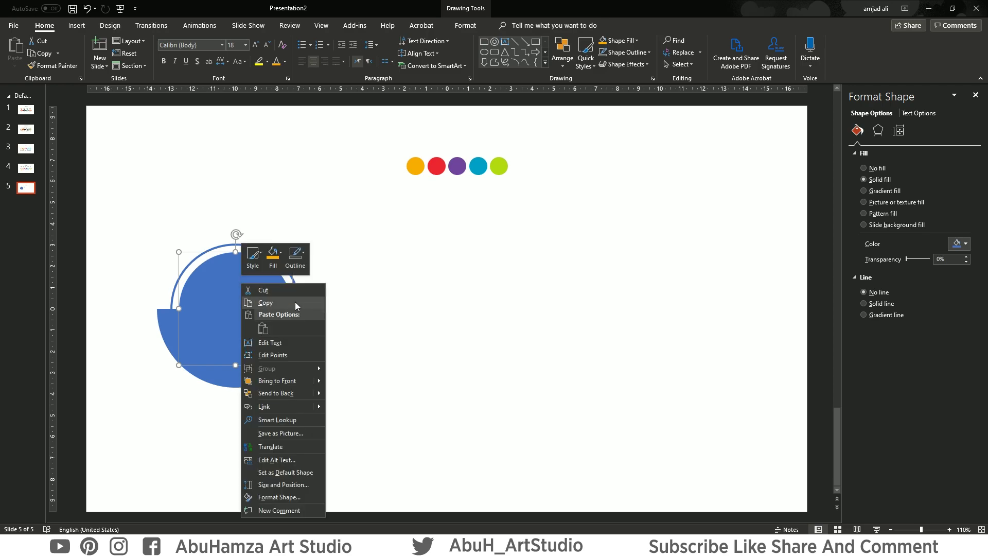
left_click(280, 252)
left_click(268, 290)
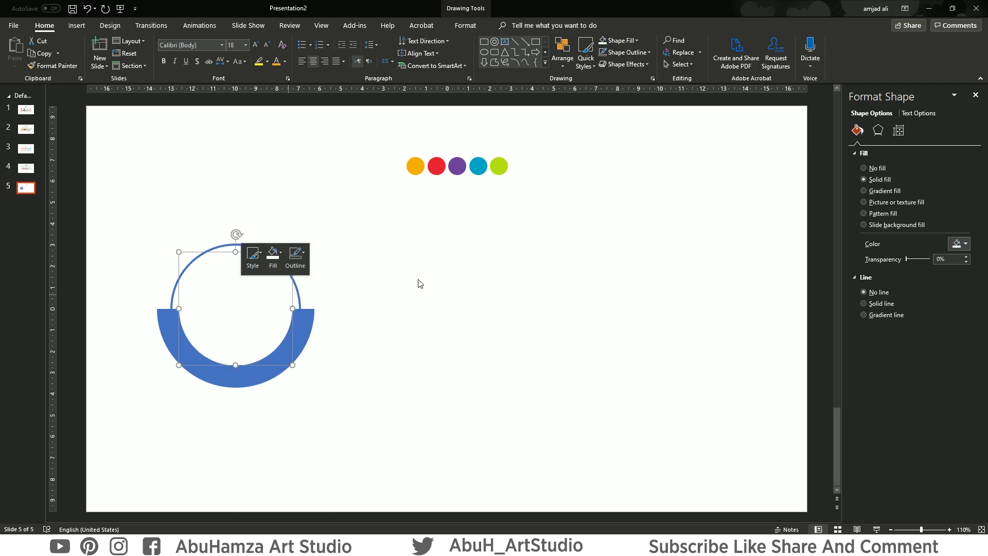
left_click(396, 266)
left_click(220, 320)
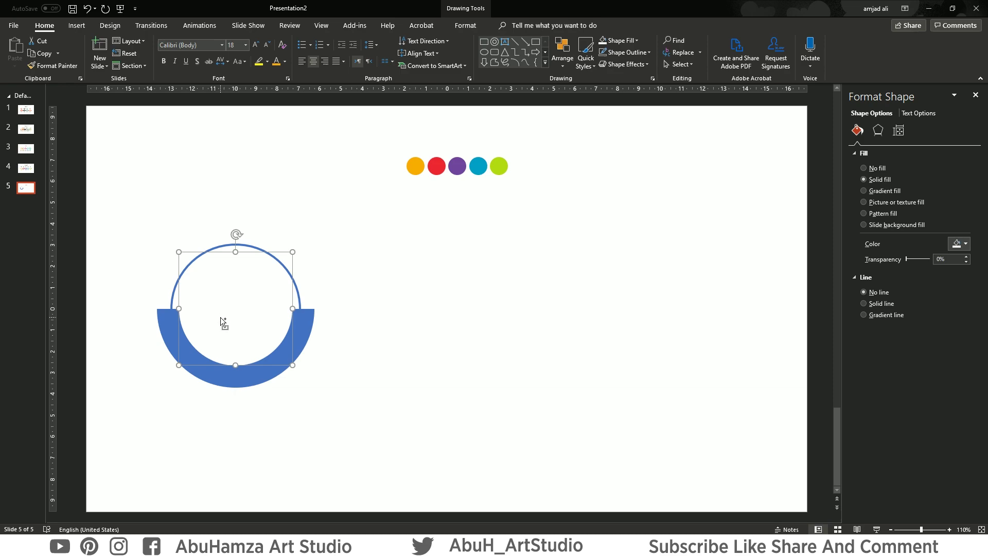
left_click_drag(220, 319, 233, 319)
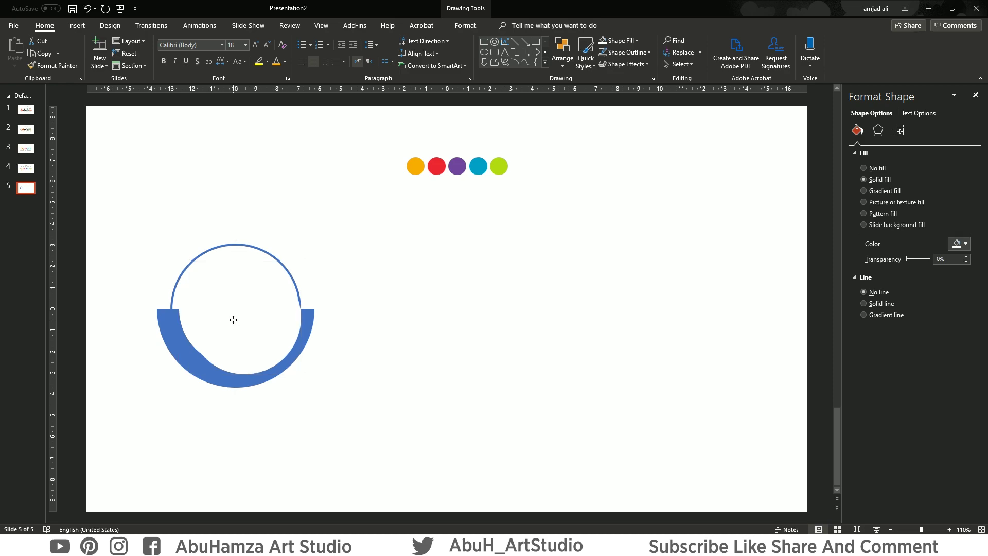
Draw a smaller circle inside the white one, fill it orange, and centre it.
left_click_drag(302, 260, 295, 273)
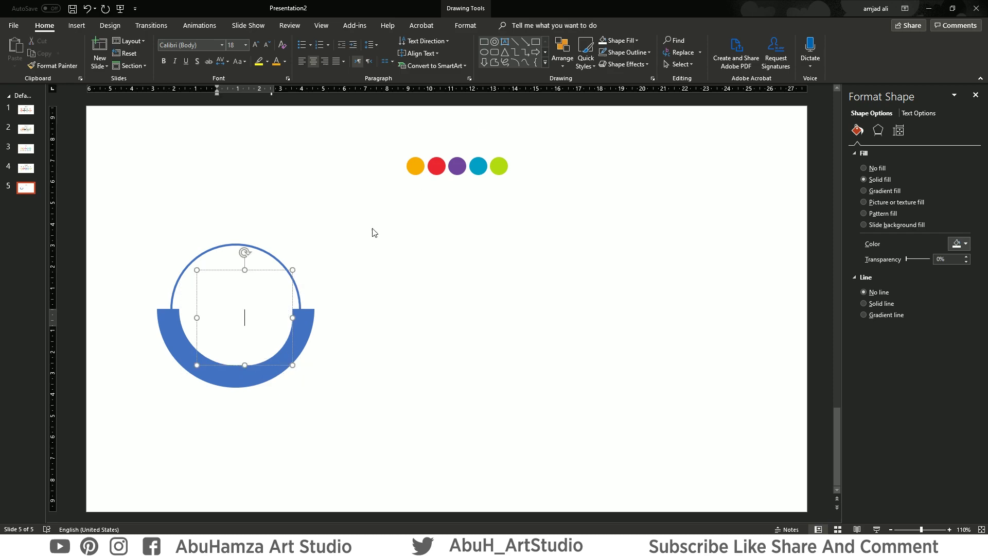
right_click(257, 307)
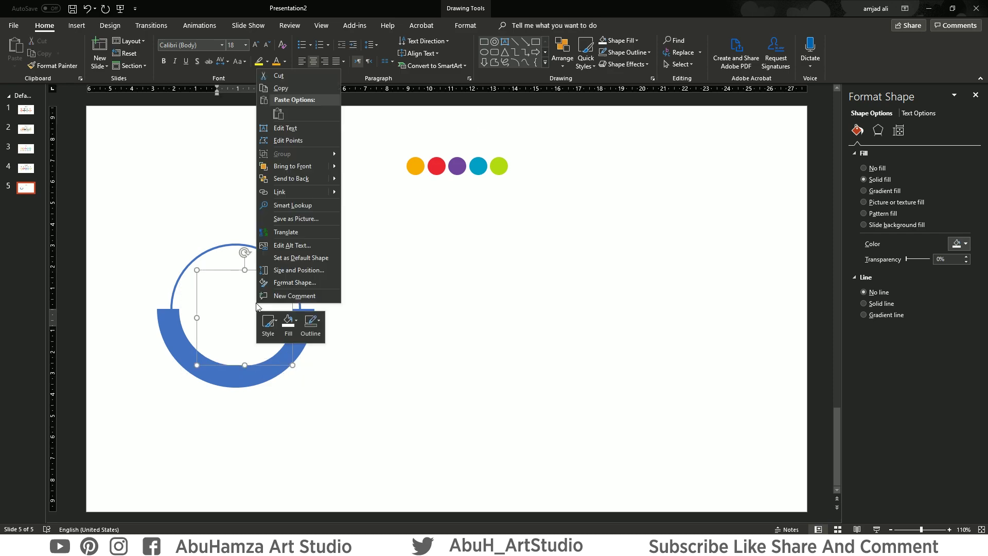
left_click(297, 323)
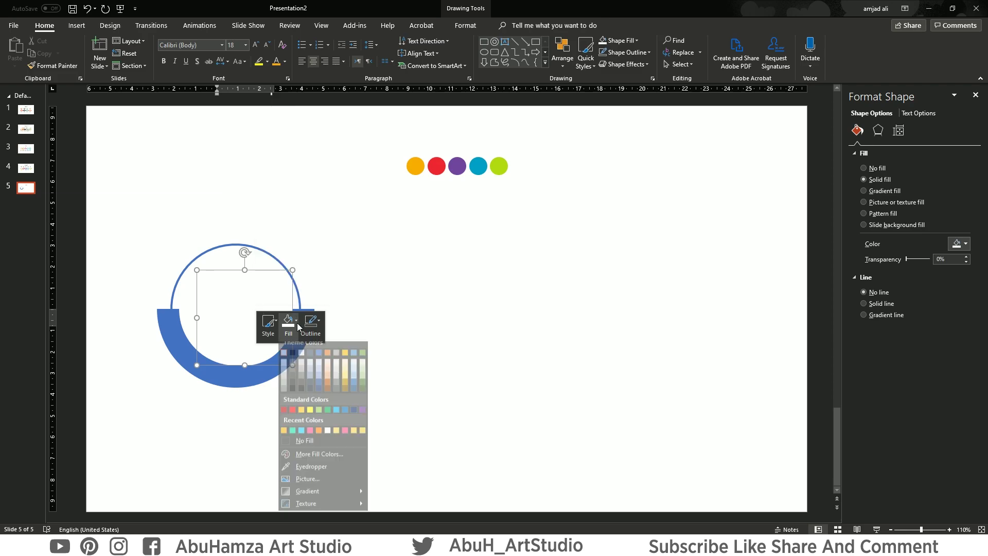
left_click(283, 436)
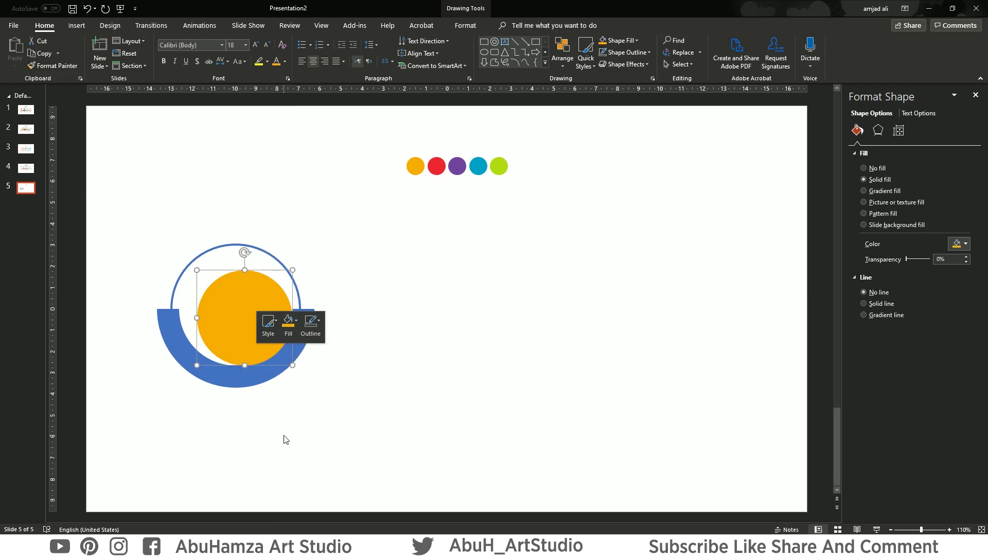
left_click(346, 371)
left_click_drag(262, 307, 248, 301)
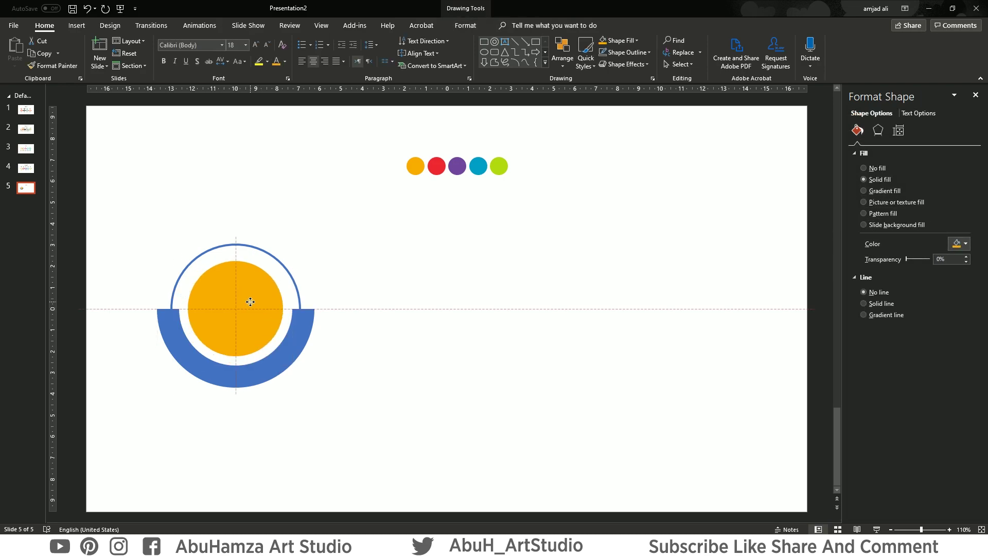
Centre the orange circle and give the white circle an Offset: Bottom Right shadow.
left_click_drag(250, 301, 249, 304)
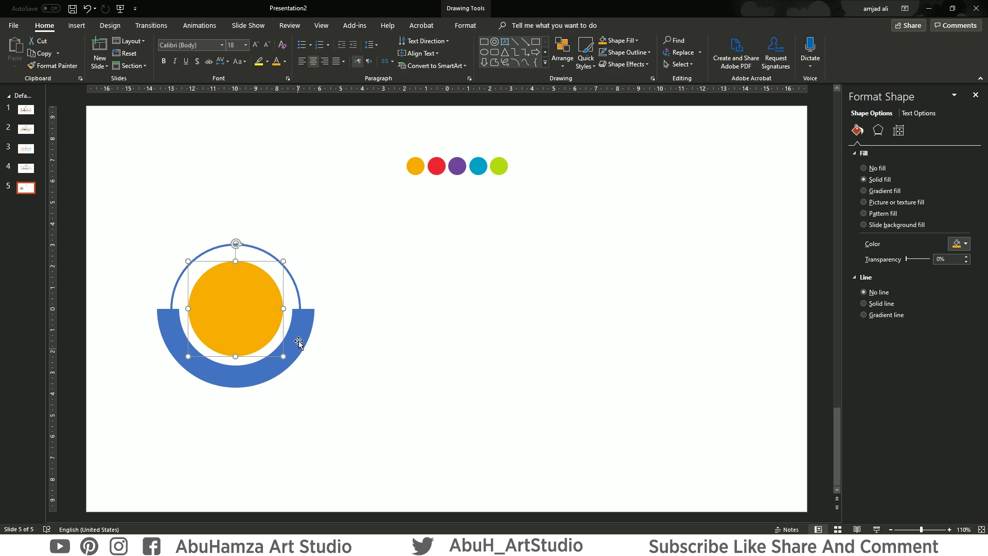
left_click(291, 309)
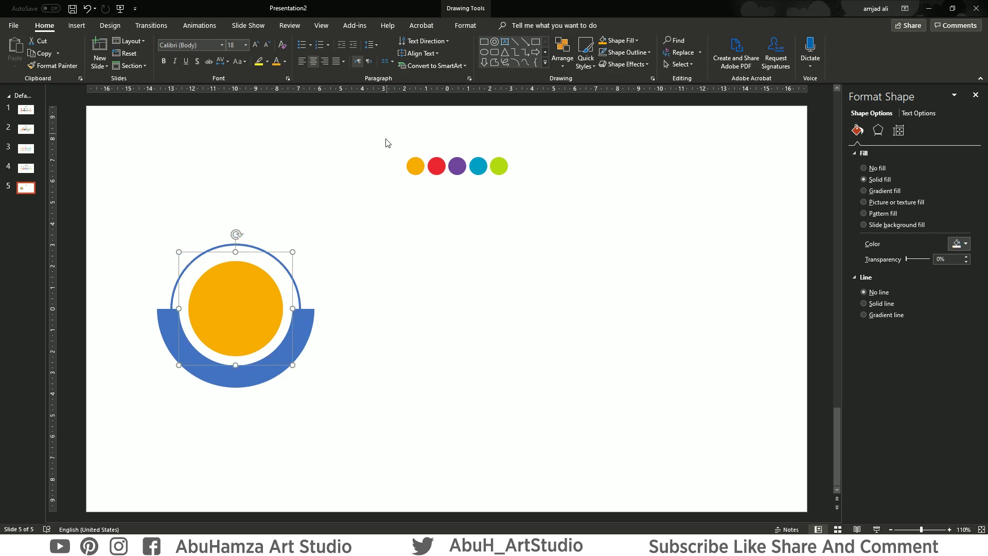
left_click(465, 26)
left_click(401, 65)
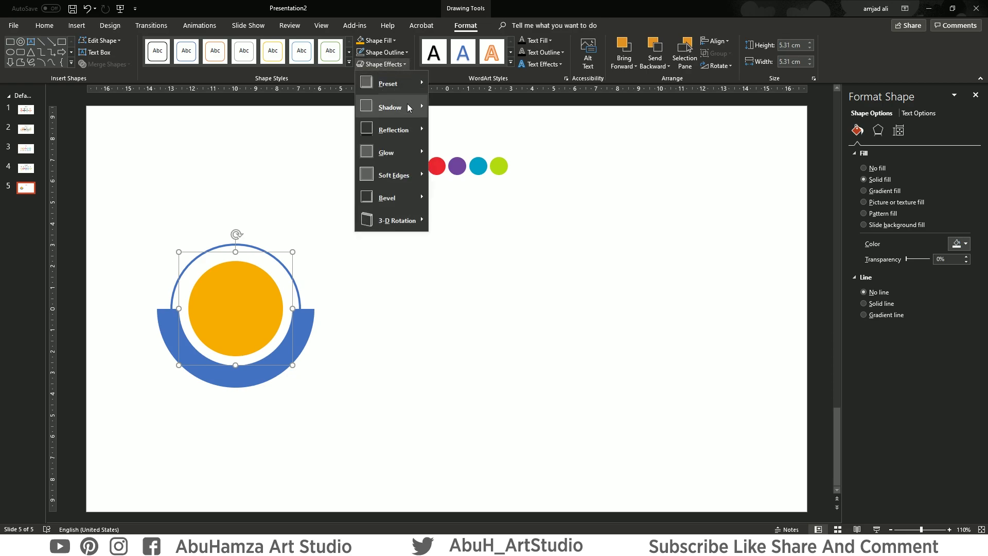
mouse_move(390, 107)
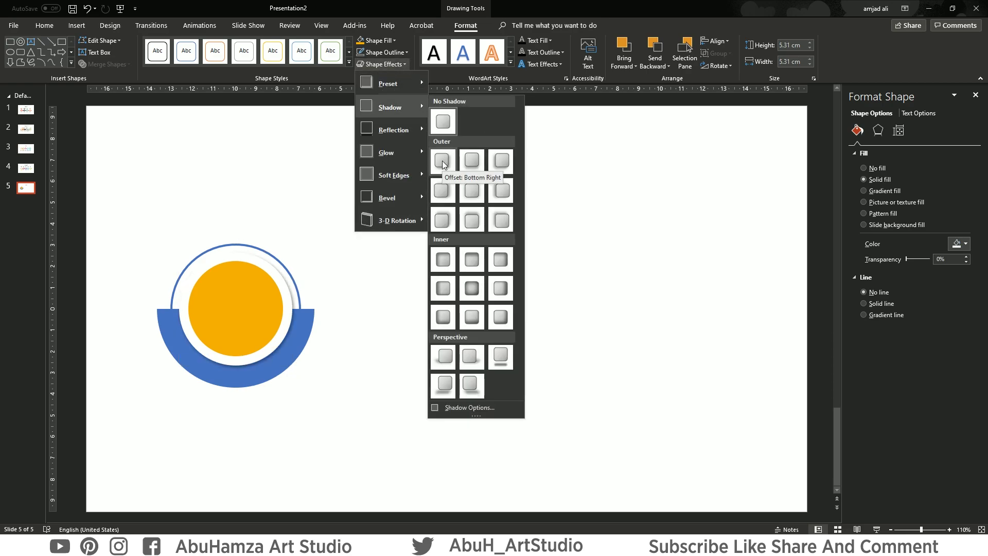
left_click(442, 160)
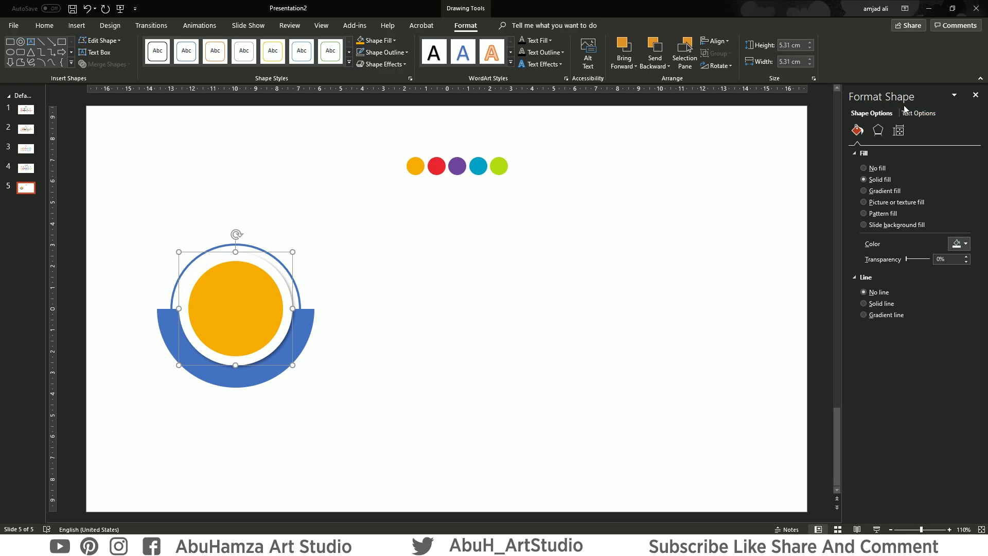
Set the white circle's shadow transparency to 50%.
left_click(878, 131)
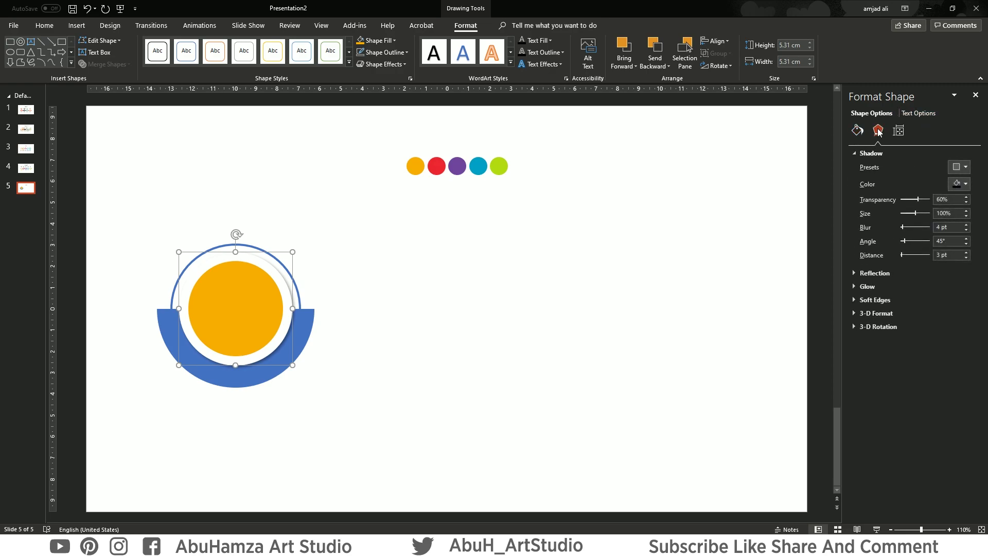
double_click(954, 200)
type("50")
double_click(932, 213)
key("Tab")
key("Tab")
left_click(491, 302)
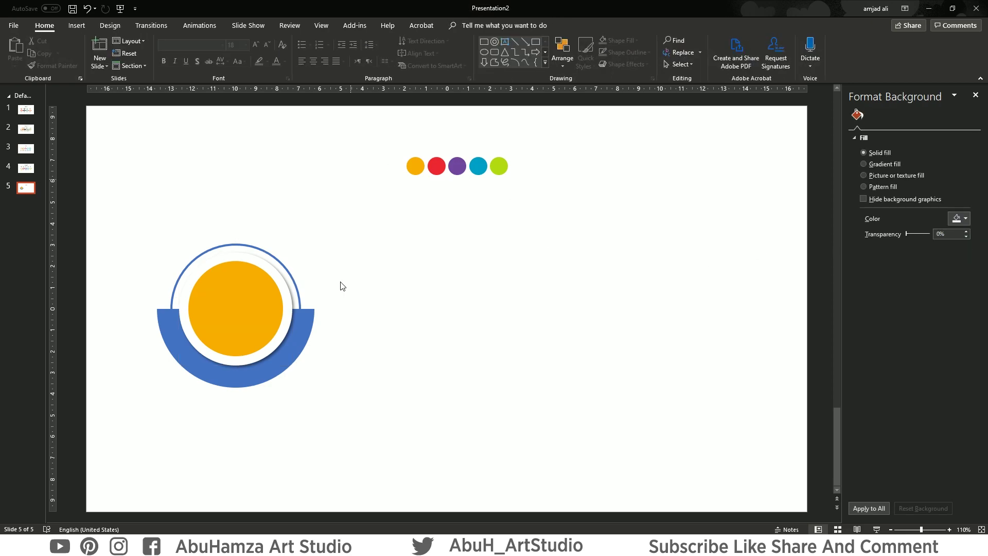
Give the inner circle No Fill and a 1 pt orange outline.
left_click(238, 313)
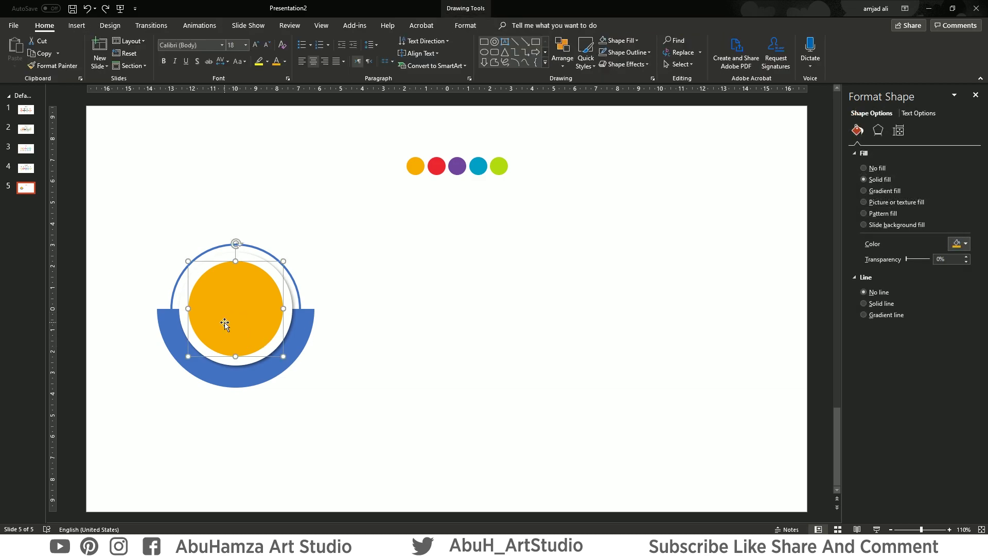
right_click(224, 322)
left_click(260, 344)
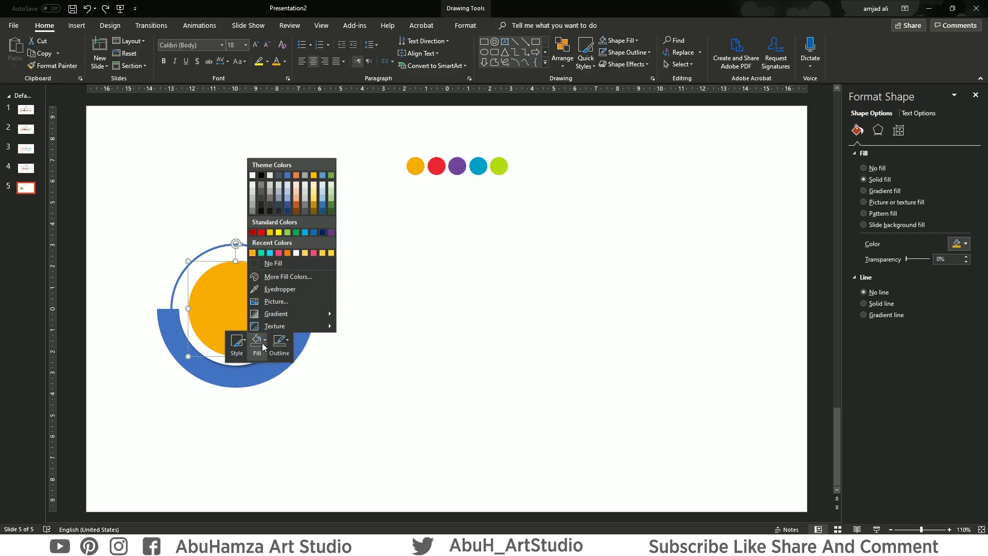
left_click(288, 261)
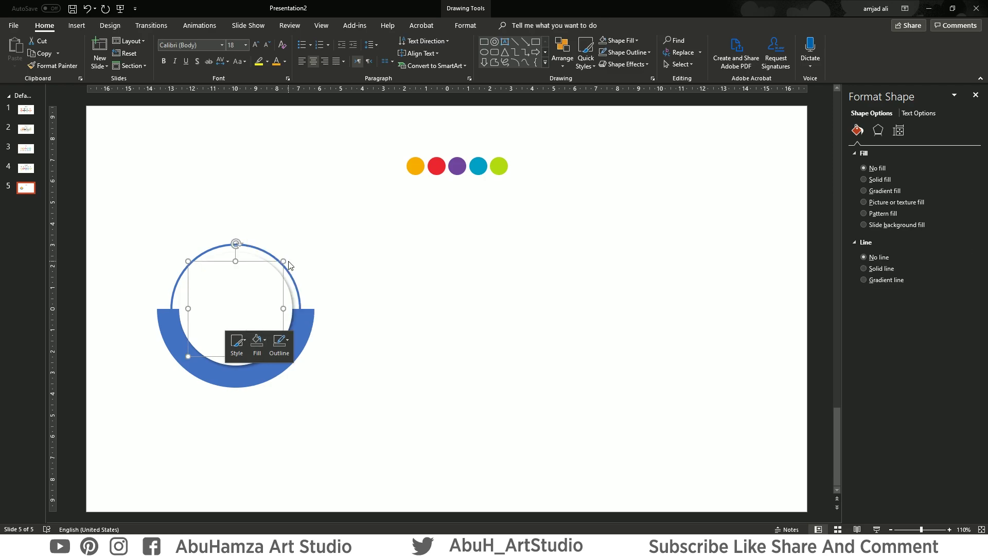
left_click(287, 346)
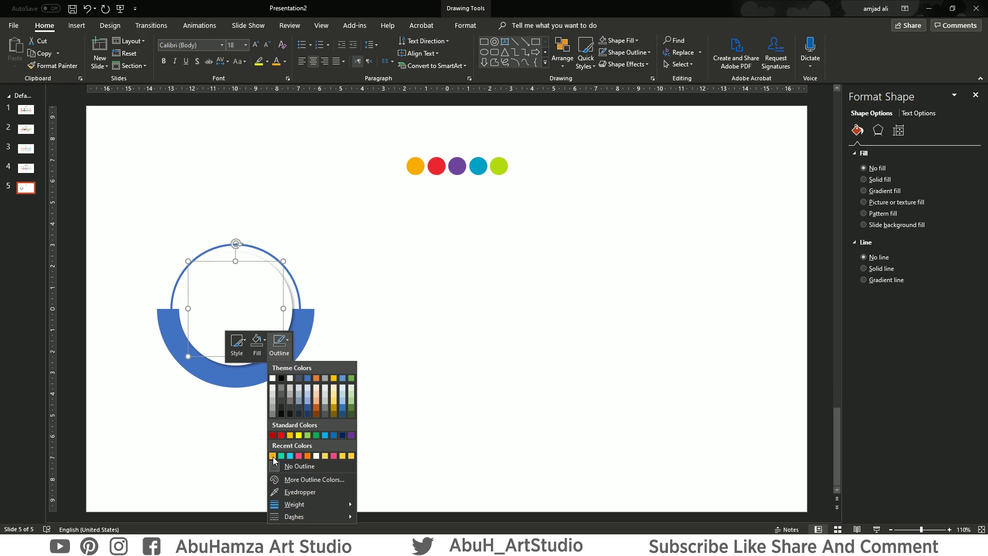
left_click(273, 456)
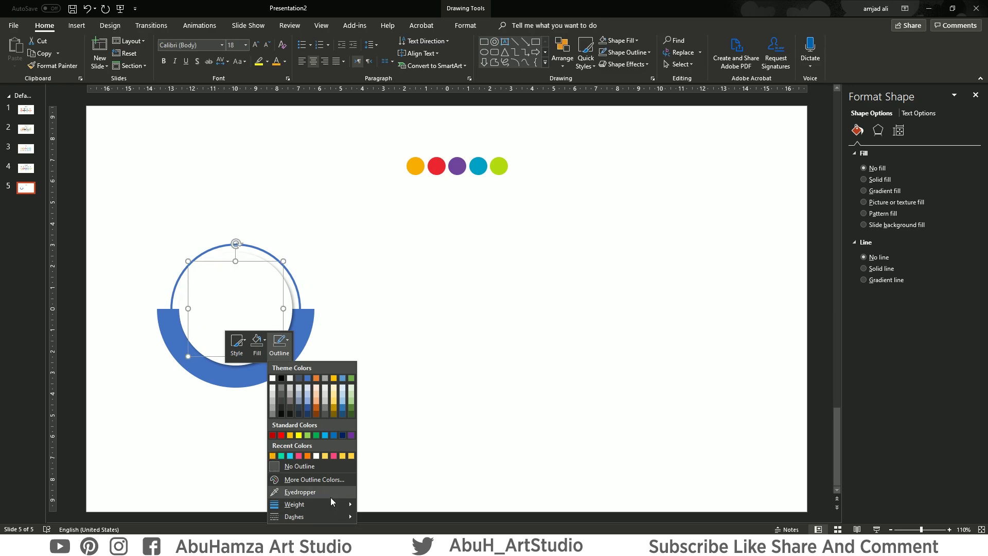
mouse_move(294, 504)
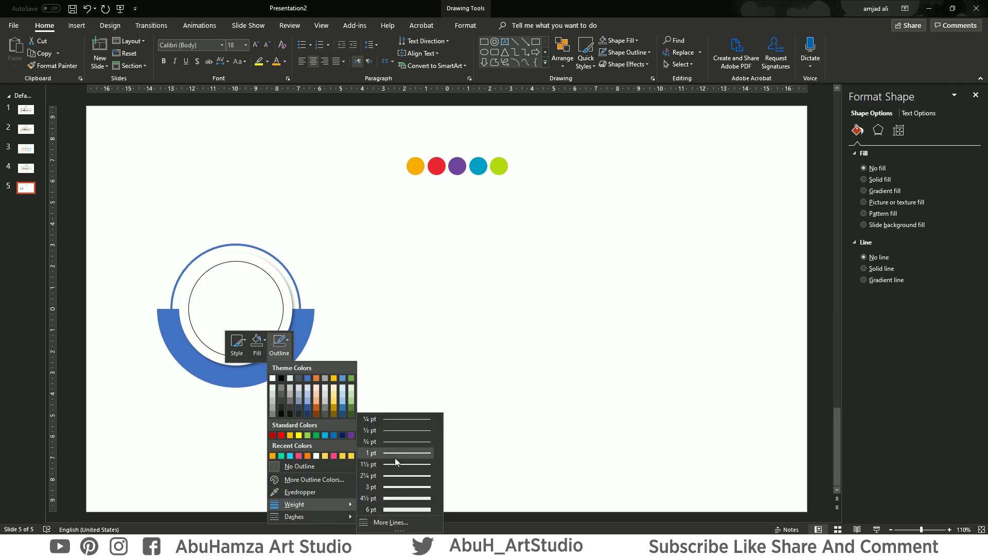
left_click(395, 456)
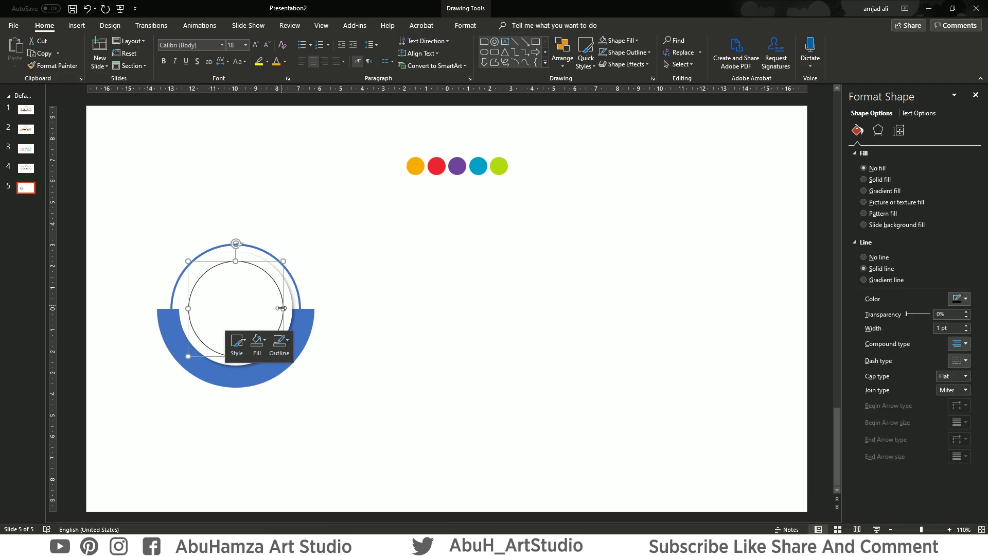
left_click(288, 344)
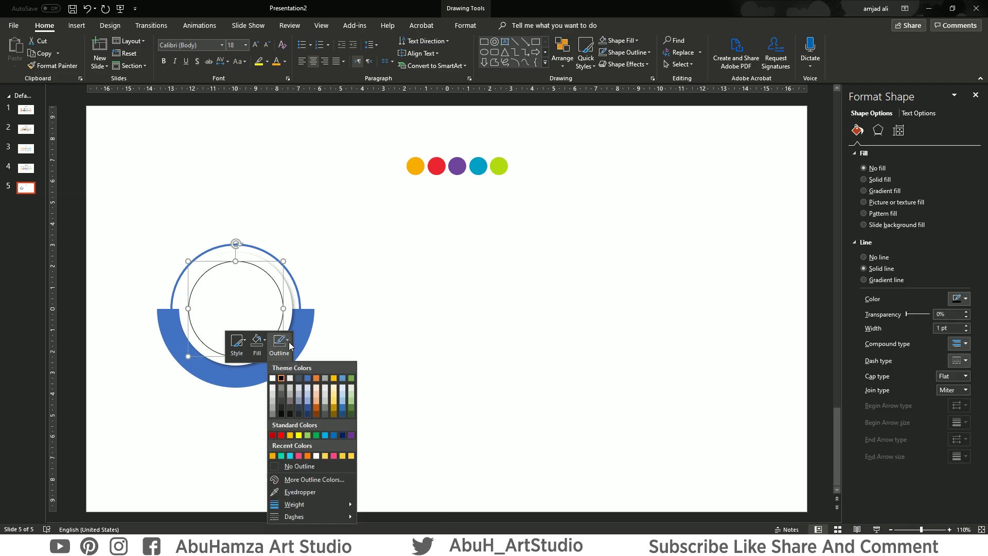
left_click(272, 456)
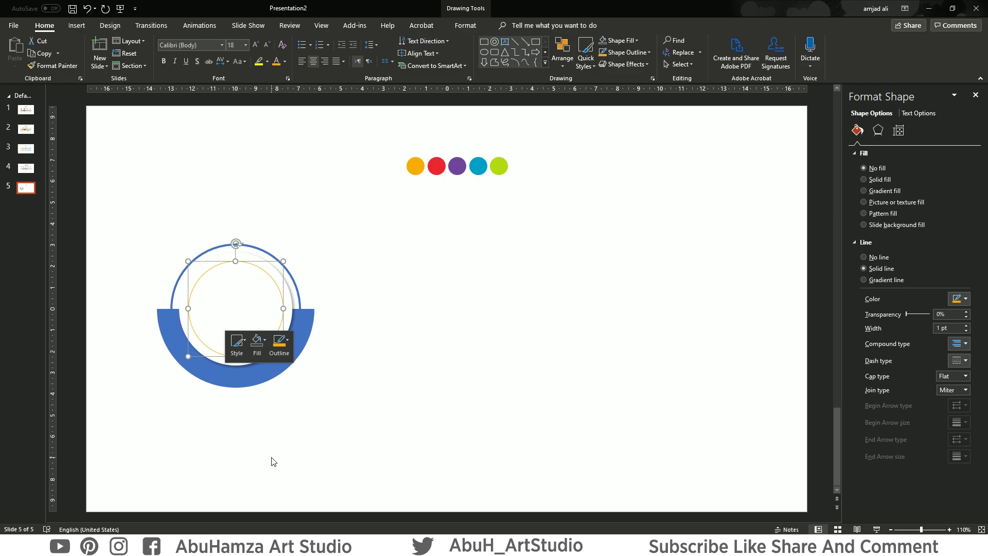
left_click(417, 398)
Fill the half ring orange and make the outer circle's outline orange.
left_click(311, 324)
right_click(313, 325)
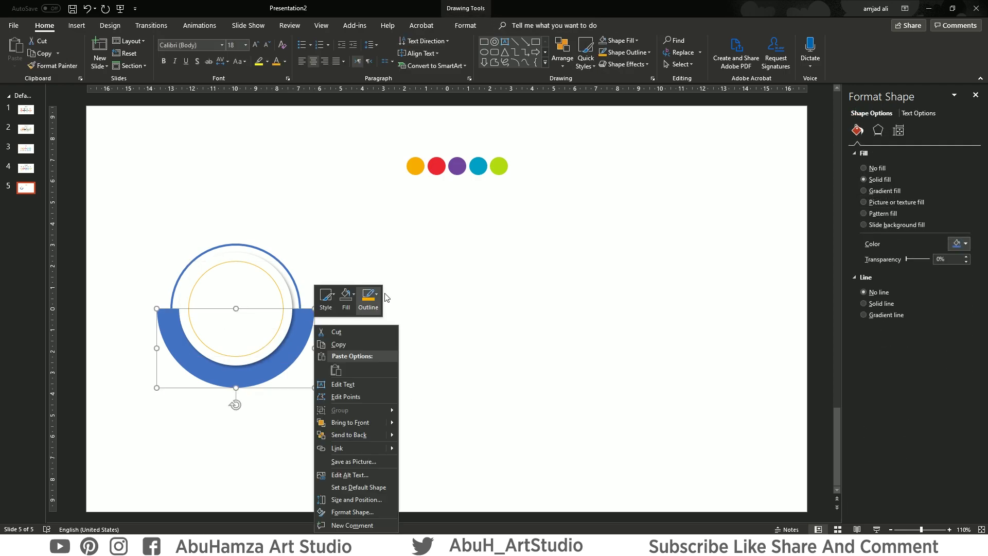
left_click(346, 297)
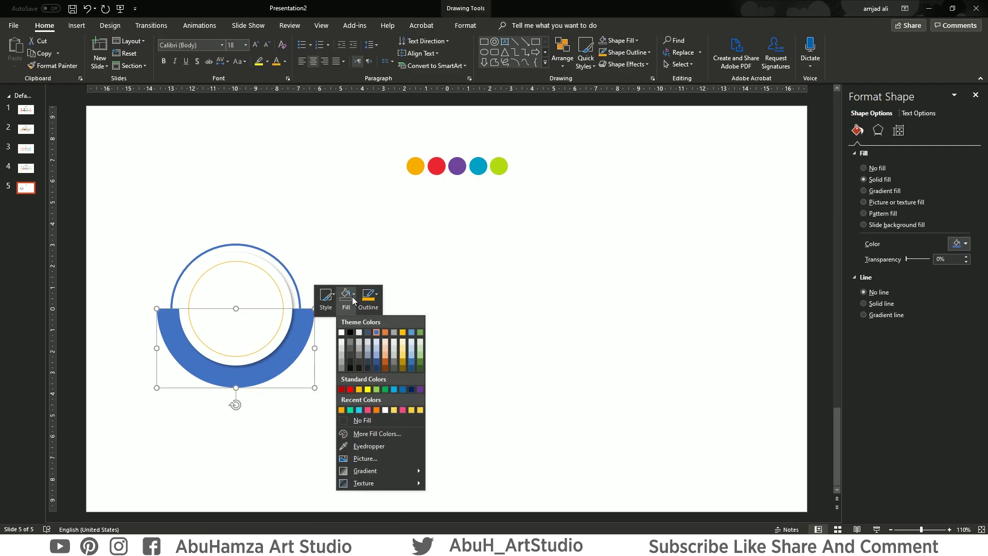
left_click(340, 410)
left_click(298, 287)
right_click(300, 286)
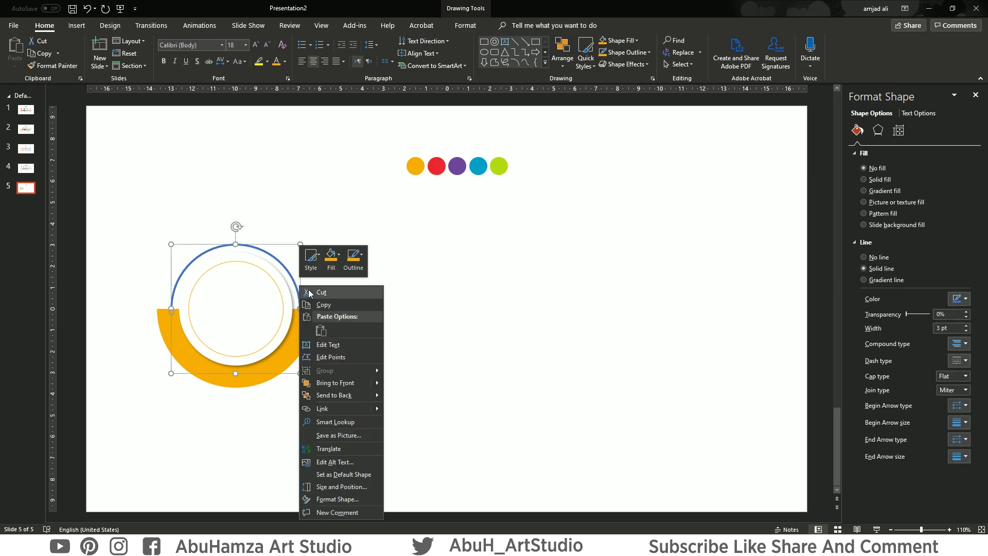
left_click(353, 258)
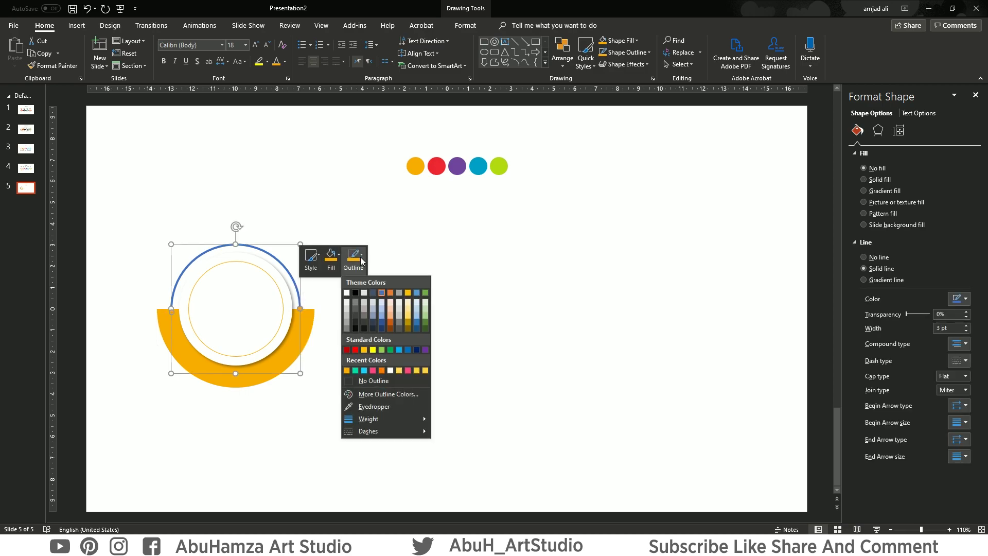
left_click(347, 371)
left_click(410, 324)
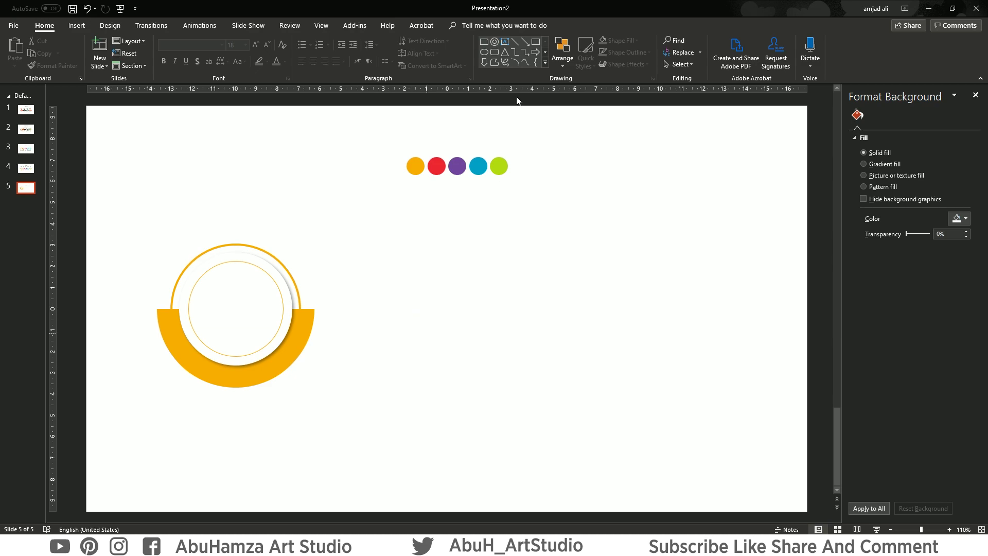
left_click(515, 41)
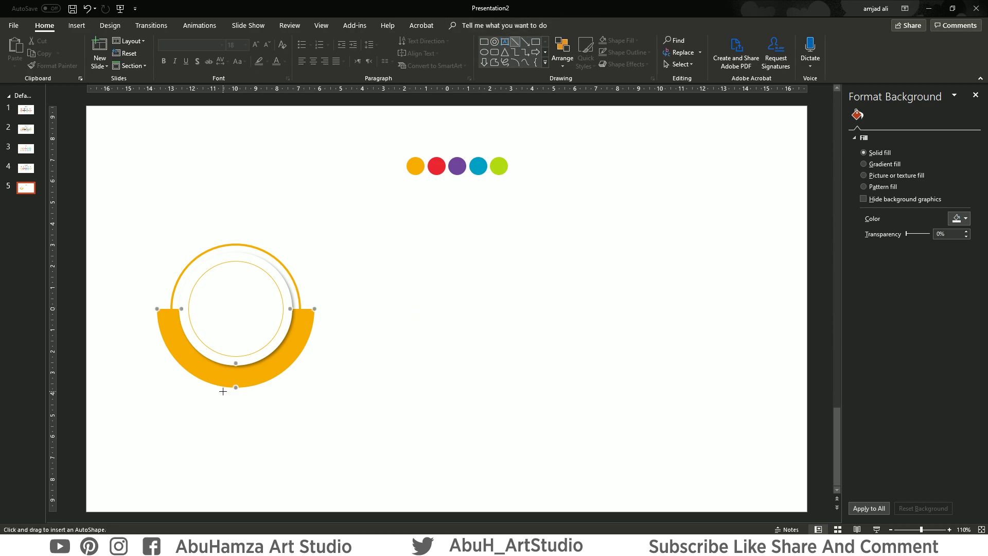
Draw a vertical line down from the orange circle's bottom with a 3 pt weight.
left_click_drag(236, 388, 240, 461)
left_click_drag(243, 468, 242, 466)
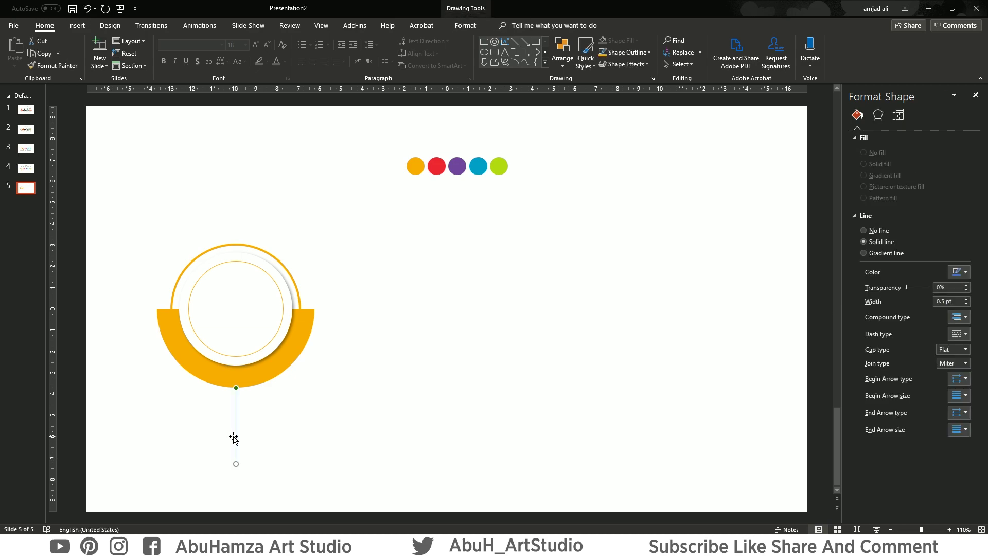
right_click(234, 437)
left_click(297, 456)
mouse_move(319, 426)
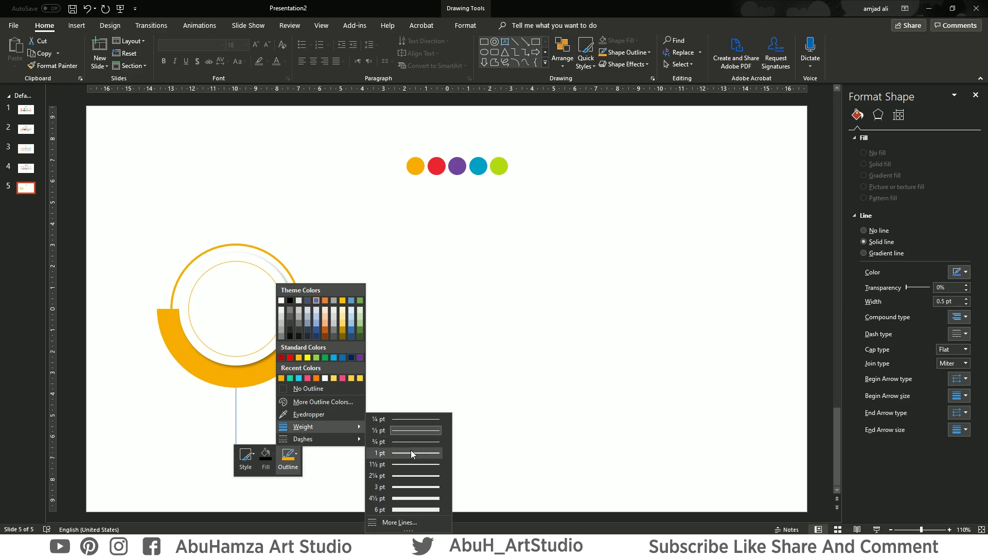
left_click(411, 452)
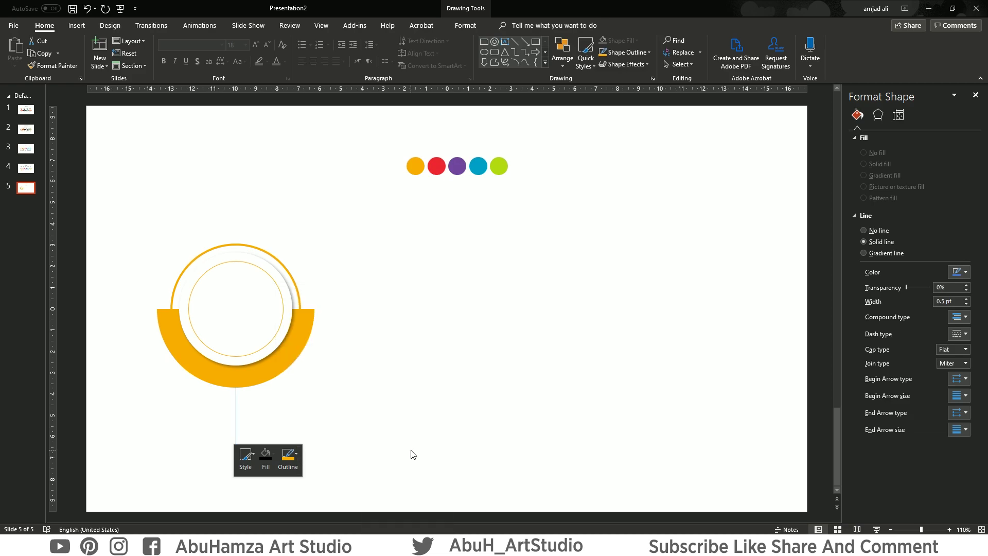
left_click(257, 431)
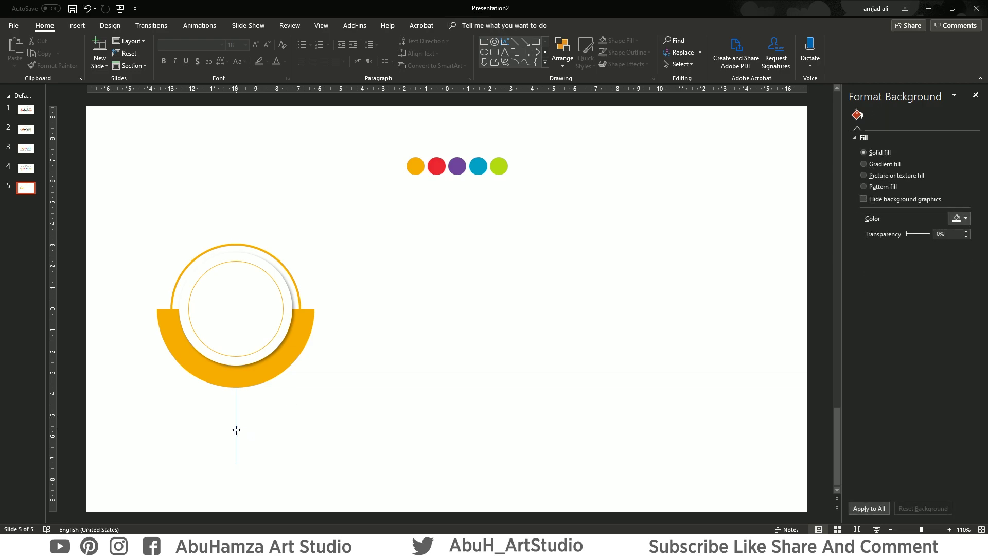
left_click(236, 430)
right_click(236, 430)
left_click(298, 447)
mouse_move(319, 419)
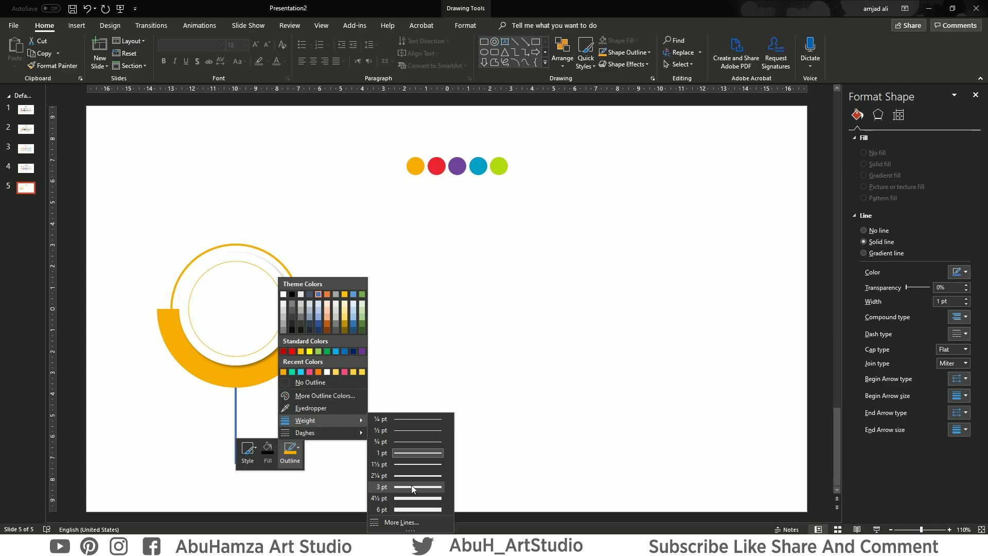
left_click(412, 485)
left_click(230, 440)
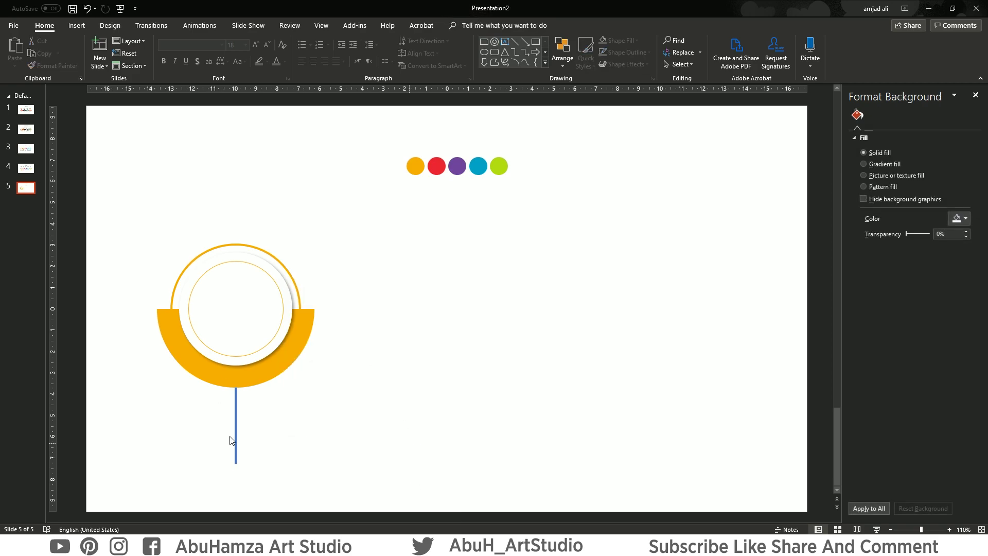
Select the thin orange ring and drag a duplicate copy to the right.
left_click(259, 305)
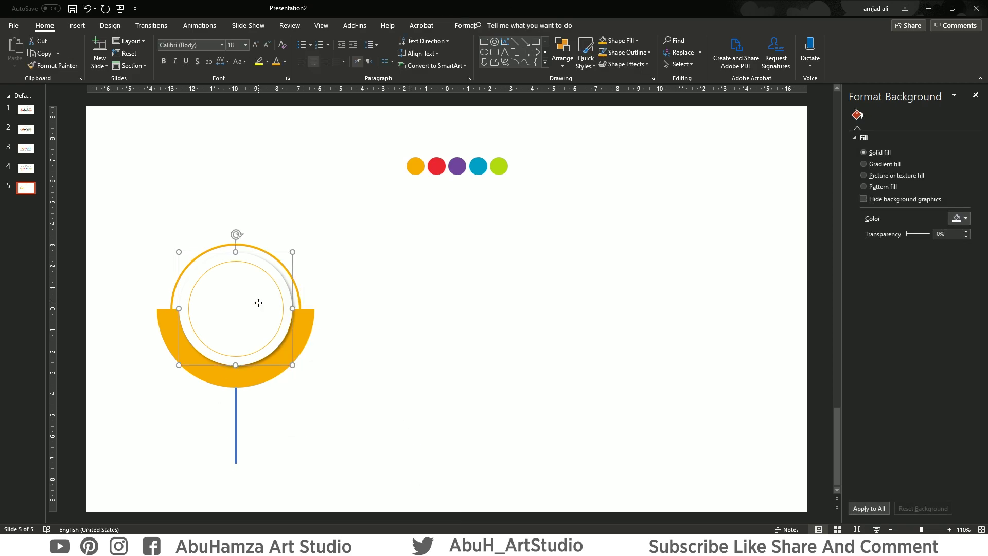
key("Escape")
left_click(283, 308)
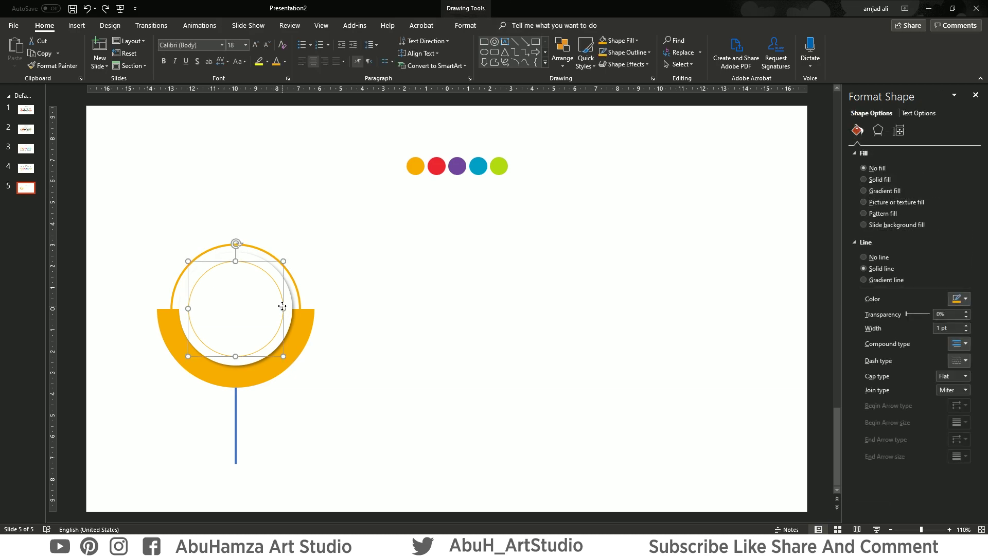
left_click_drag(260, 316, 459, 327)
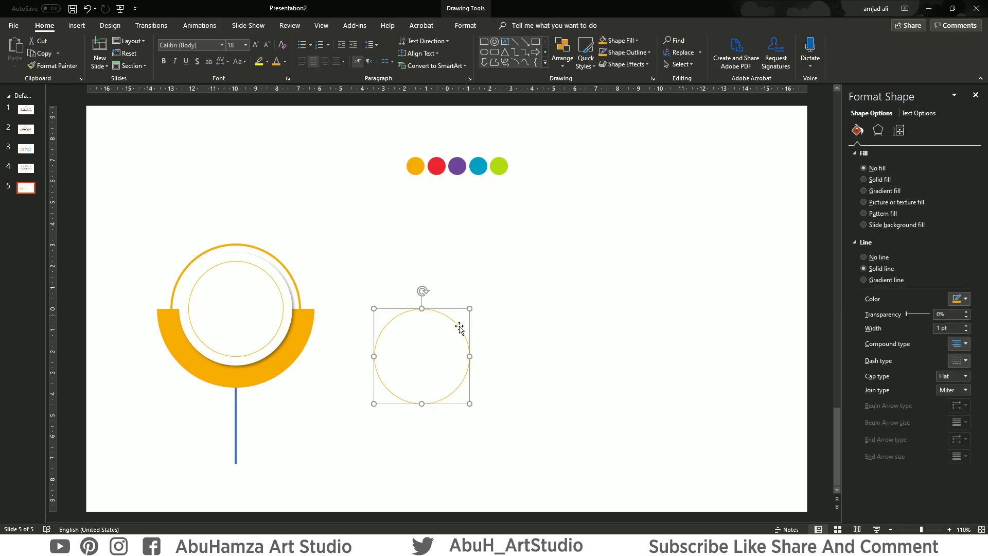
right_click(447, 338)
left_click(486, 422)
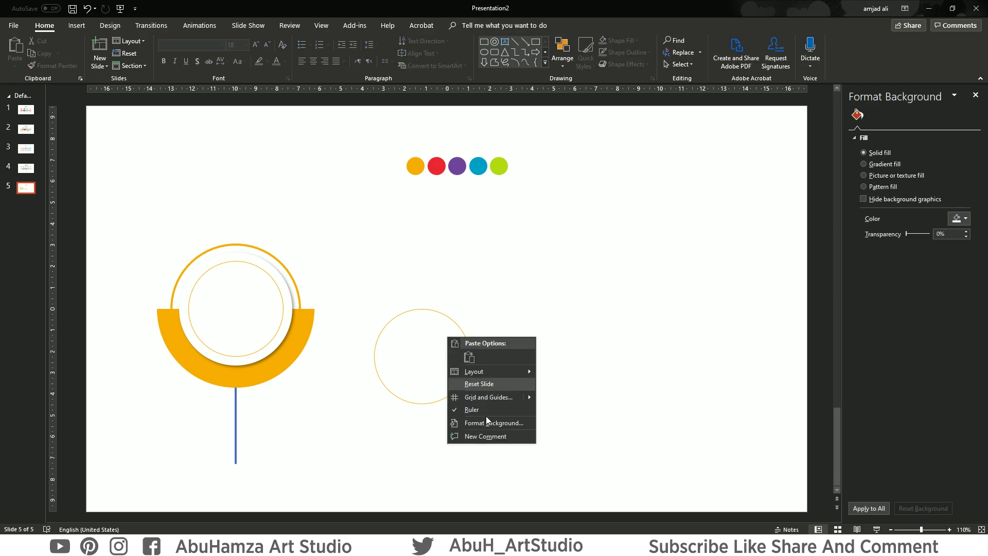
Fill the copy solid orange and remove its outline.
left_click(444, 315)
right_click(443, 315)
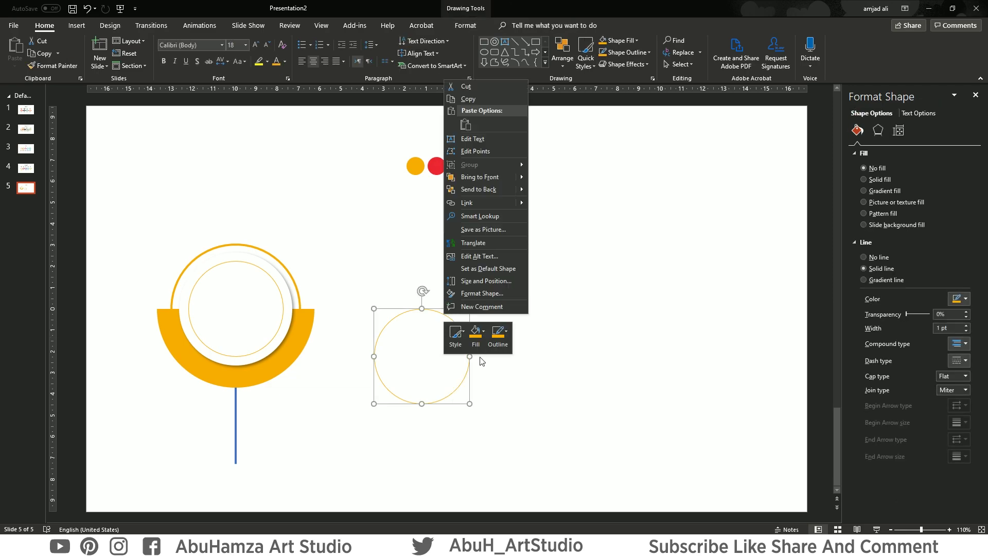
left_click(489, 337)
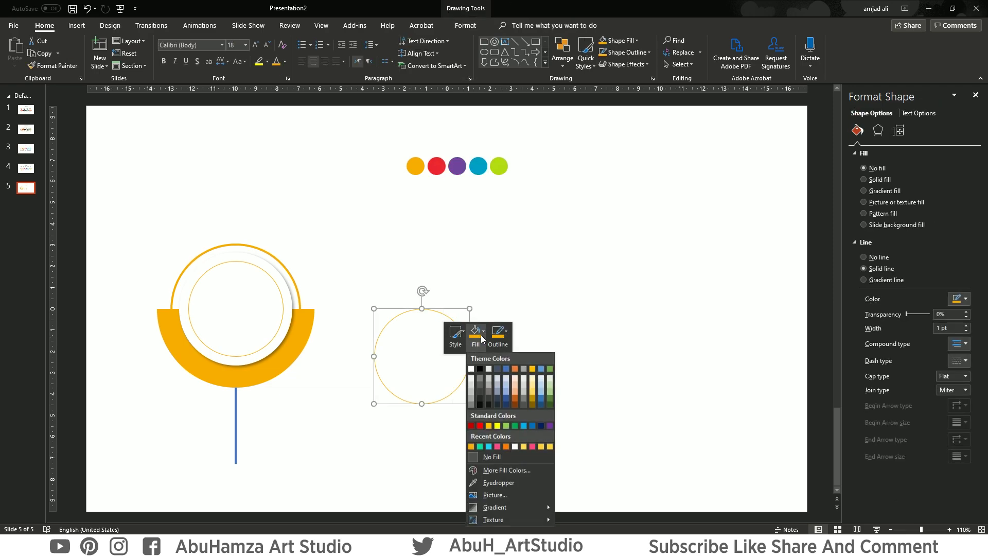
left_click(472, 459)
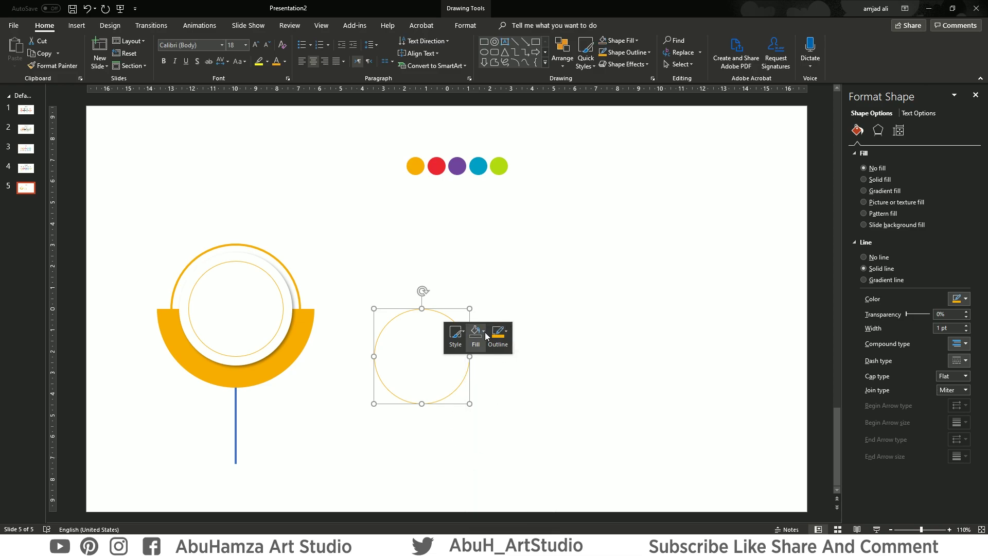
left_click(476, 337)
left_click(471, 447)
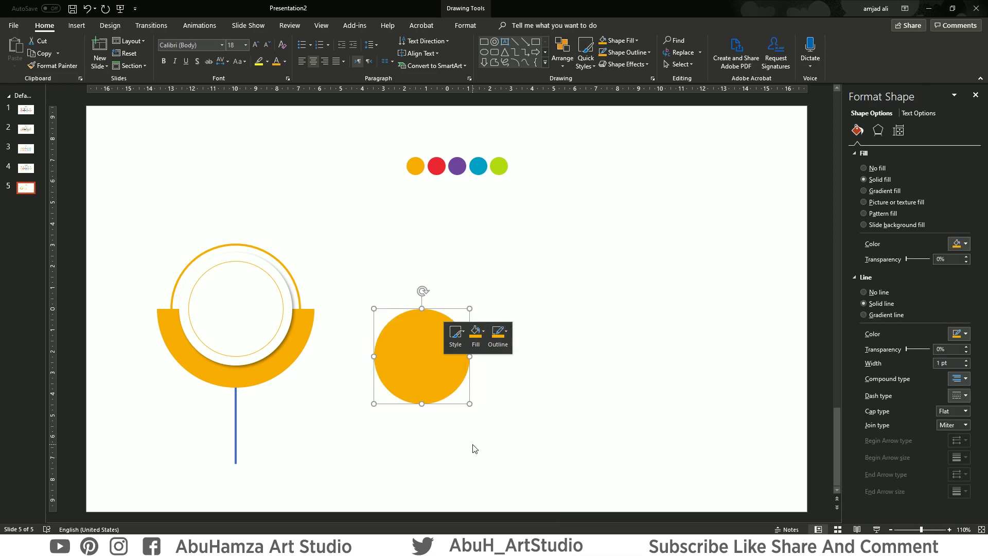
left_click(508, 337)
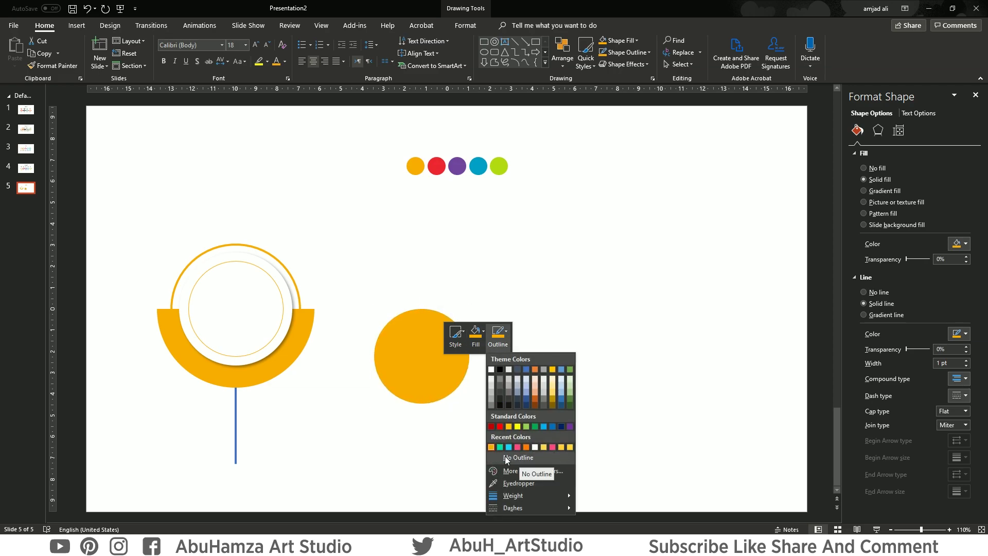
left_click(505, 457)
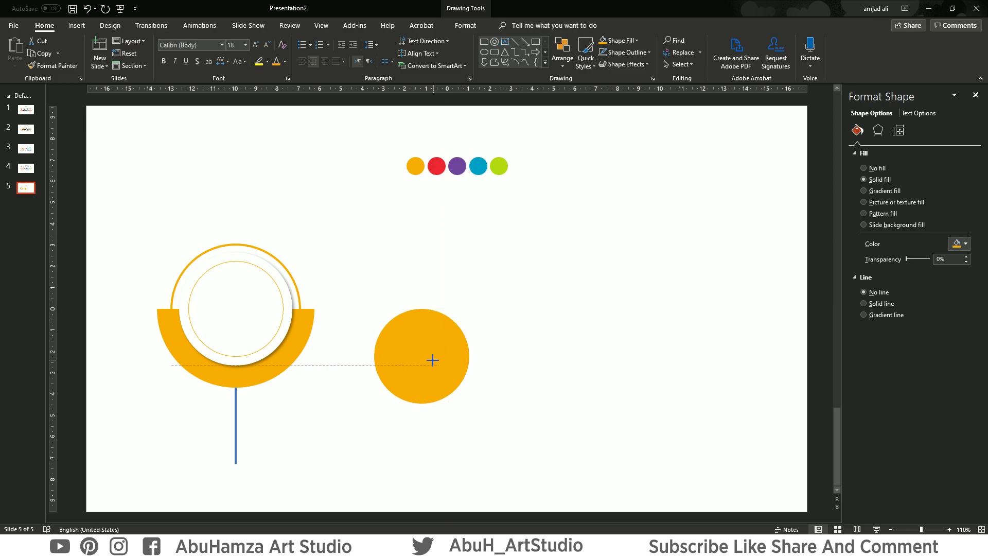
Shrink the copy into a dot at the line's end, colour the line orange, select the whole graphic.
left_click_drag(418, 378, 416, 383)
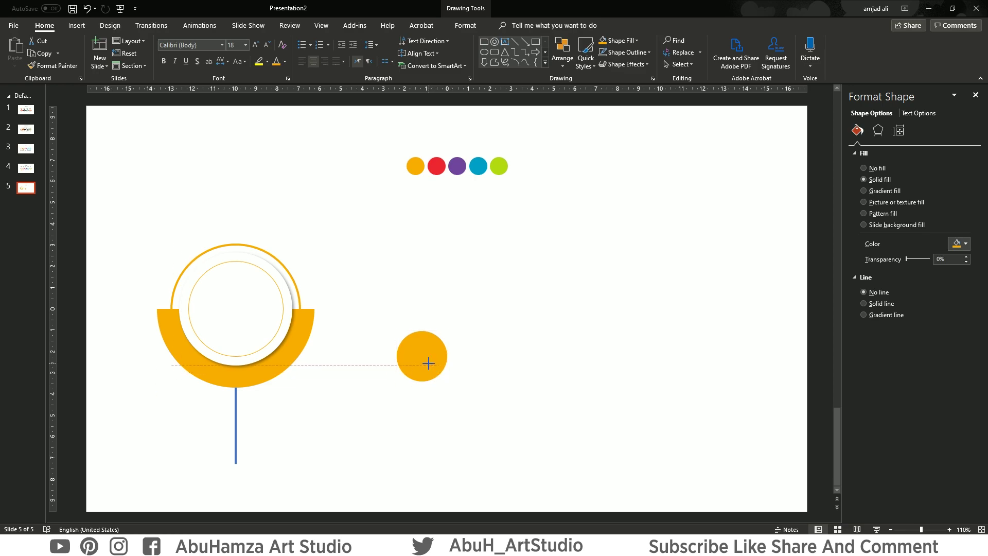
mouse_move(422, 356)
left_mouse_down()
mouse_move(428, 364)
mouse_move(236, 461)
left_mouse_up()
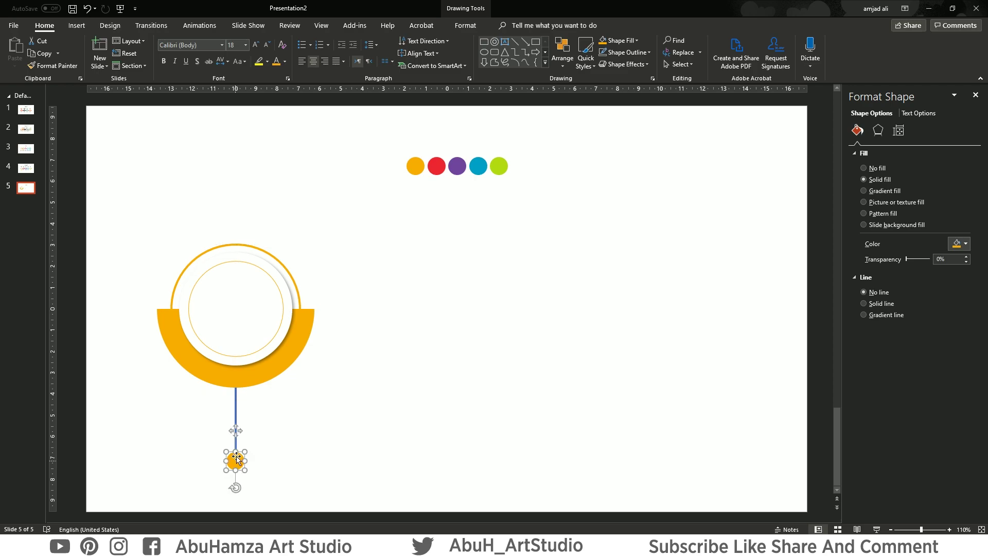
left_click(235, 410)
right_click(236, 408)
left_click(296, 433)
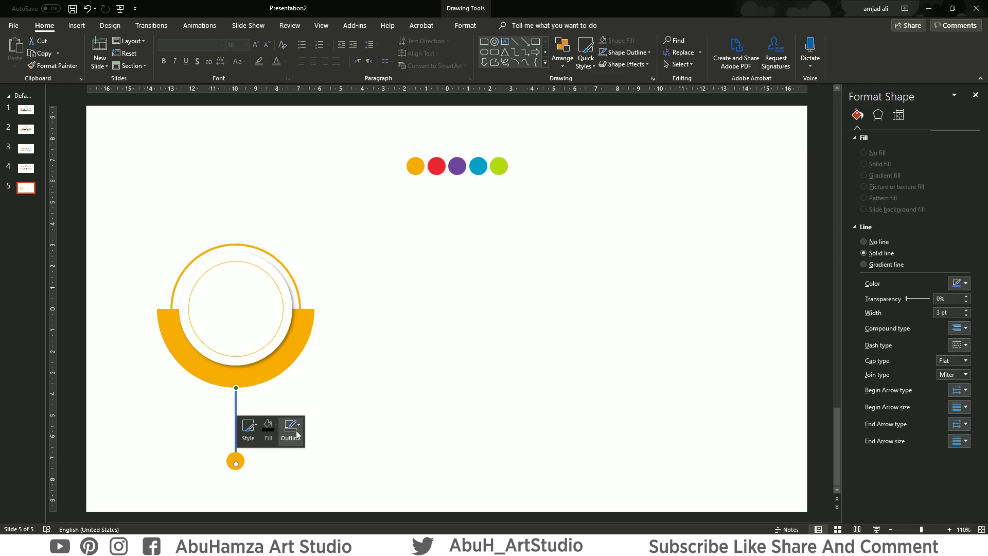
left_click(285, 353)
left_click(421, 431)
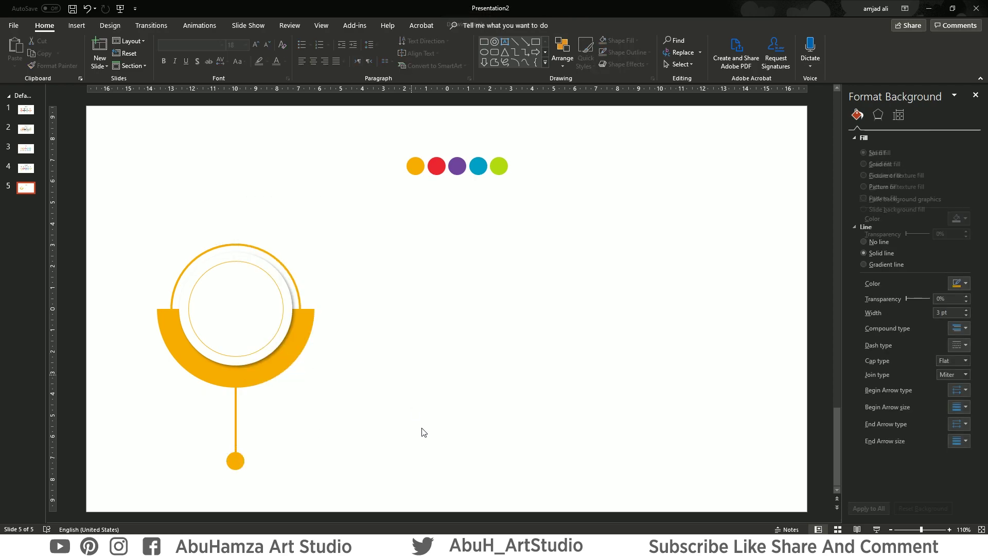
mouse_move(127, 184)
left_mouse_down()
mouse_move(417, 490)
mouse_move(417, 502)
left_mouse_up()
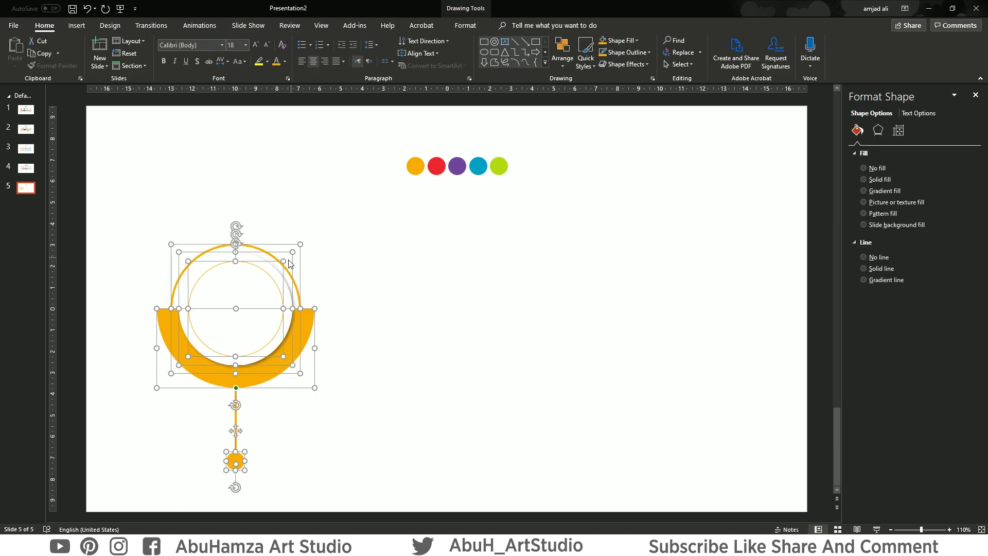
Group the circle, line and dot graphic, shrink it, nudge it up-left, then ungroup it.
right_click(259, 264)
mouse_move(284, 323)
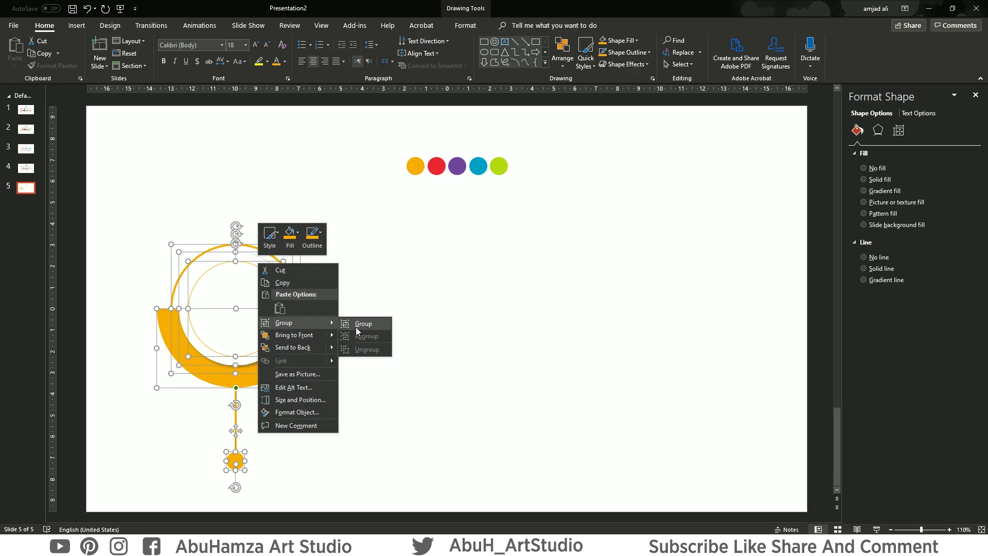
left_click(360, 323)
left_click_drag(318, 242, 291, 278)
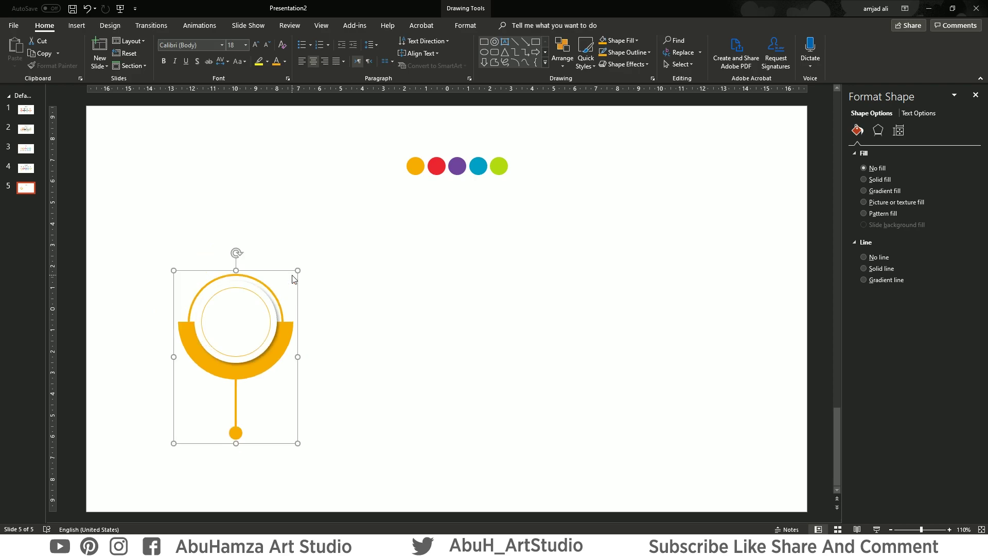
mouse_move(257, 315)
left_mouse_down()
mouse_move(252, 297)
mouse_move(239, 296)
left_mouse_up()
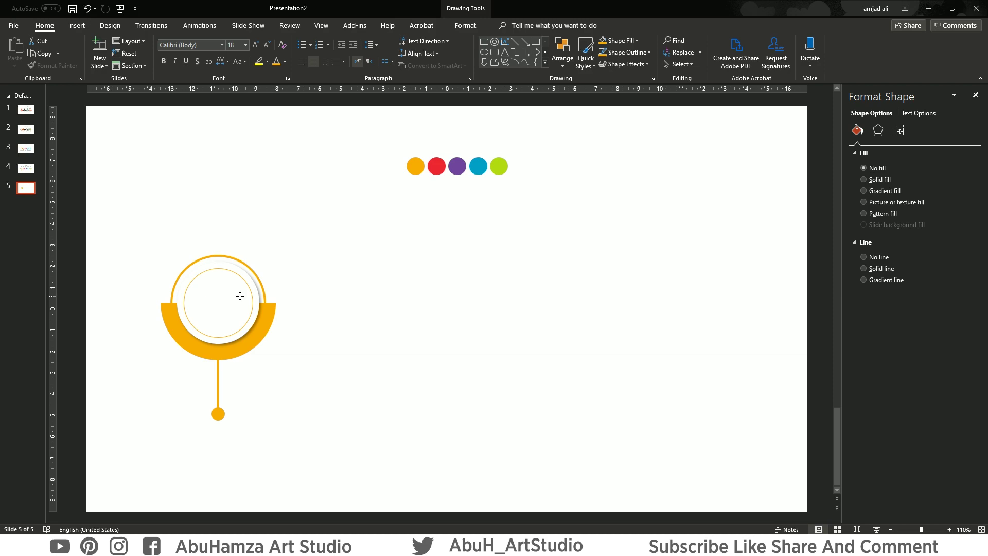
right_click(227, 298)
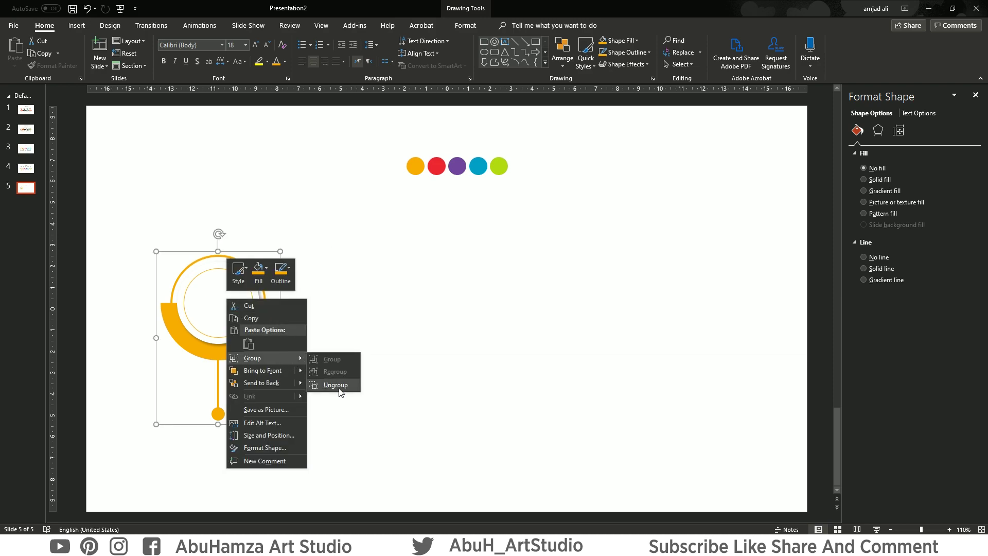
left_click(339, 389)
left_click(352, 312)
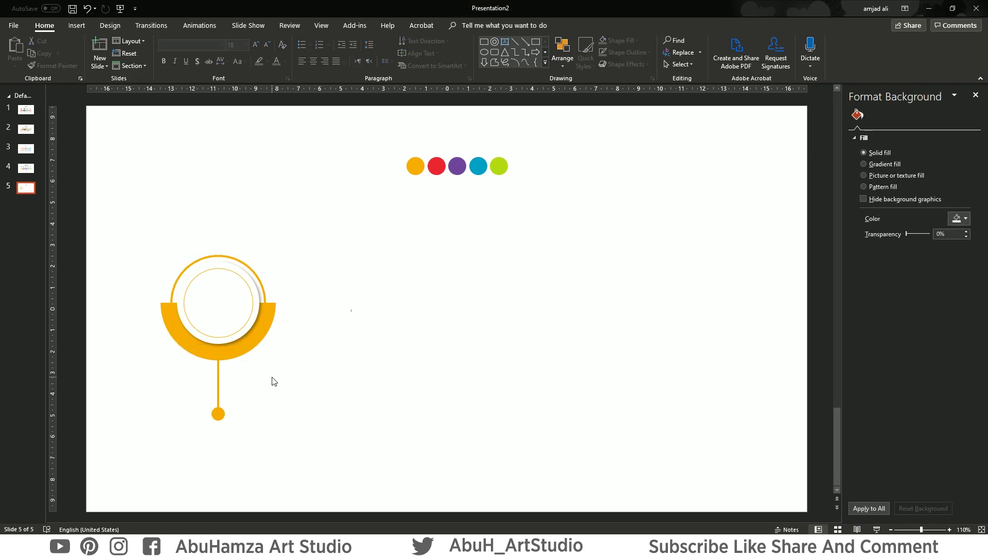
Copy the first description text box from slide 4 and paste it onto slide 5.
left_click(26, 169)
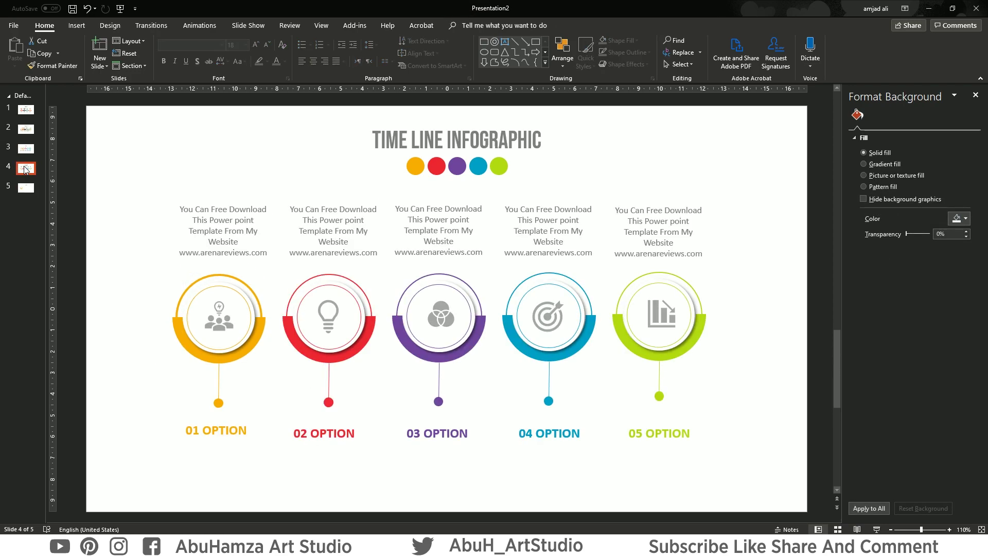
left_click(230, 200)
key("ctrl+c")
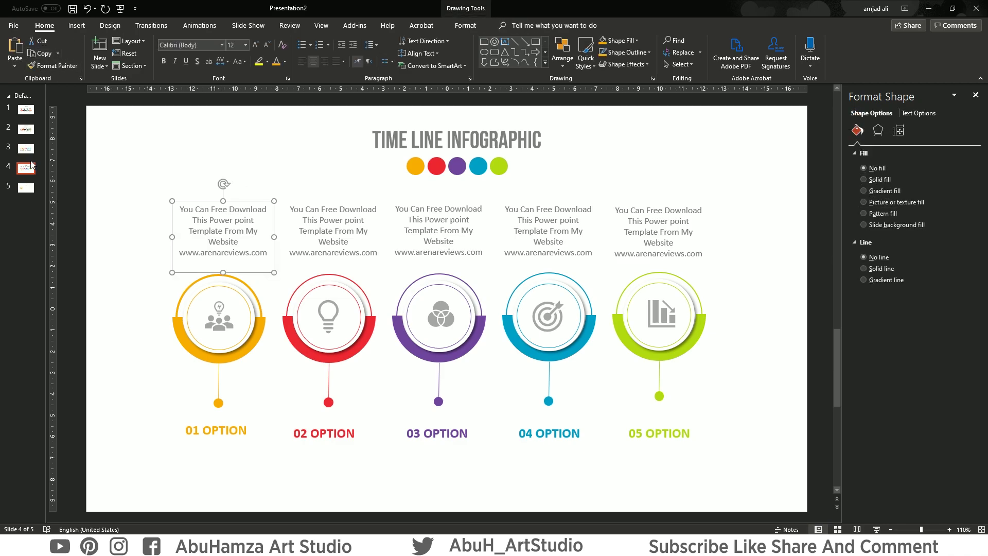
left_click(26, 189)
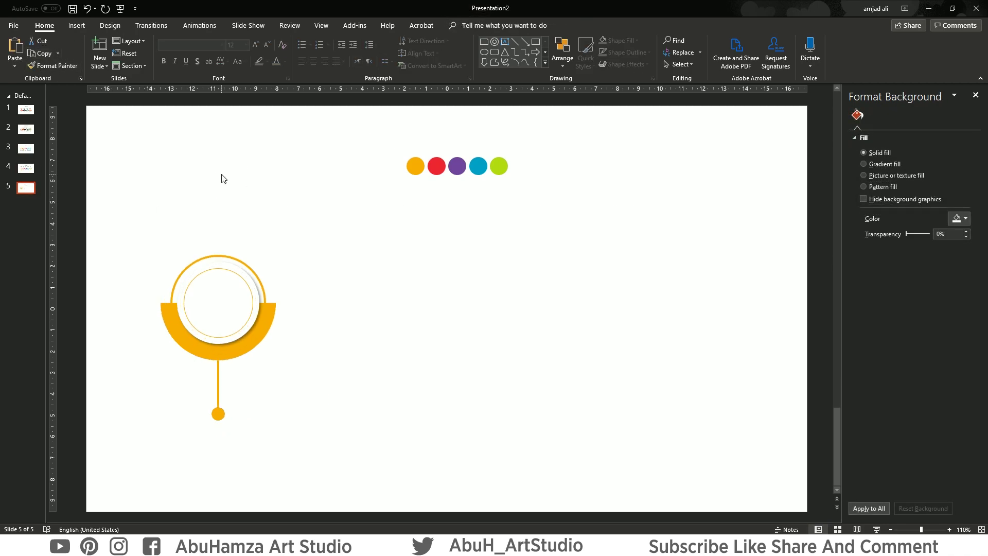
key("ctrl+v")
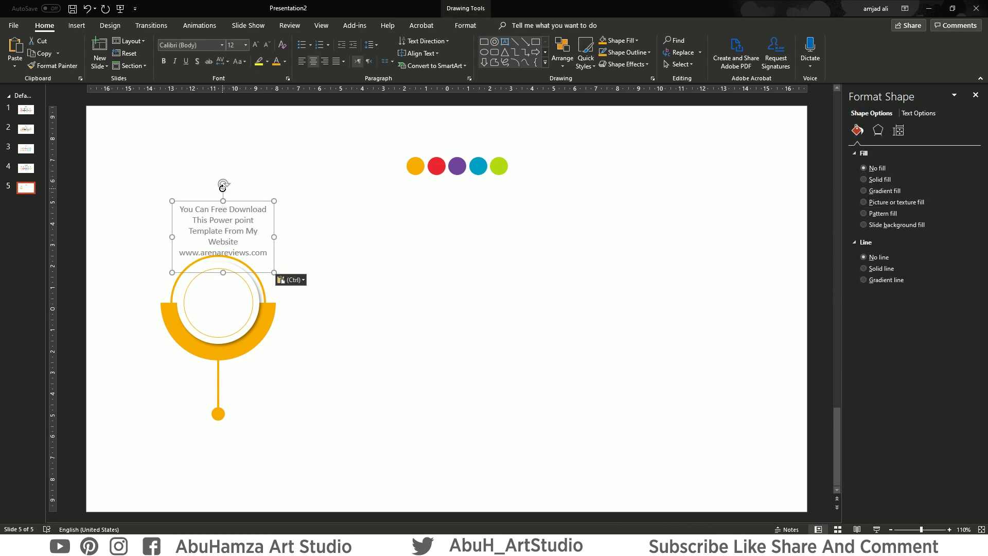
Place the caption above the orange circle and drag a duplicate below the dot.
left_click(222, 186)
left_click_drag(236, 204, 232, 190)
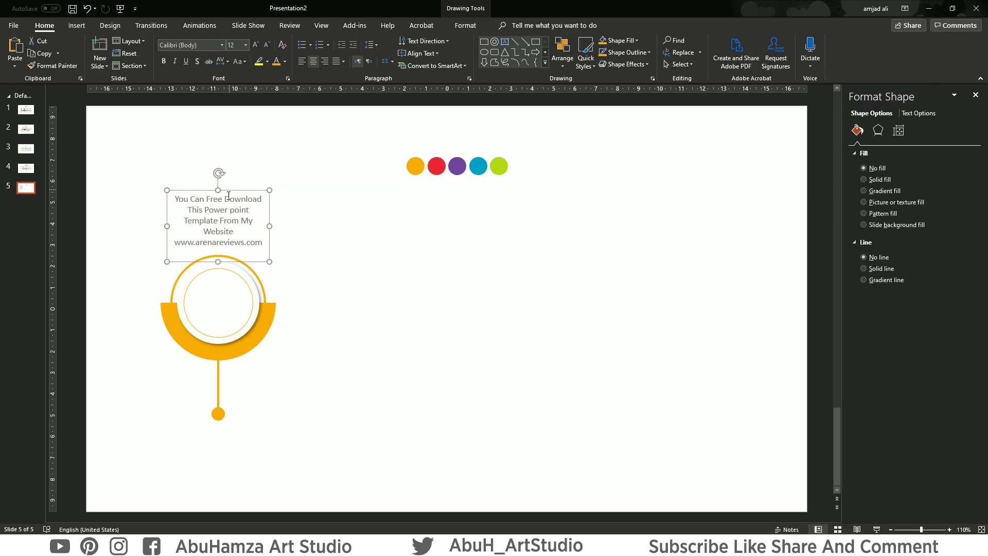
key("ctrl+z")
mouse_move(230, 197)
left_mouse_down()
mouse_move(221, 446)
mouse_move(230, 431)
left_mouse_up()
Replace the lower caption's text with '01 OPTION'.
triple_click(221, 437)
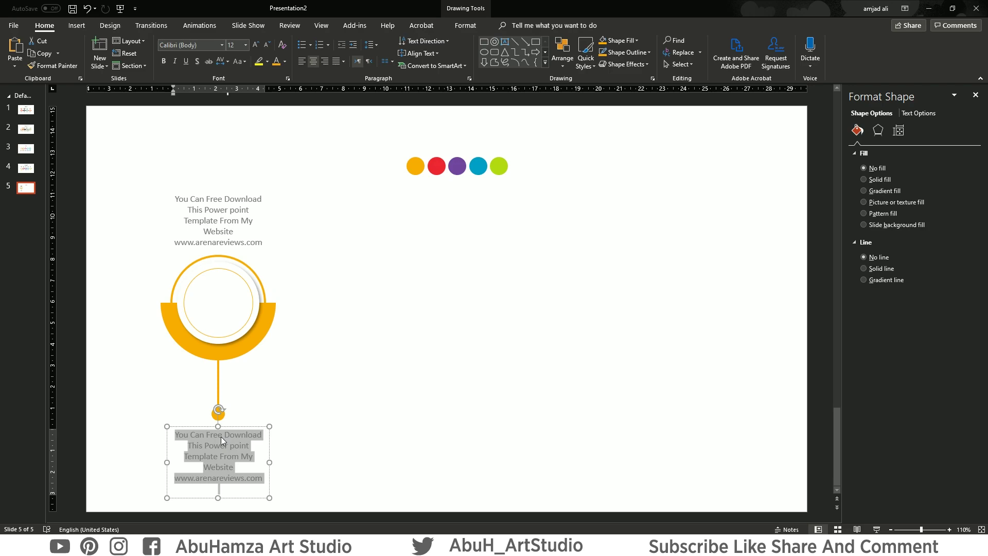
type("01")
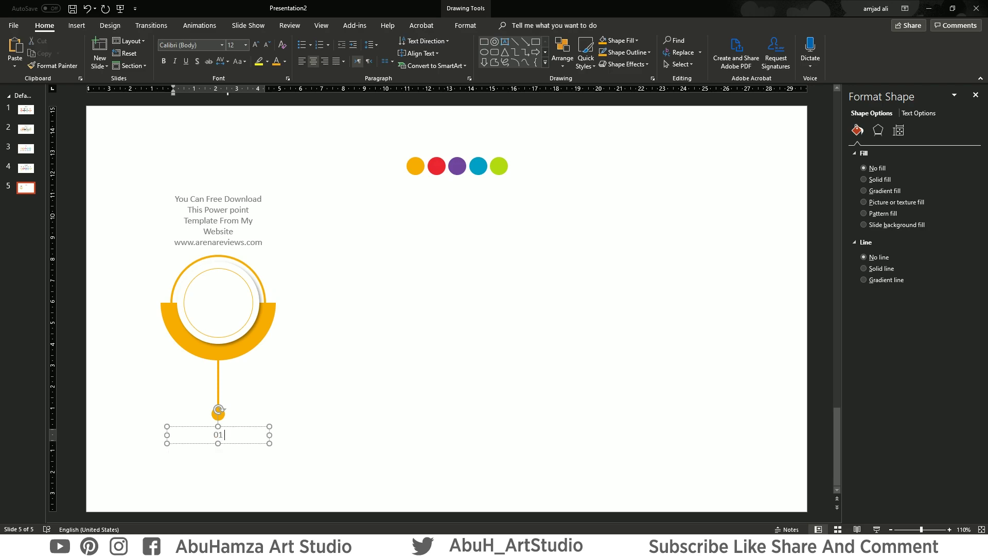
type(" OPT")
type("ION")
left_click(216, 434)
triple_click(220, 433)
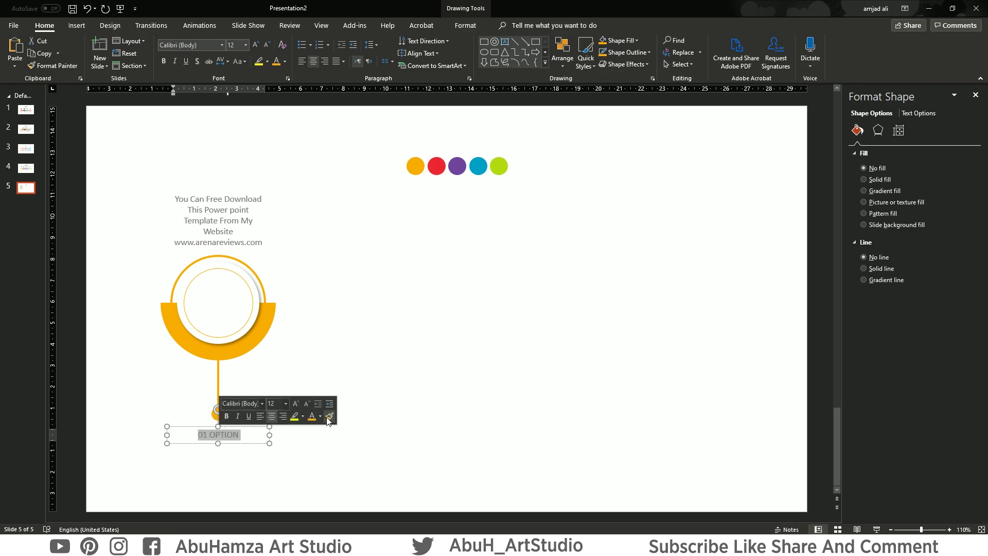
Enlarge '01 OPTION' to 24 pt and colour it orange-yellow.
left_click(292, 405)
left_click(292, 405)
left_click(293, 404)
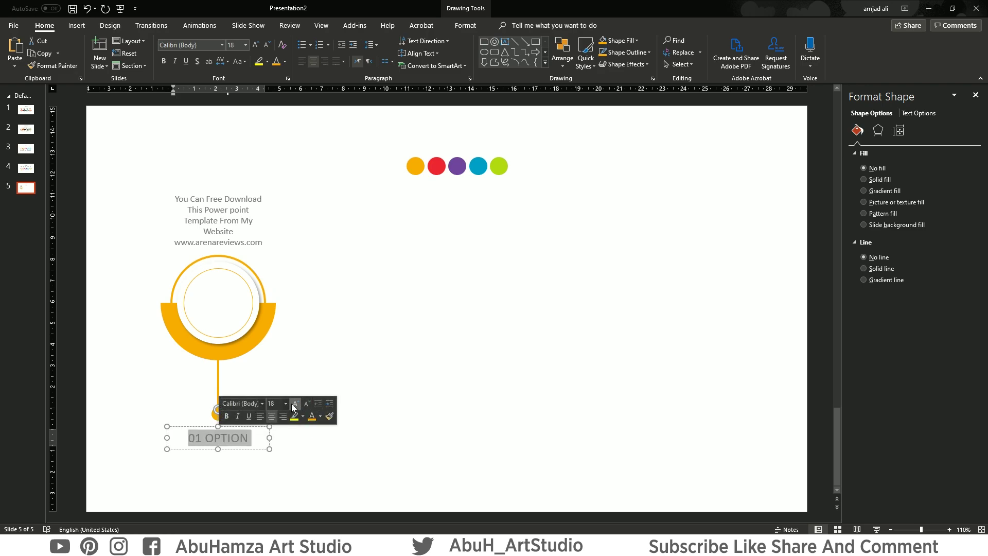
left_click(293, 405)
left_click(292, 406)
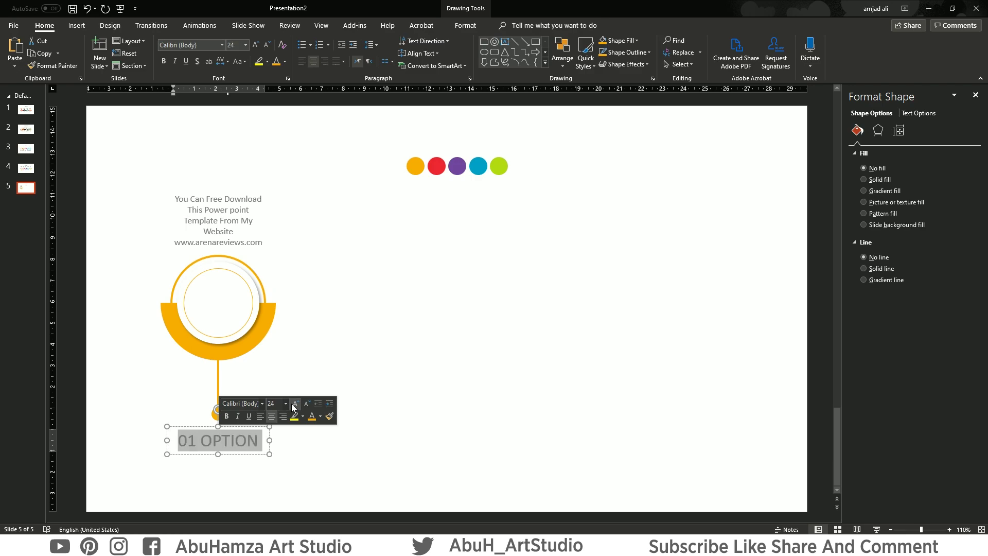
left_click(321, 418)
left_click(311, 379)
left_click(426, 384)
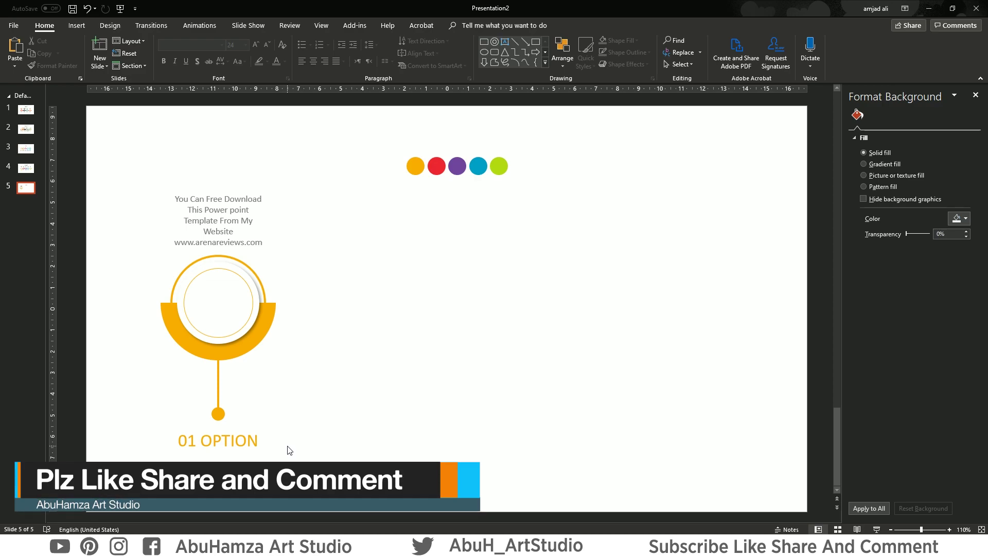
Apply a Grow & Turn entrance to the yellow half-ring with a 1-second duration.
key("alt+a")
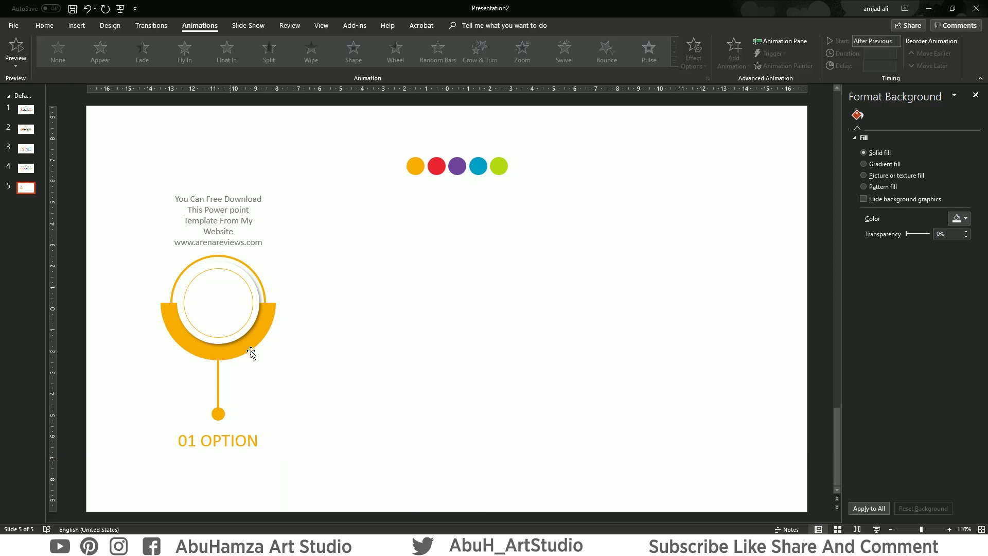
left_click(254, 344)
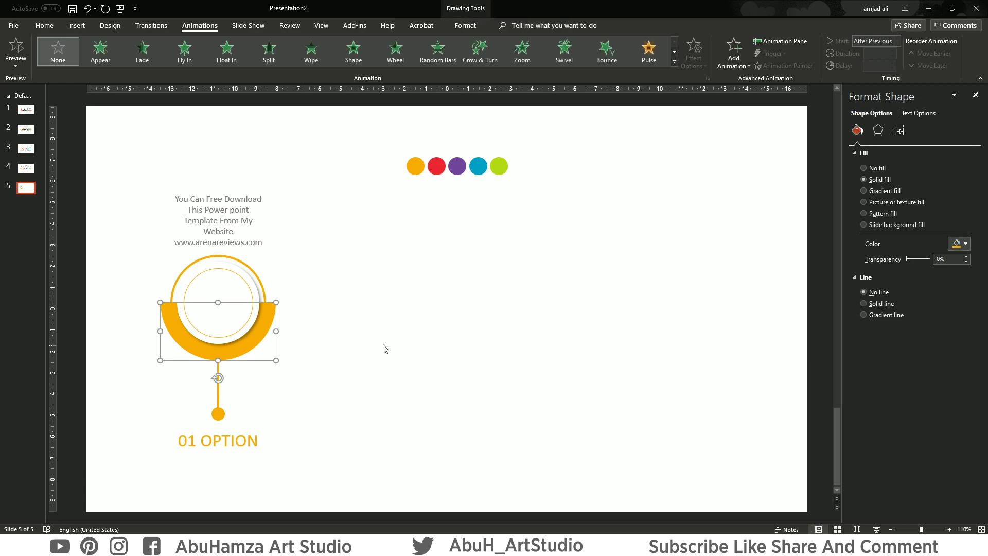
left_click(485, 61)
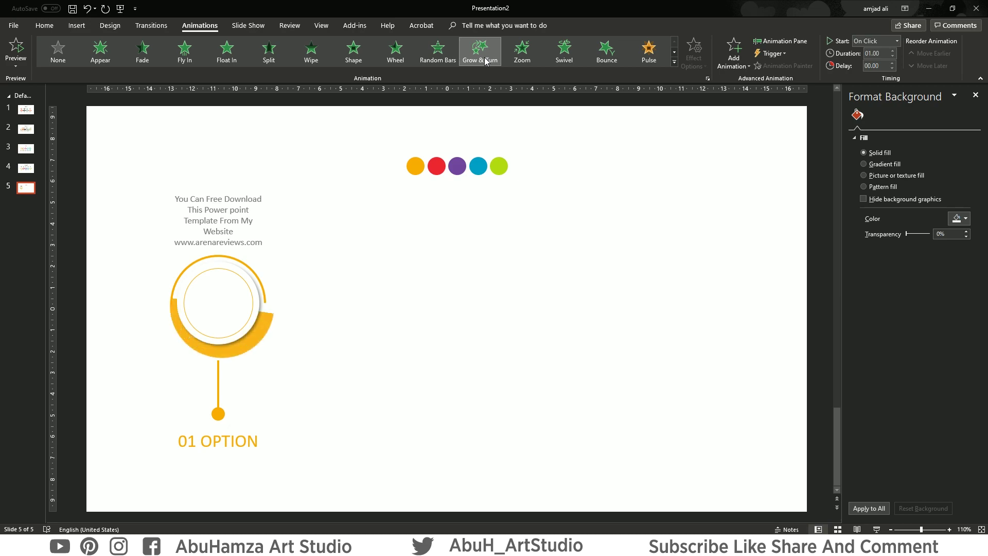
left_click(894, 51)
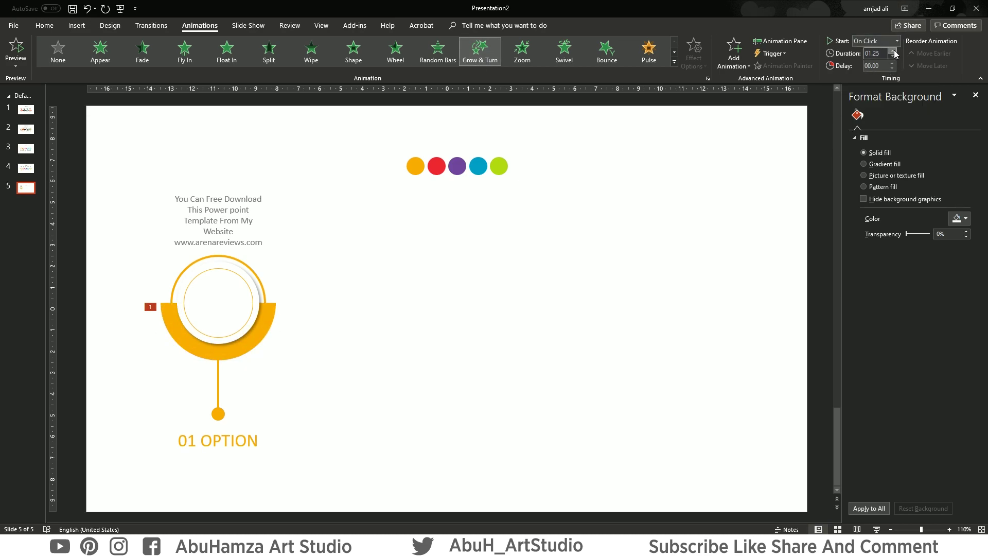
left_click(893, 57)
left_click(266, 301)
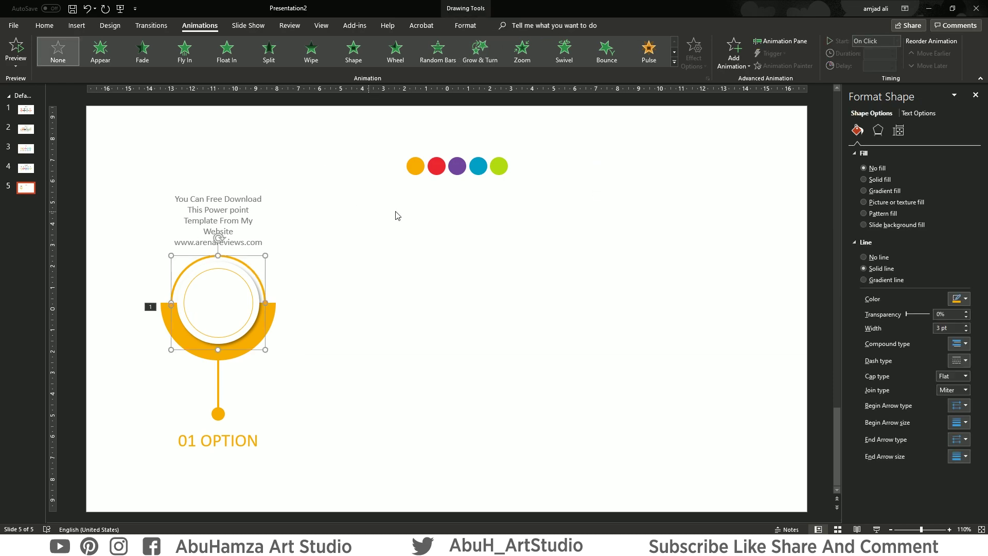
Give the white circle a Wipe From Left entrance starting After Previous.
left_click(316, 52)
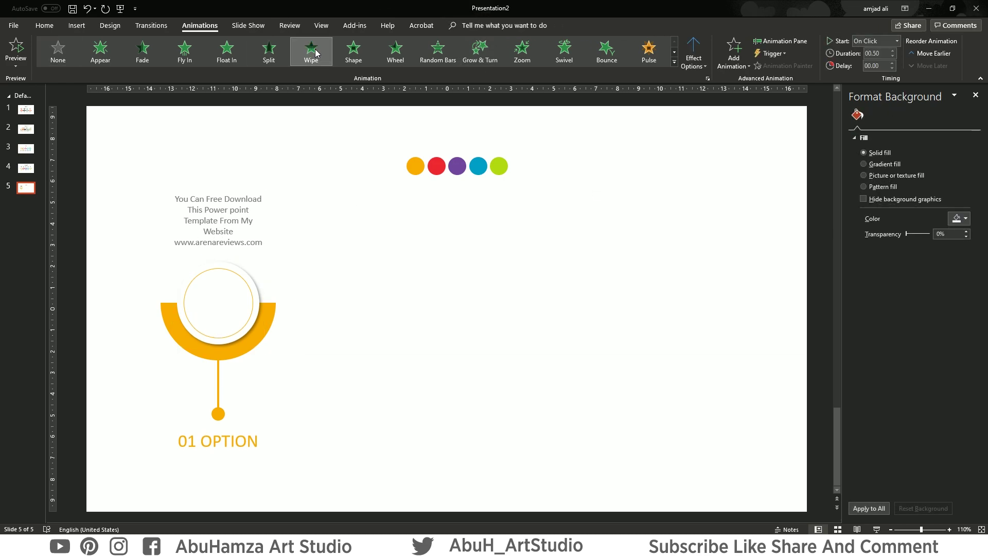
left_click(695, 59)
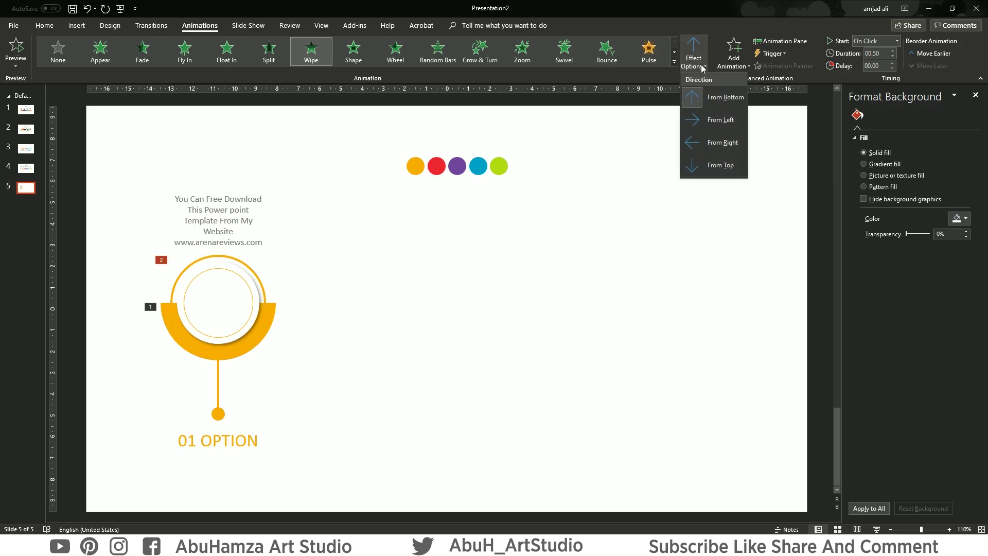
left_click(715, 121)
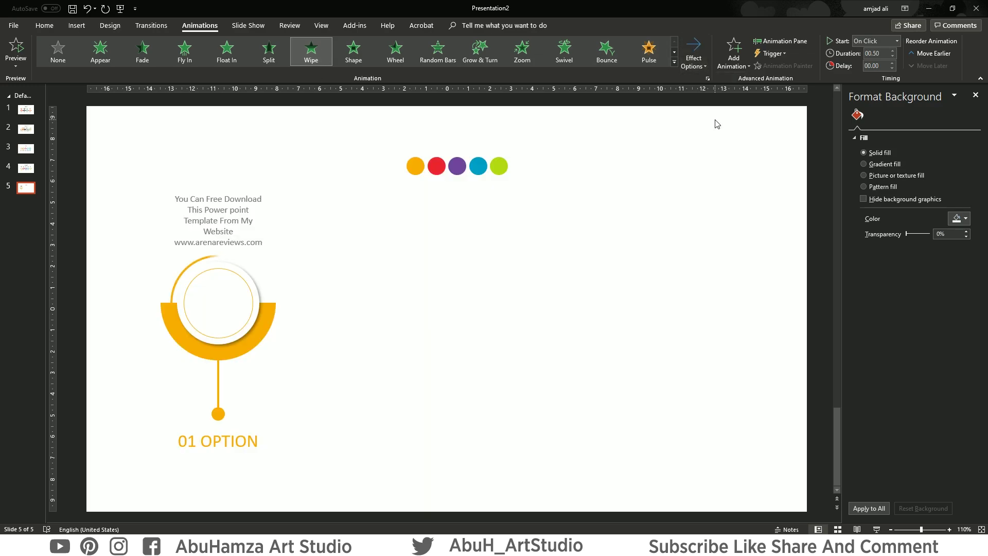
left_click(896, 41)
left_click(879, 73)
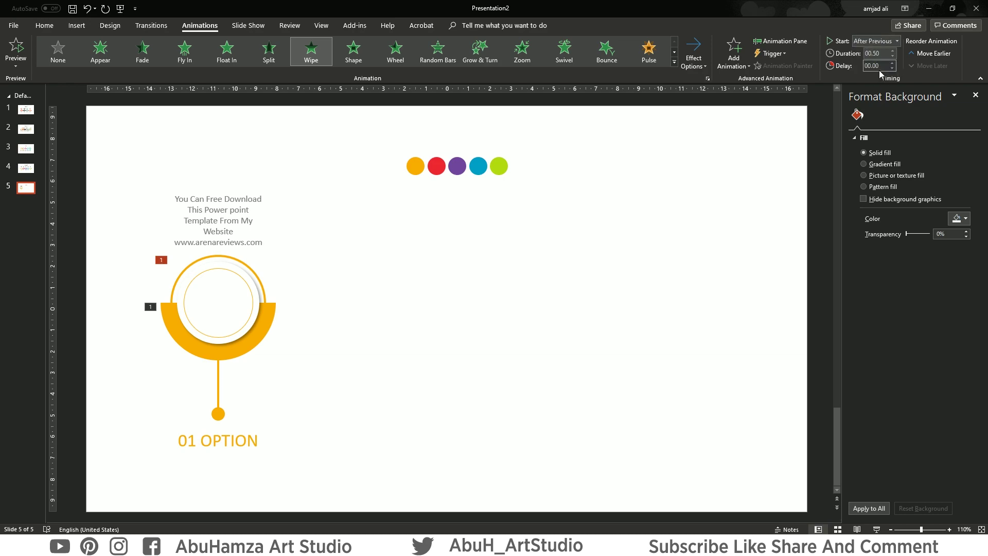
Give the inner white circle and thin inner ring Zoom entrances, each starting After Previous.
left_click(256, 319)
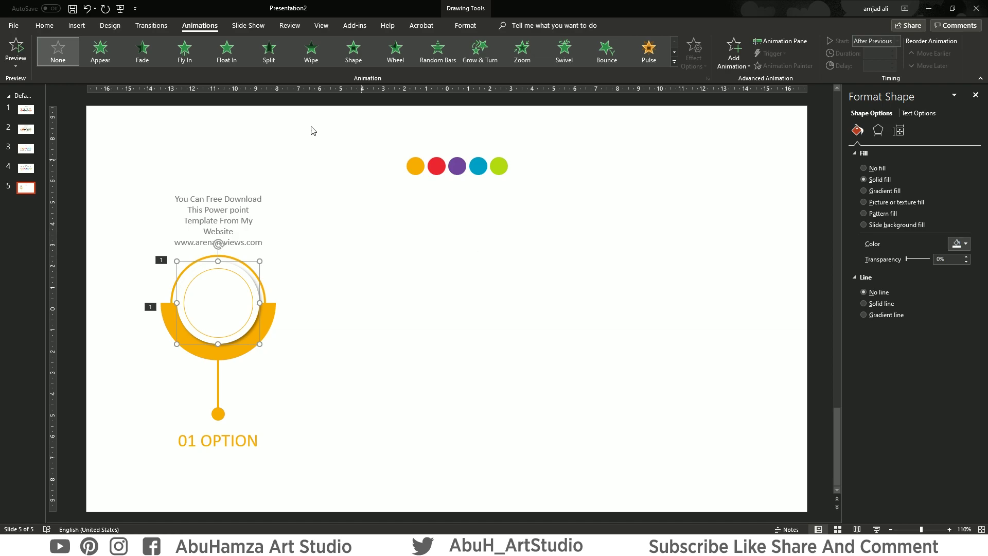
left_click(523, 57)
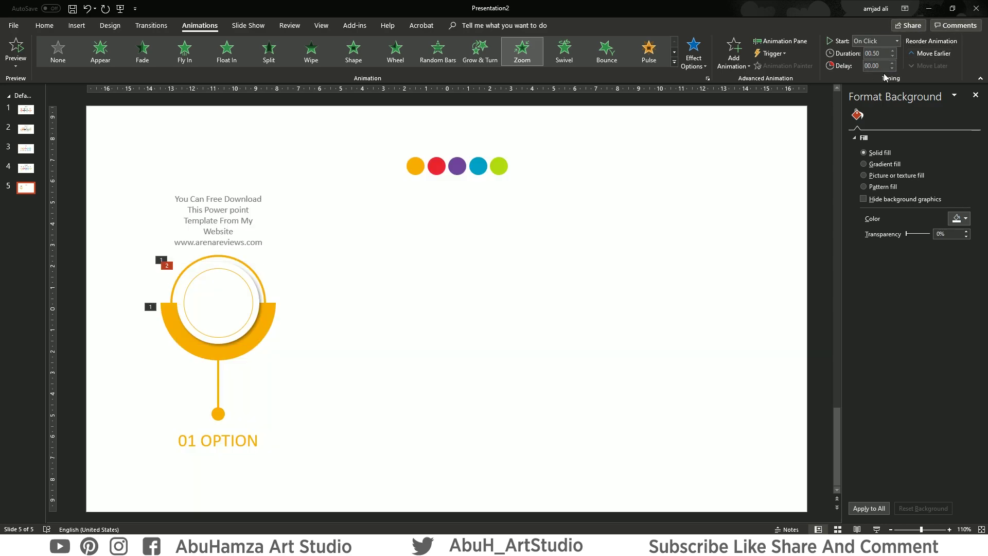
left_click(895, 41)
left_click(874, 71)
left_click(246, 283)
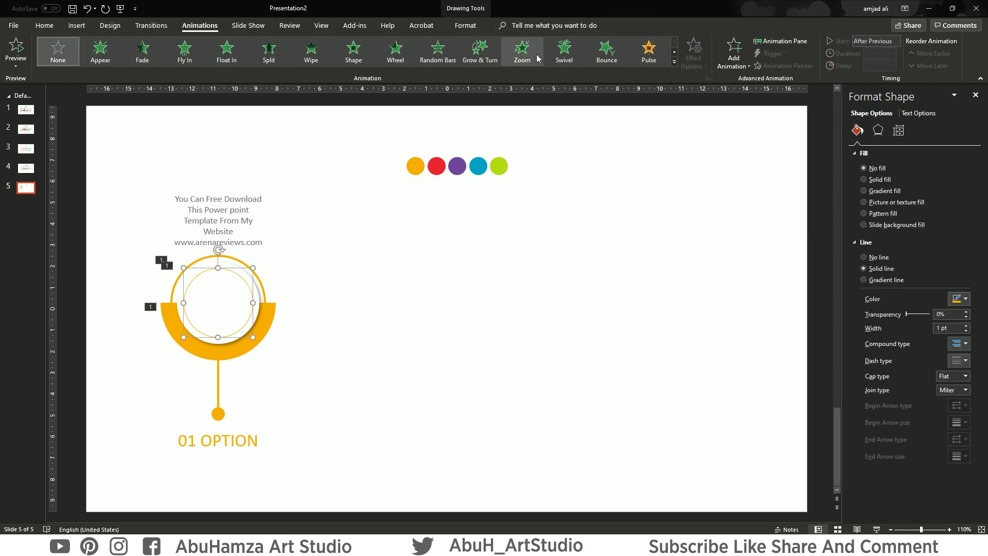
left_click(521, 50)
left_click(897, 41)
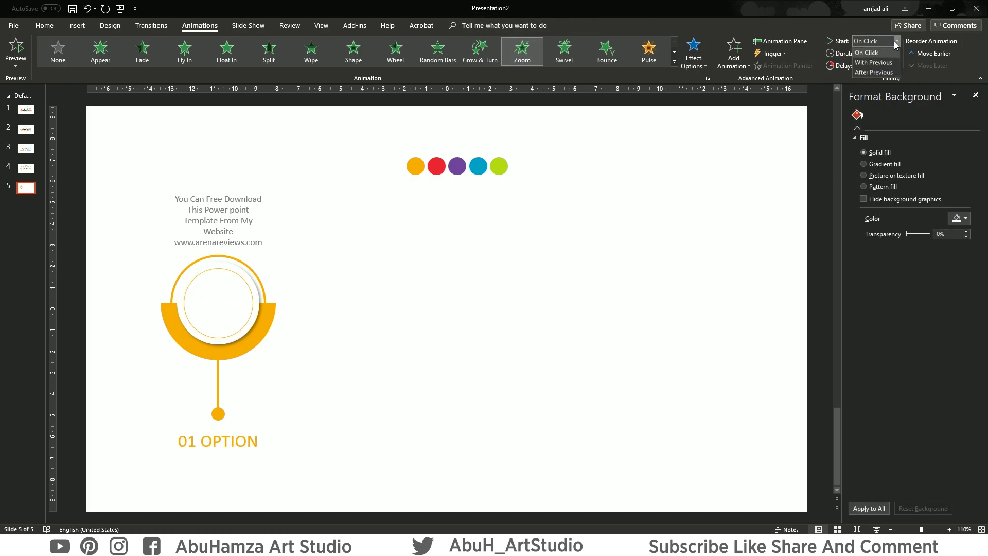
left_click(872, 73)
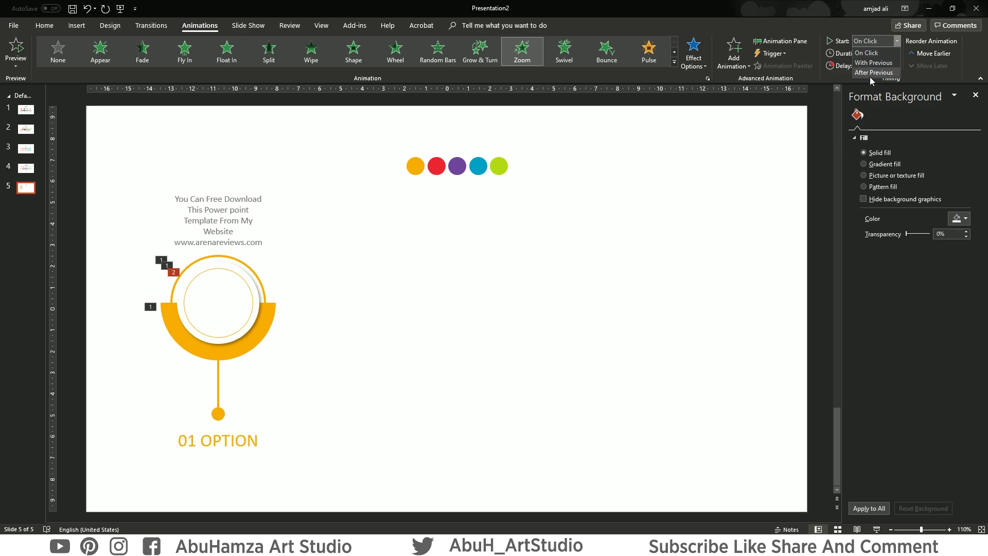
left_click(330, 355)
left_click(218, 386)
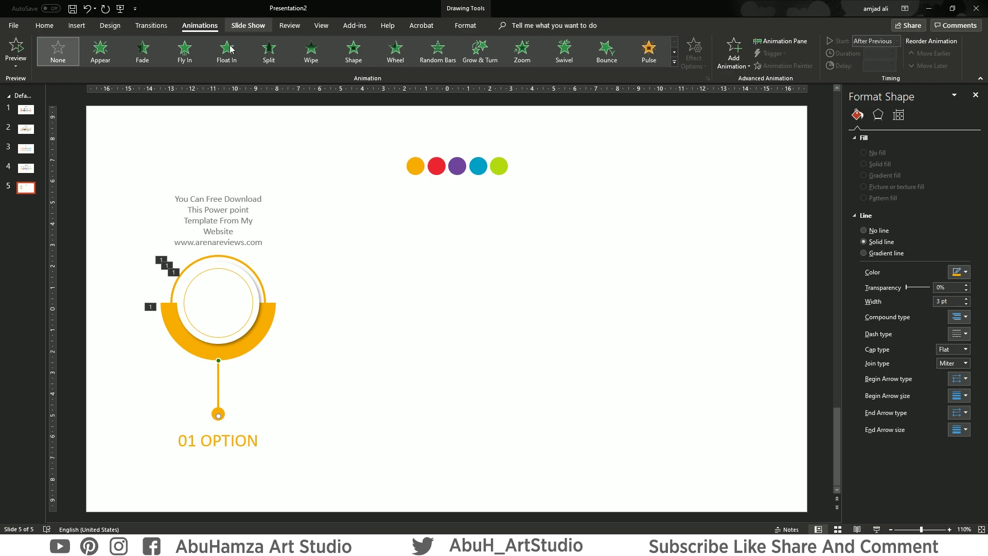
Give the connector line a Wipe From Top entrance and the orange dot a Zoom entrance.
left_click(312, 51)
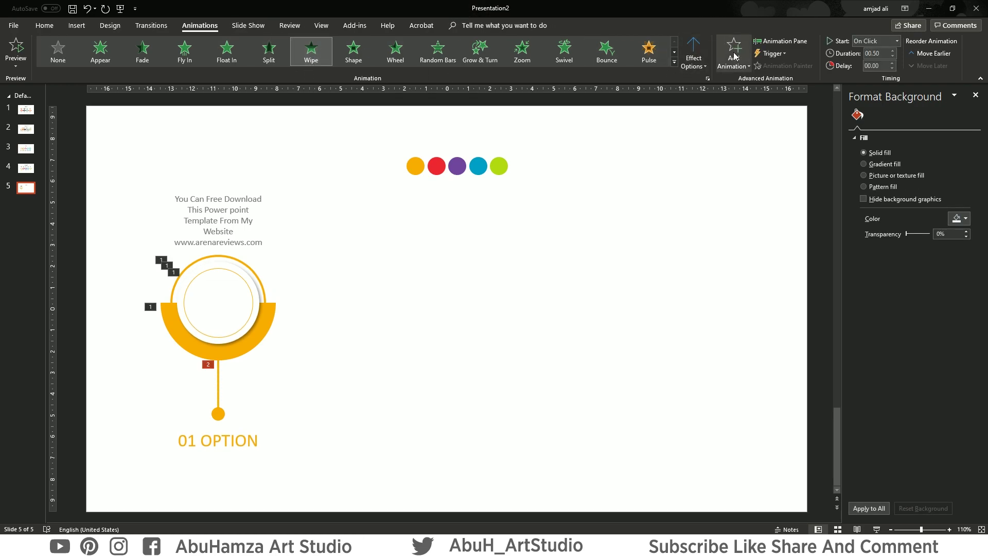
left_click(693, 54)
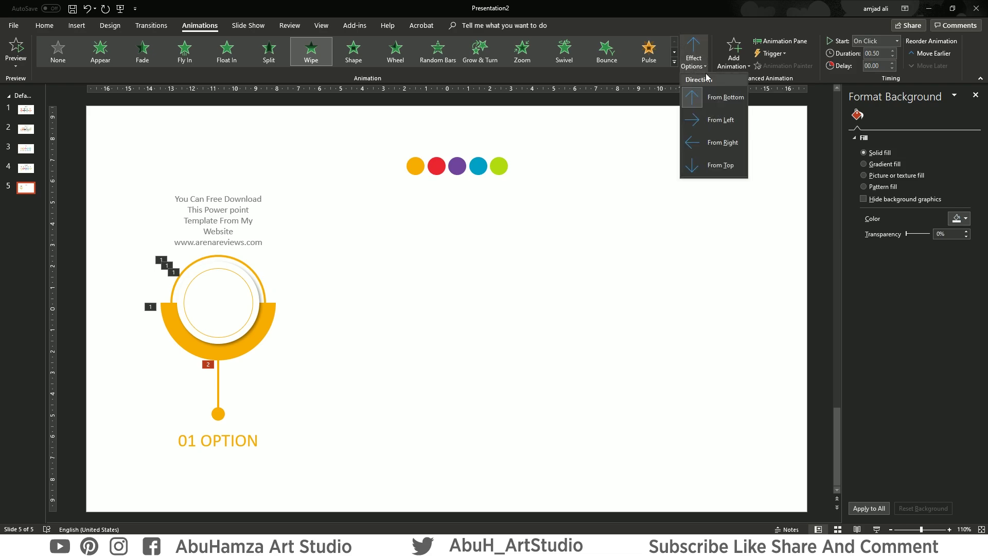
left_click(716, 165)
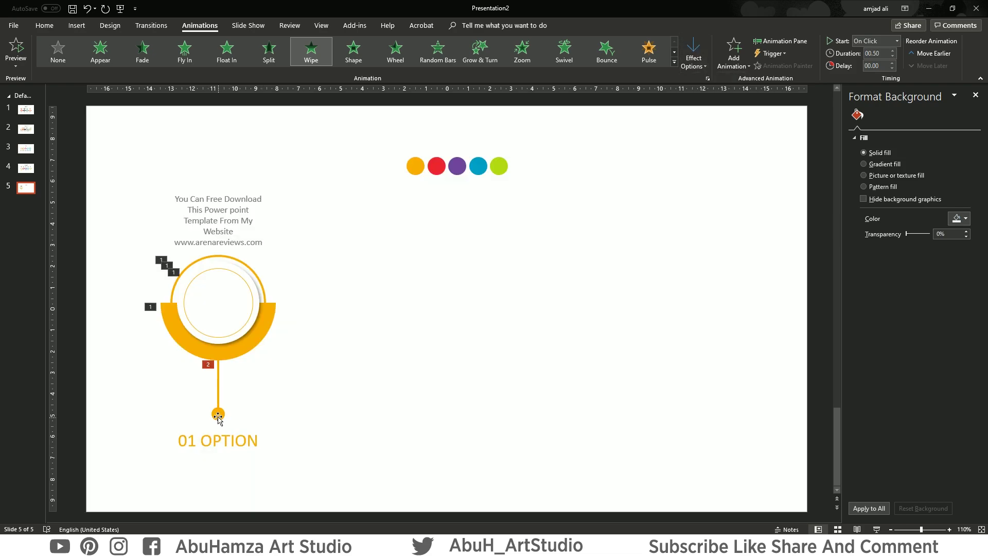
left_click(218, 414)
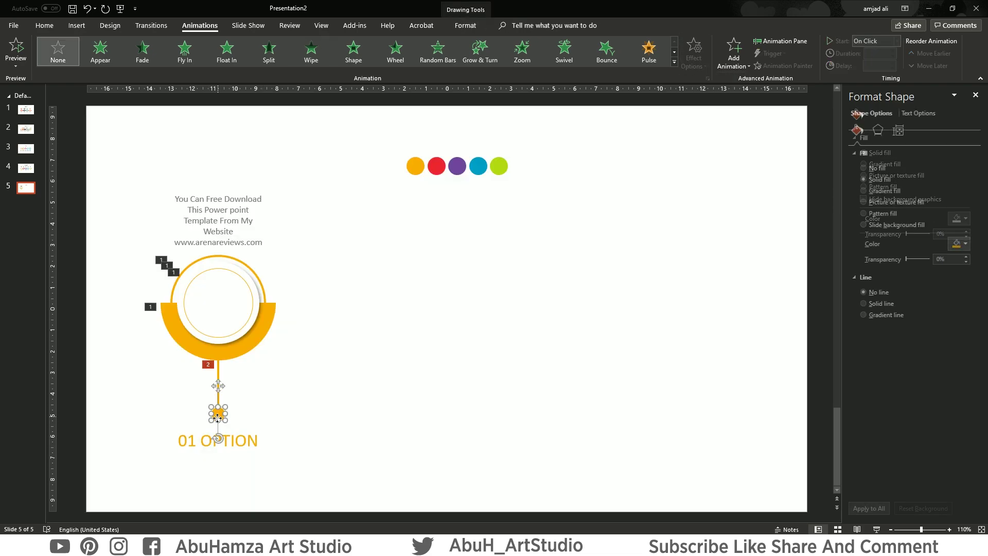
left_click(521, 51)
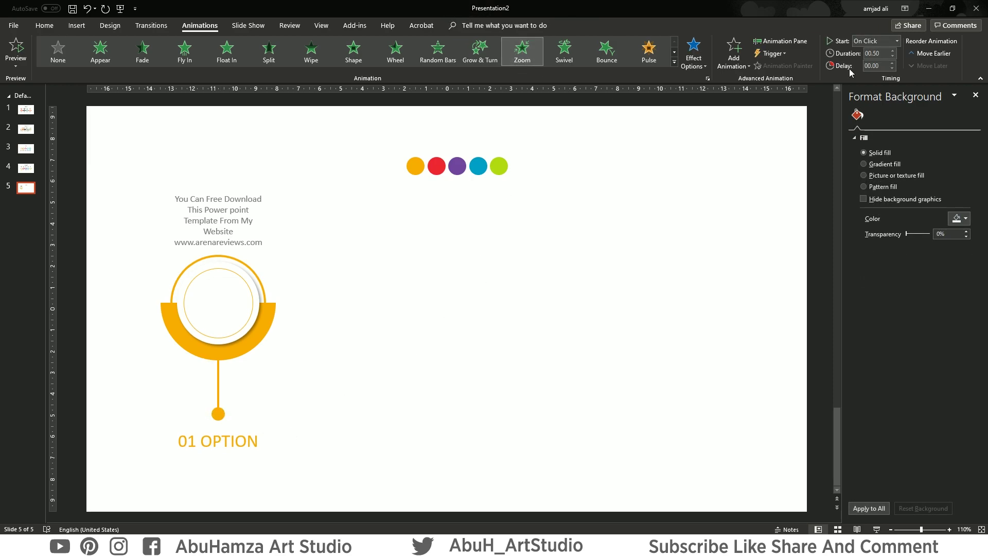
Set both the line's wipe and the dot's zoom to start After Previous.
left_click(218, 389)
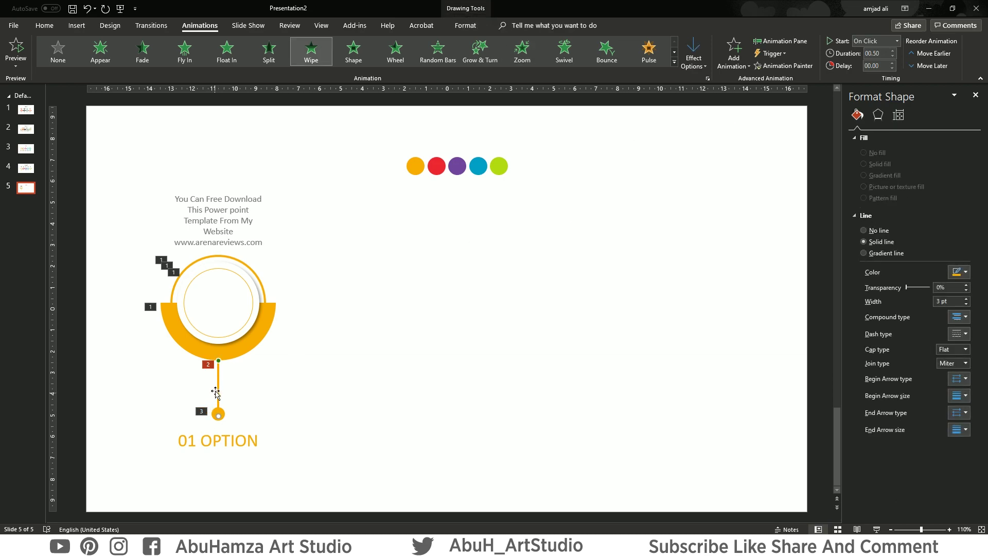
left_click(895, 41)
left_click(873, 73)
left_click(276, 391)
left_click(218, 413)
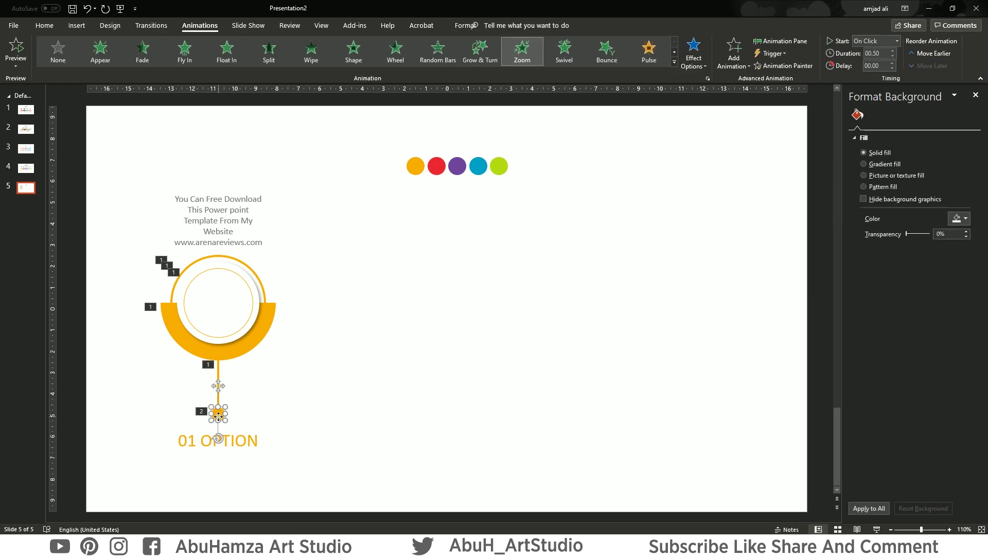
left_click(896, 41)
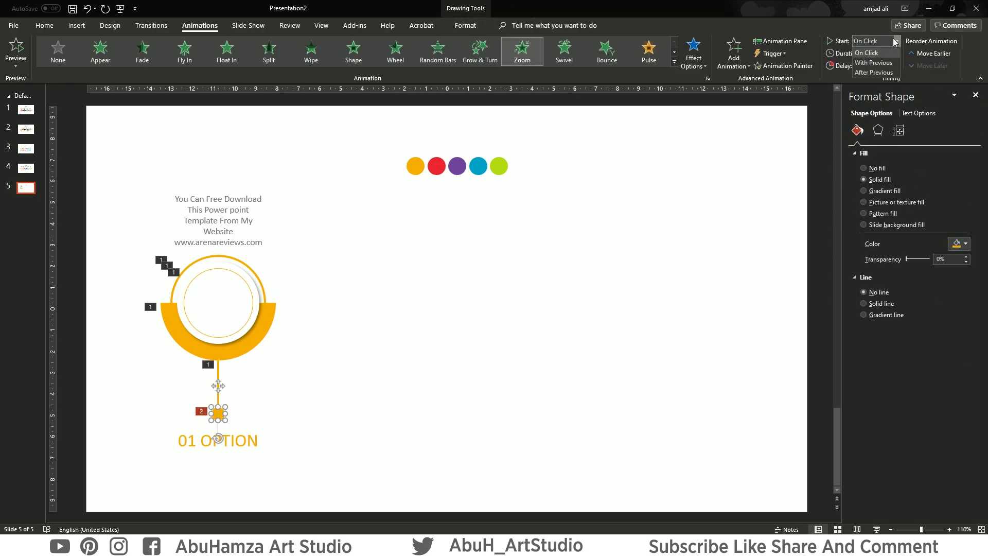
left_click(872, 73)
left_click(302, 353)
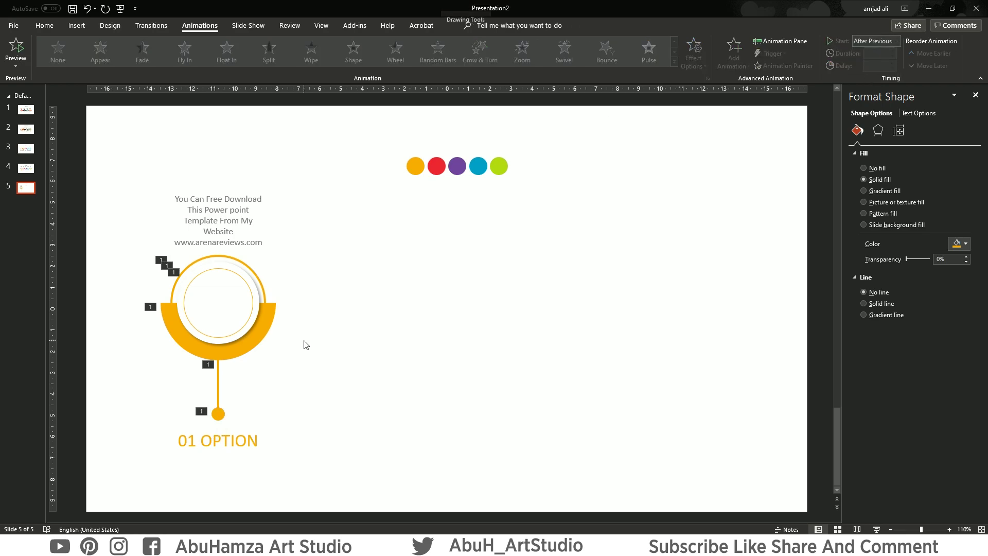
left_click(227, 211)
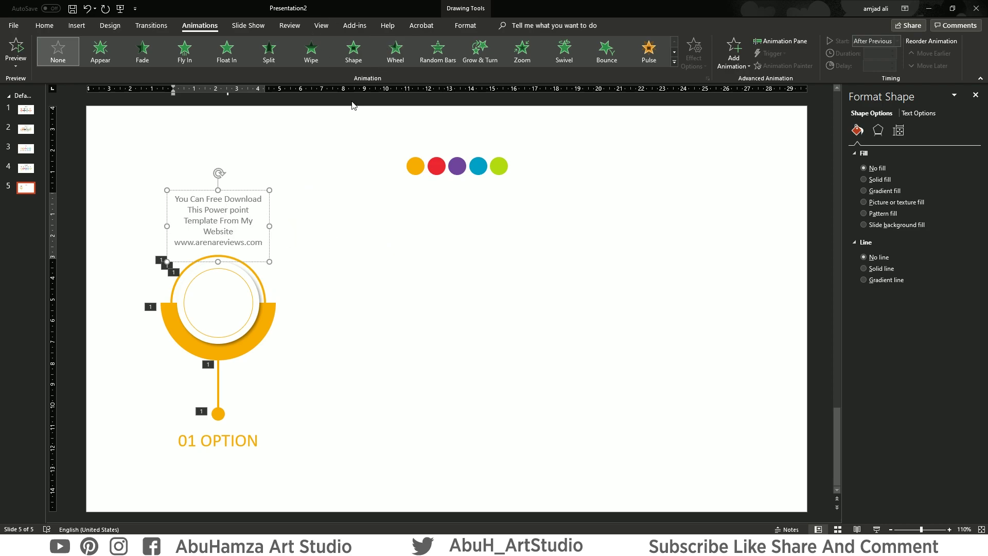
Give the upper description text a Float Down entrance starting After Previous.
left_click(226, 52)
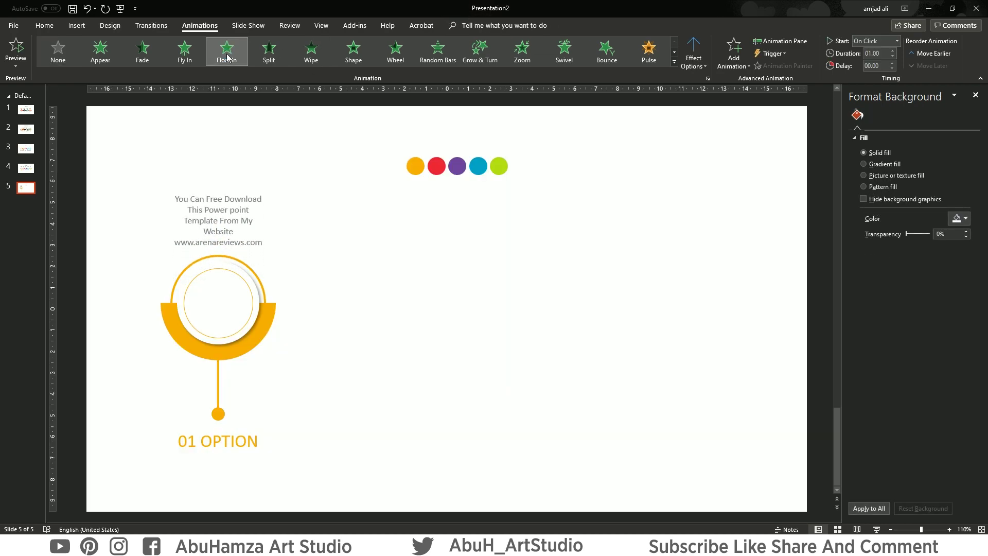
left_click(703, 63)
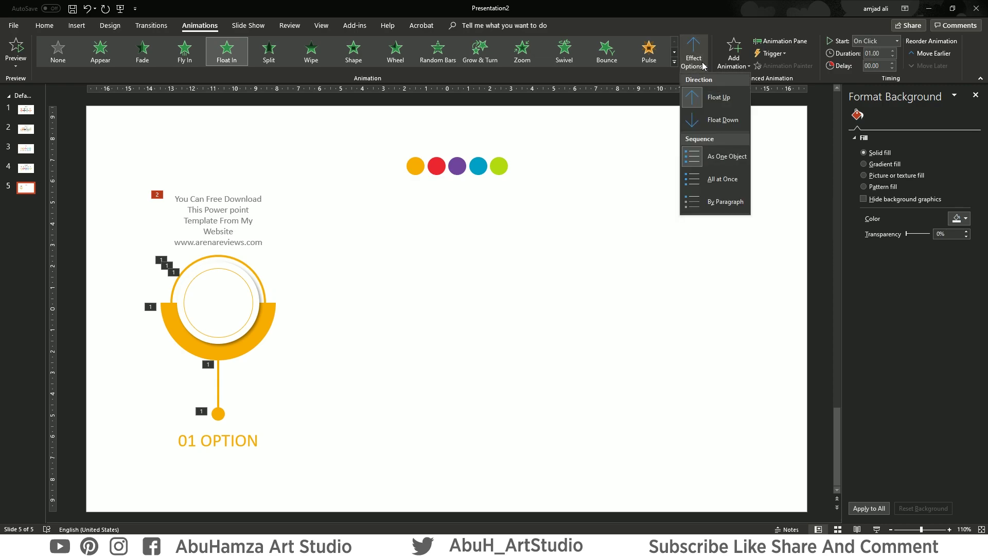
left_click(712, 126)
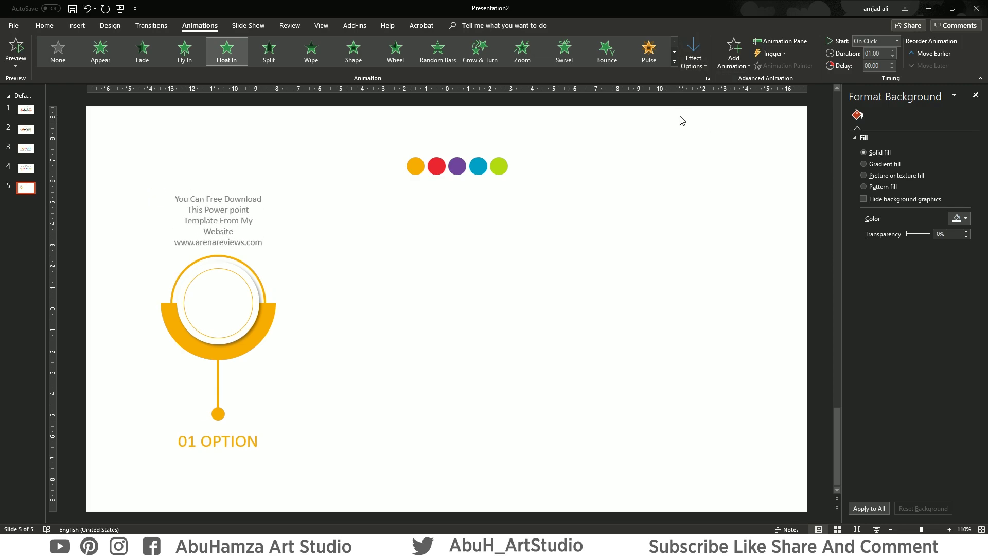
left_click(897, 41)
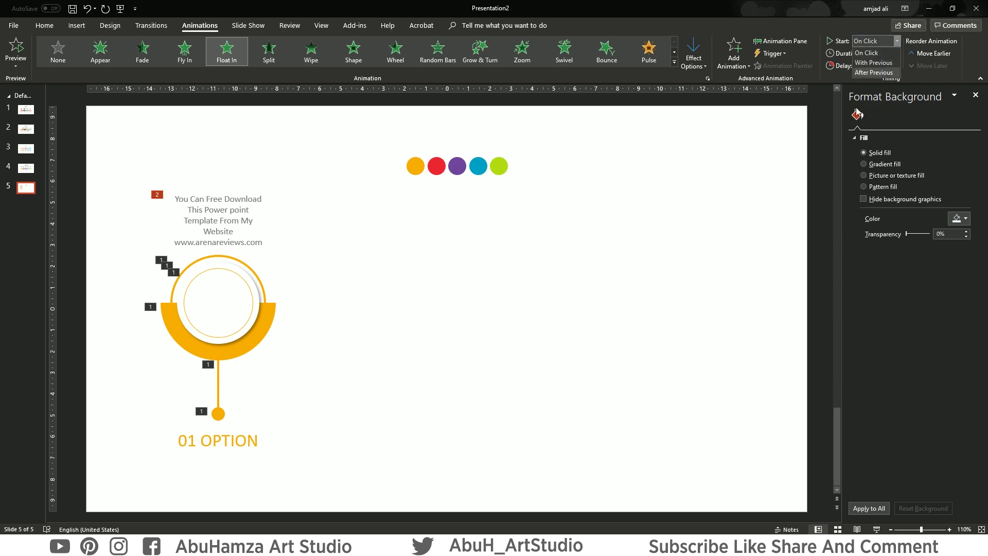
left_click(879, 73)
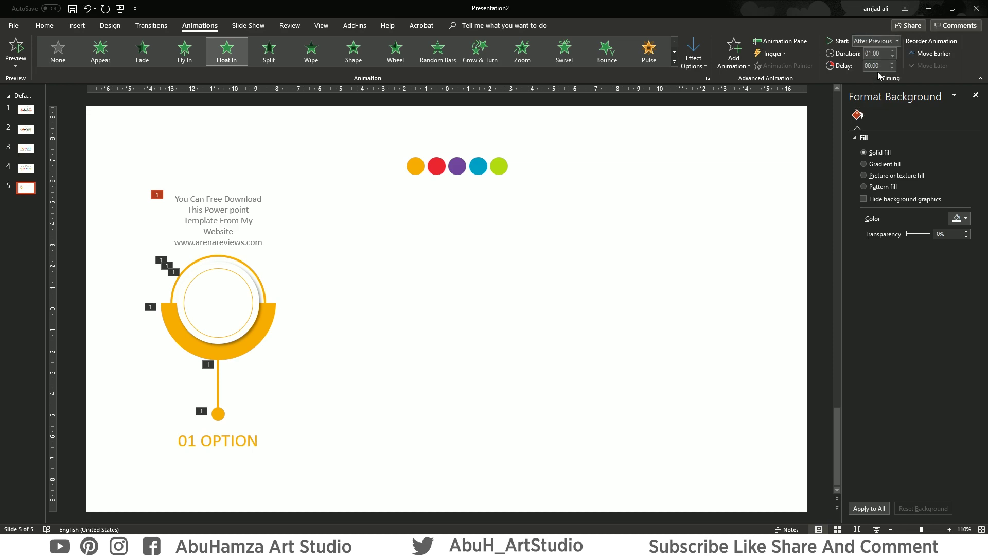
left_click(235, 444)
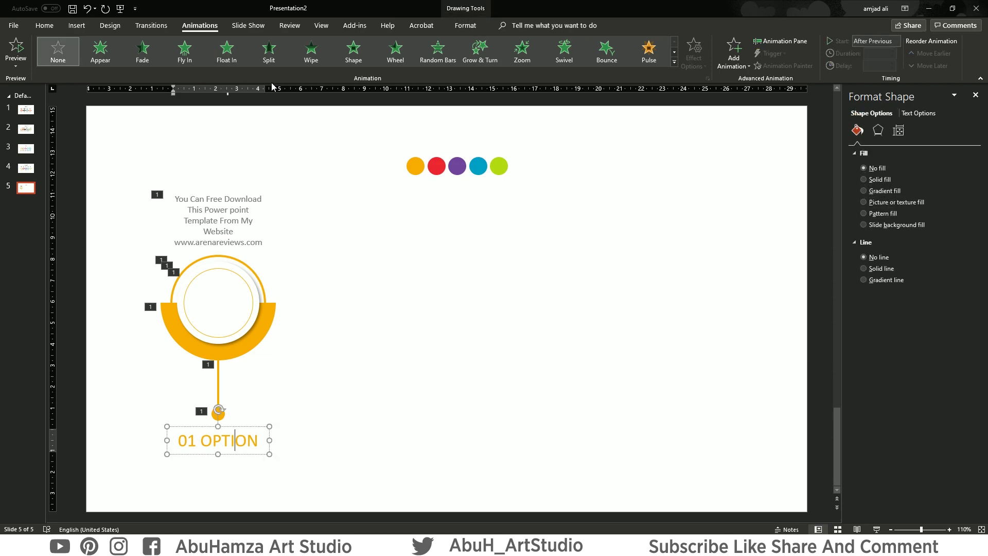
Animate the 01 OPTION label with Float In starting With Previous, then preview the slide.
left_click(227, 47)
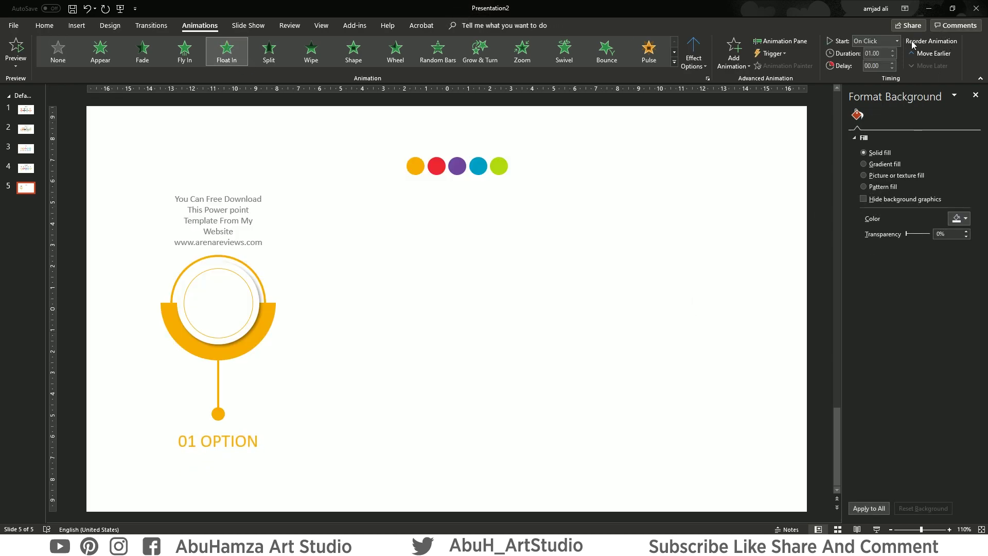
left_click(895, 42)
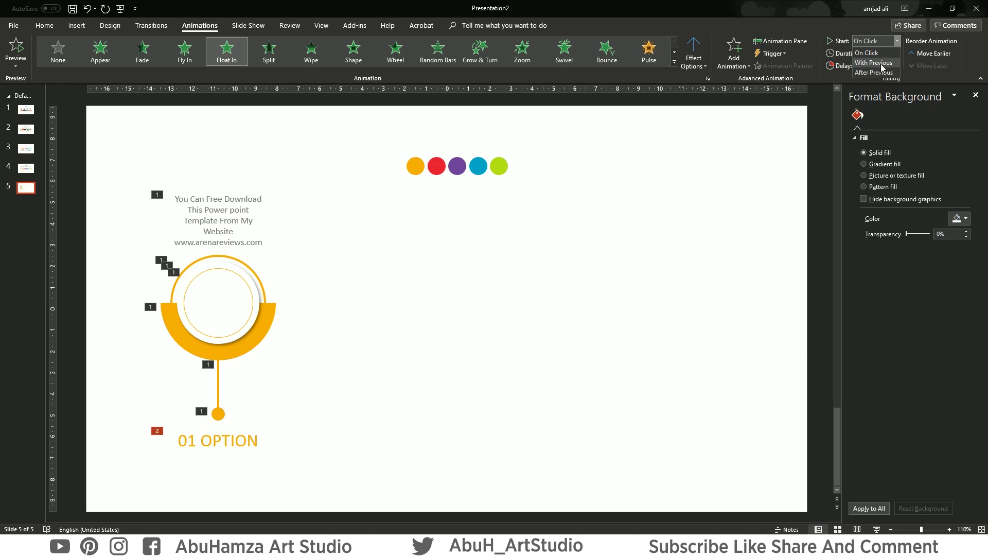
left_click(881, 63)
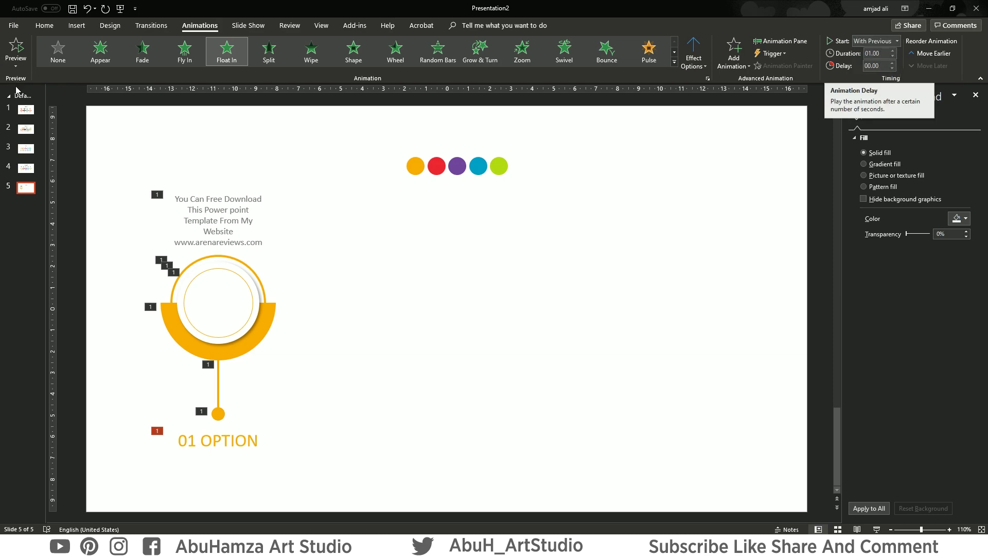
left_click(16, 46)
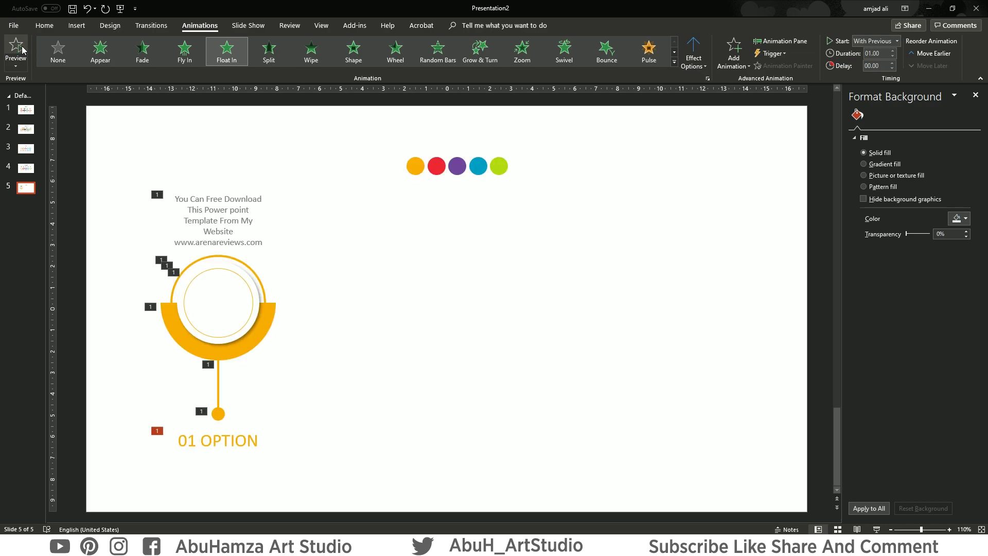
left_click(335, 284)
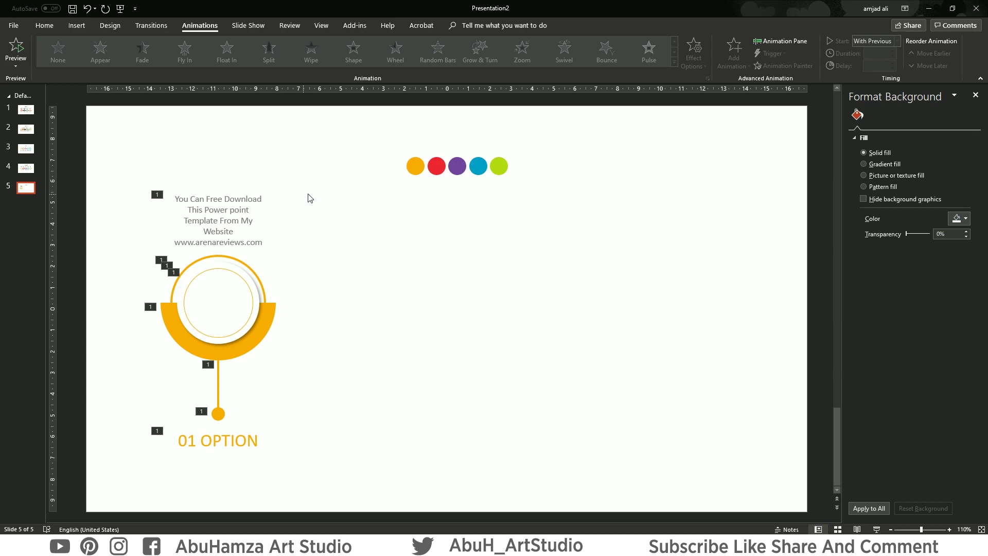
Duplicate the whole animated graphic with Ctrl+D into evenly spaced copies across the slide.
left_click_drag(315, 182, 98, 501)
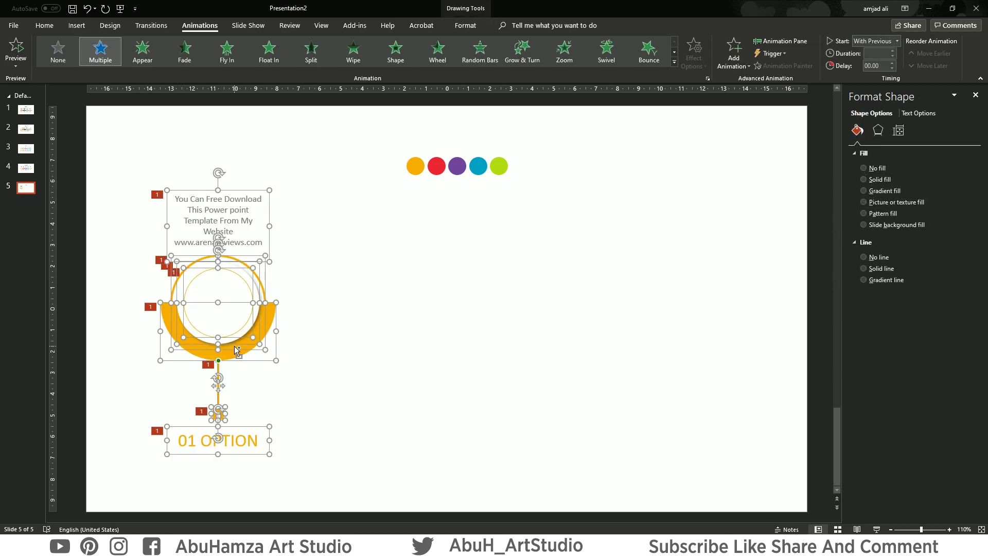
key("ctrl+d")
left_click_drag(250, 327, 359, 318)
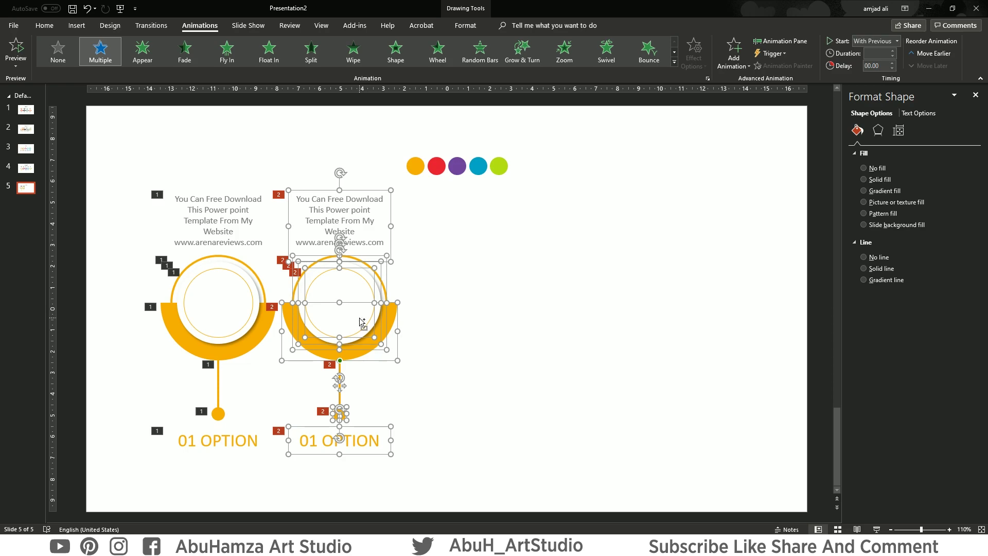
key("ctrl+d")
key("ctrl+d")
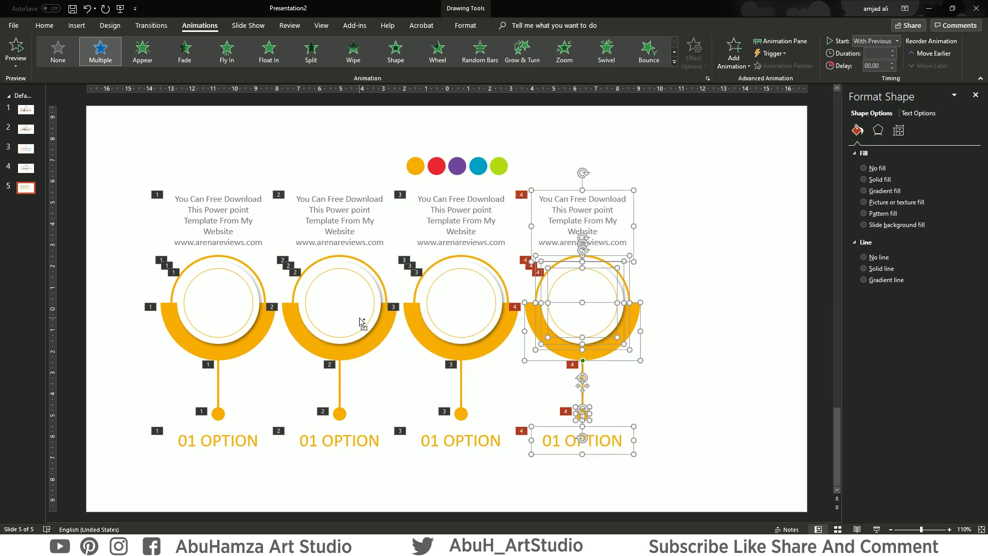
key("ctrl+d")
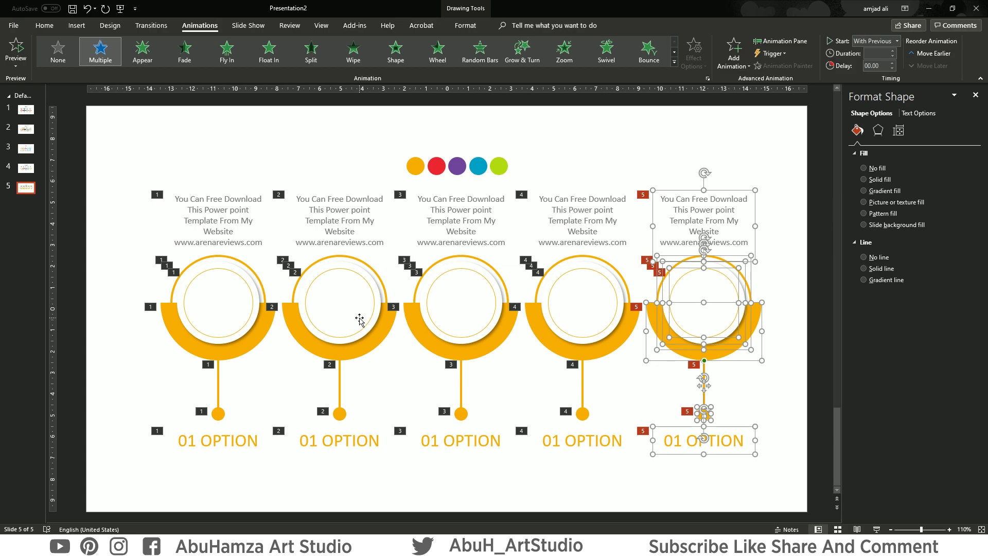
left_click(307, 162)
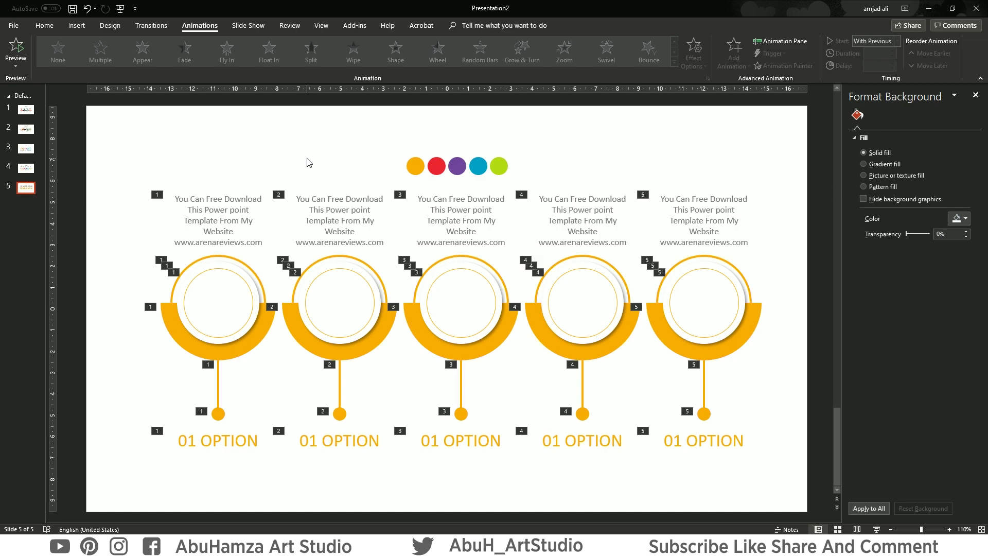
key("ctrl+z")
Fill the second circle's half-ring red and make its outer ring outline red.
left_click(382, 340)
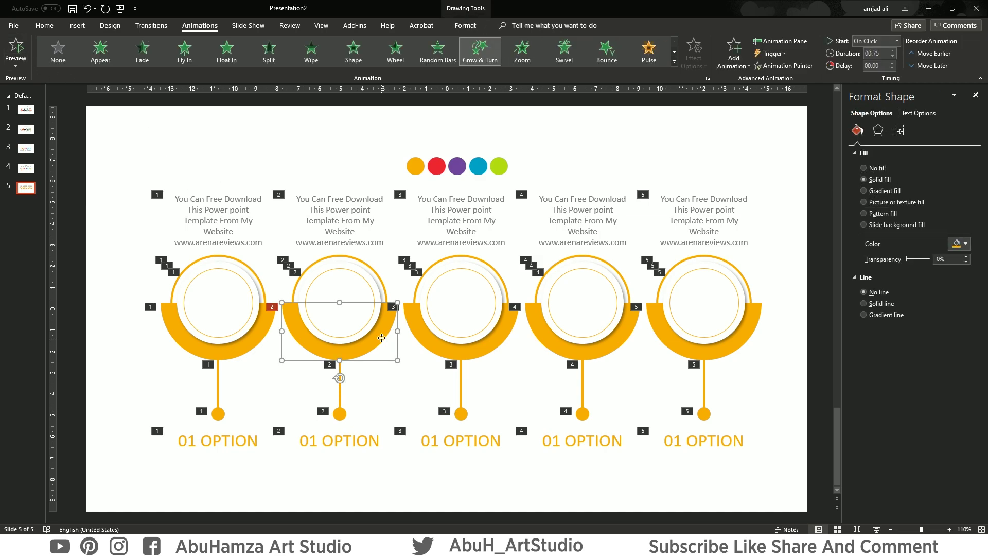
right_click(381, 337)
left_click(414, 359)
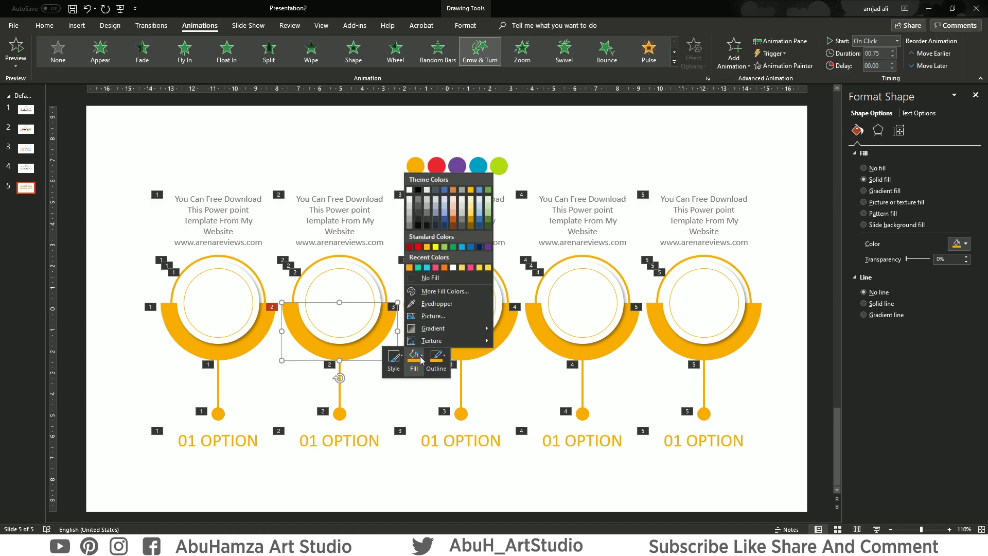
left_click(425, 303)
left_click(436, 166)
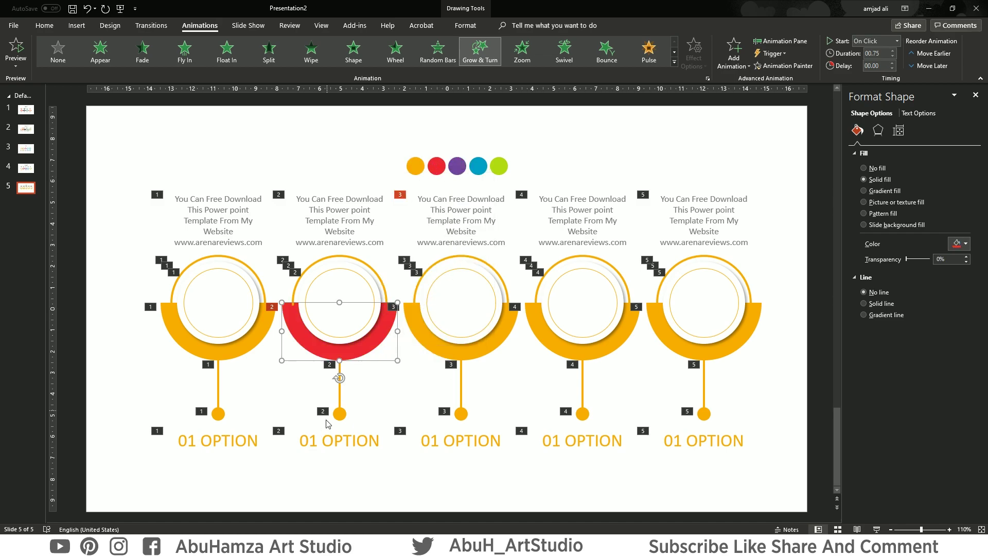
left_click(381, 287)
right_click(381, 287)
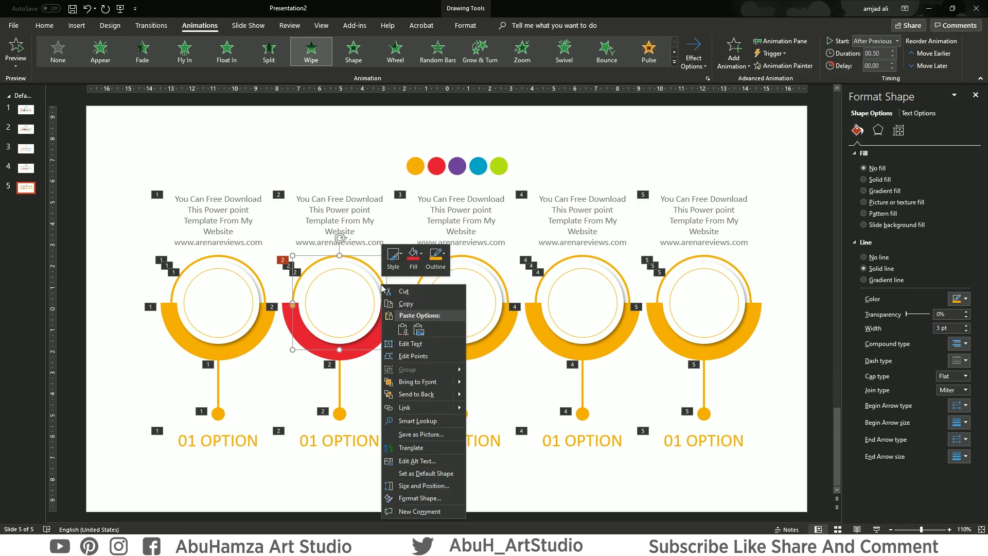
left_click(443, 259)
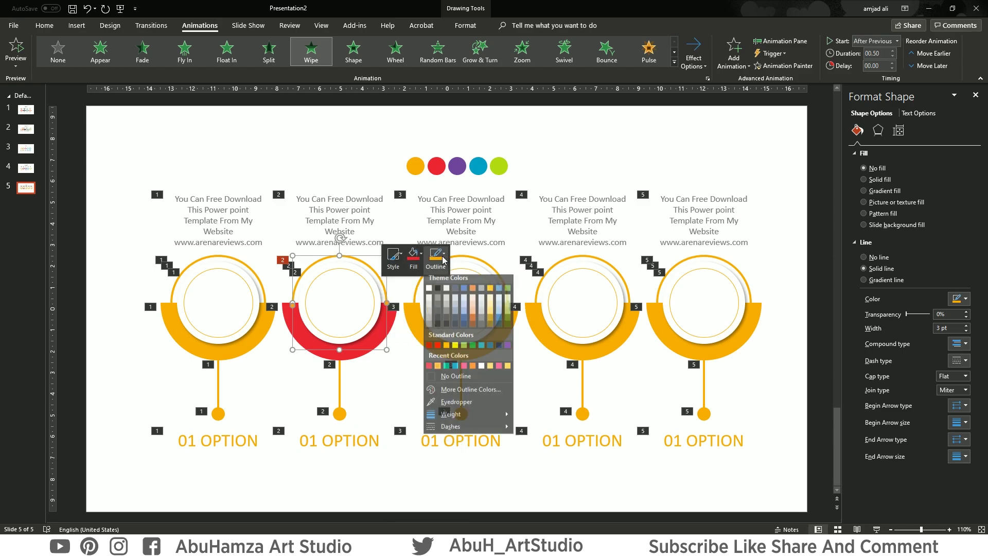
left_click(429, 370)
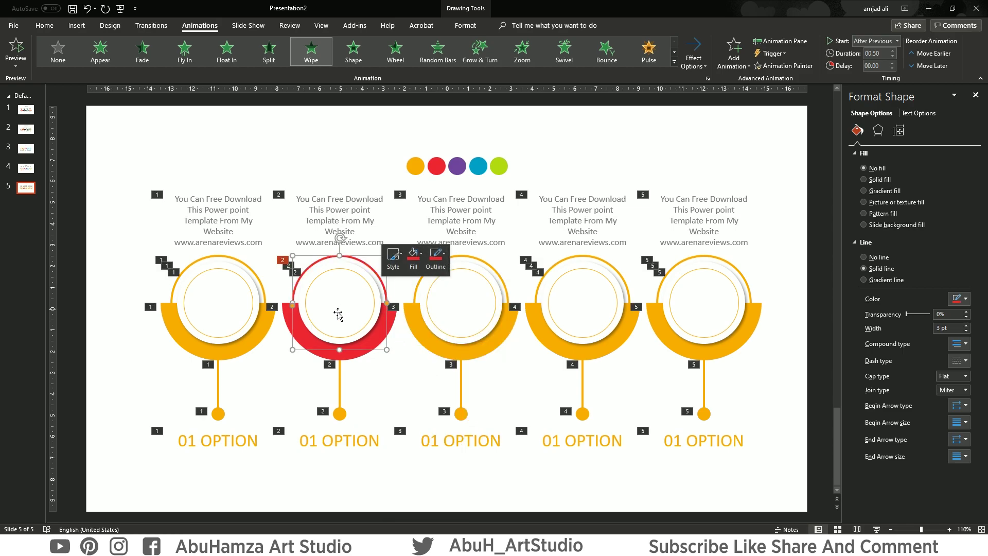
Make the second circle's inner circle outline and vertical connector line red.
left_click(377, 310)
right_click(375, 311)
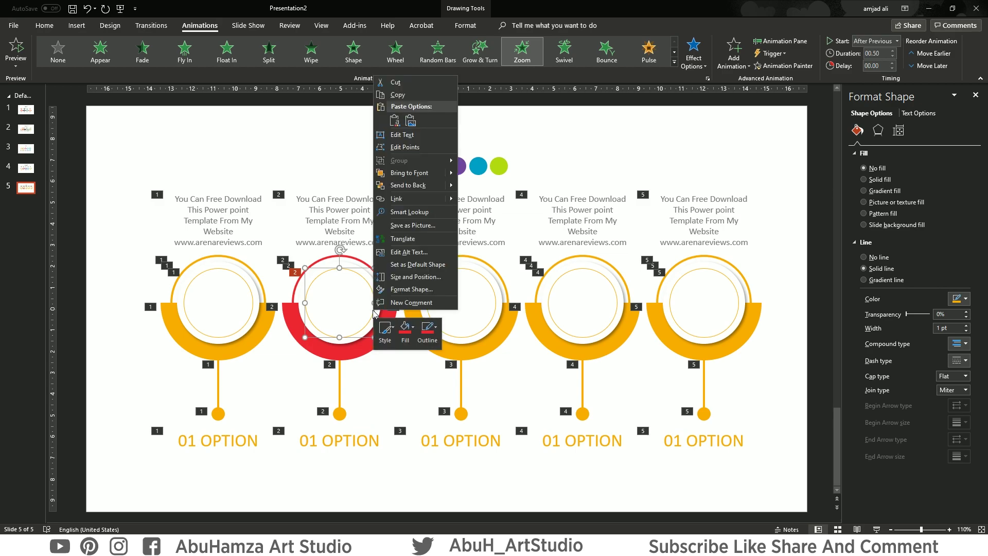
left_click(432, 331)
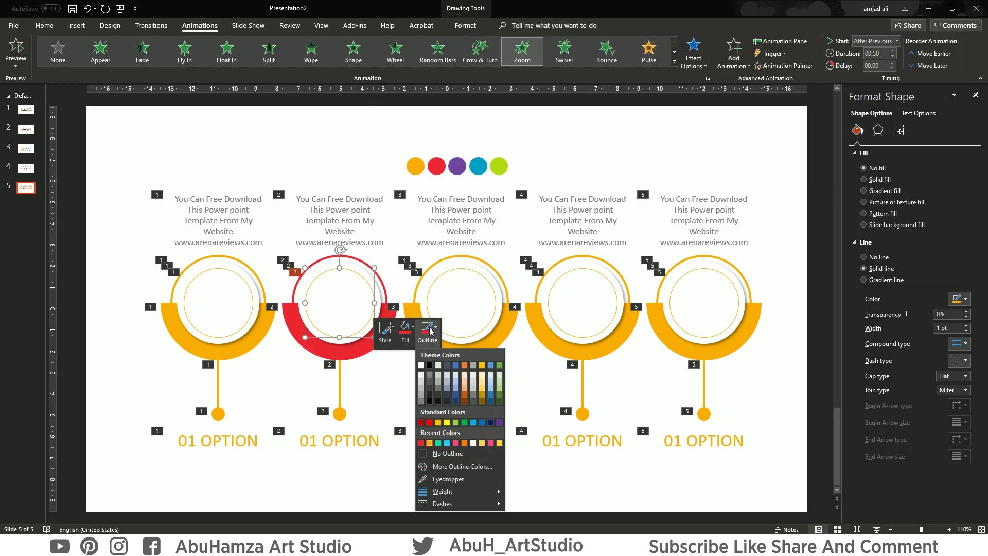
left_click(421, 443)
left_click(344, 386)
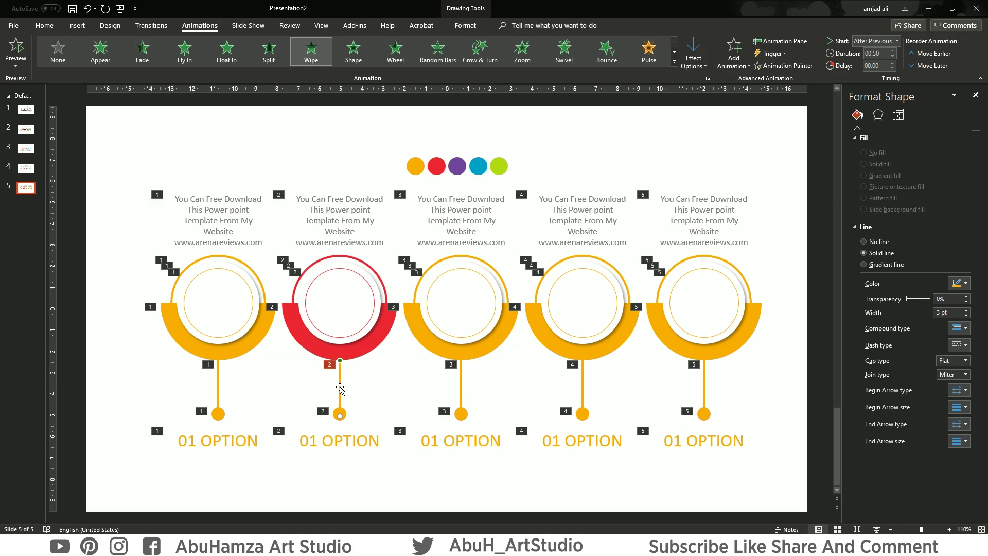
right_click(340, 390)
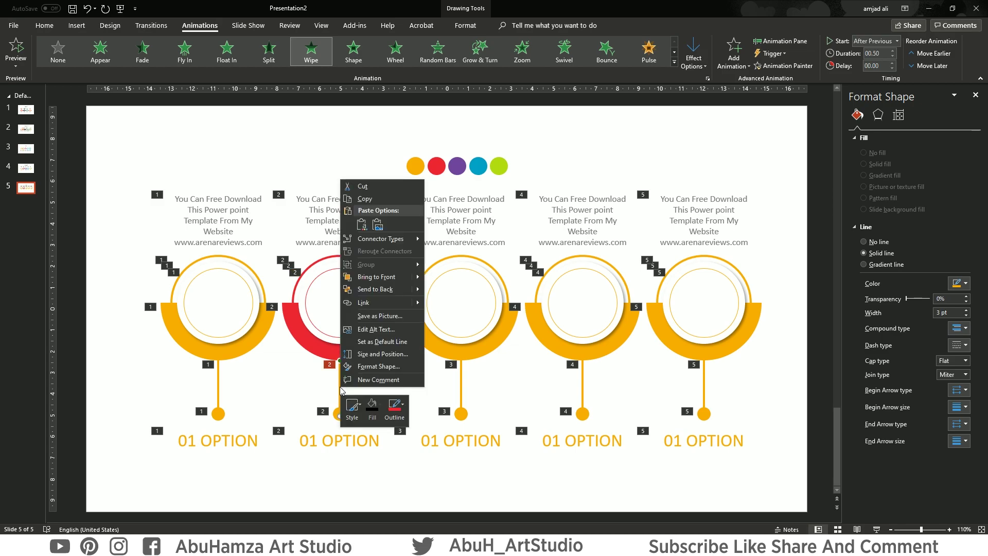
left_click(395, 407)
left_click(388, 329)
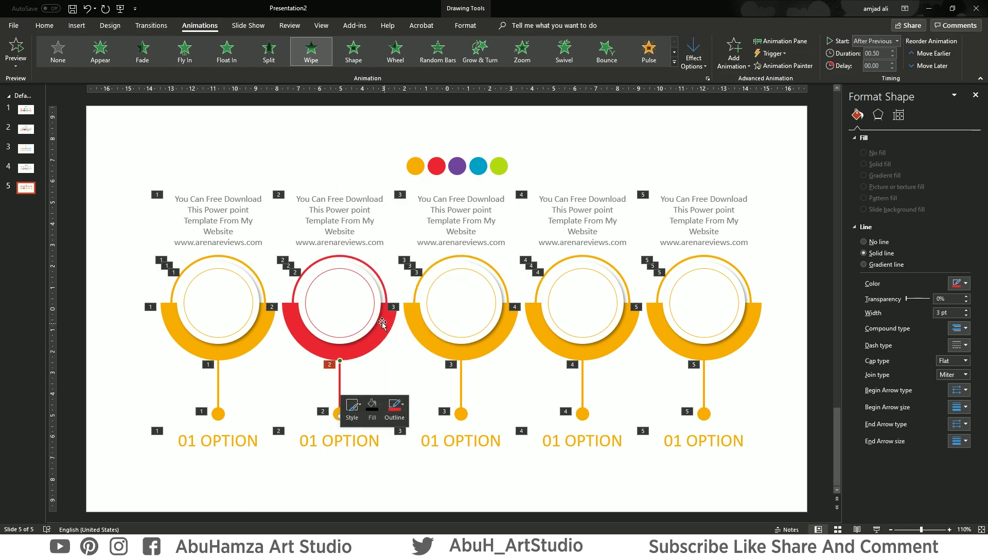
Fill the second small dot red and colour the third half-ring and outer ring purple.
right_click(335, 418)
left_click(370, 436)
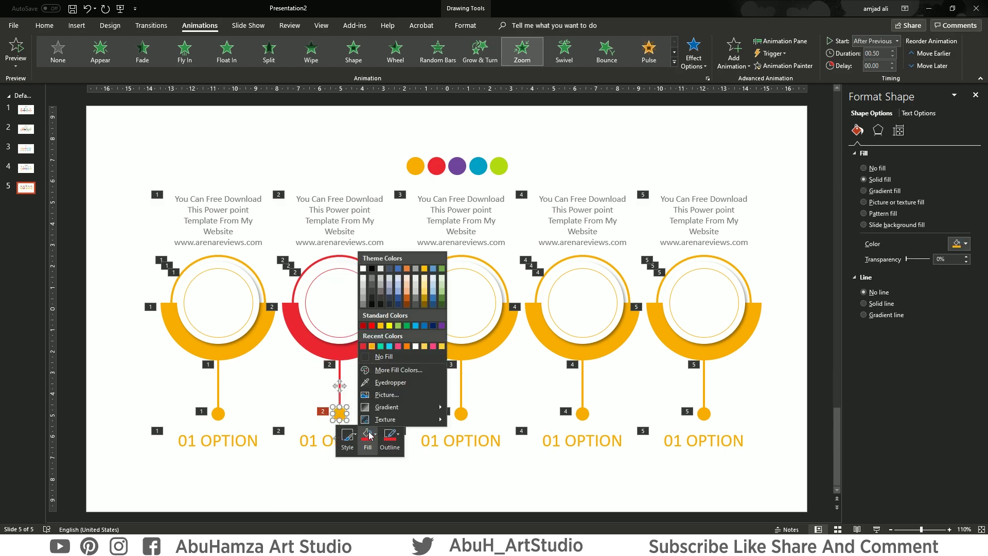
left_click(364, 350)
right_click(491, 348)
left_click(513, 364)
left_click(531, 312)
left_click(457, 166)
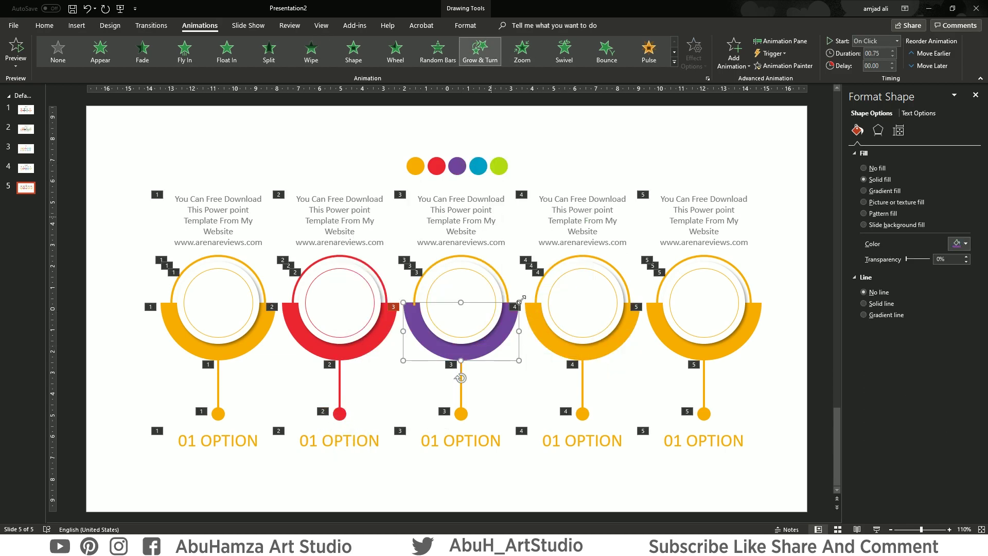
right_click(496, 271)
left_click(551, 248)
left_click(549, 359)
left_click(550, 324)
Make the third inner circle, connector line and small dot purple.
left_click(543, 438)
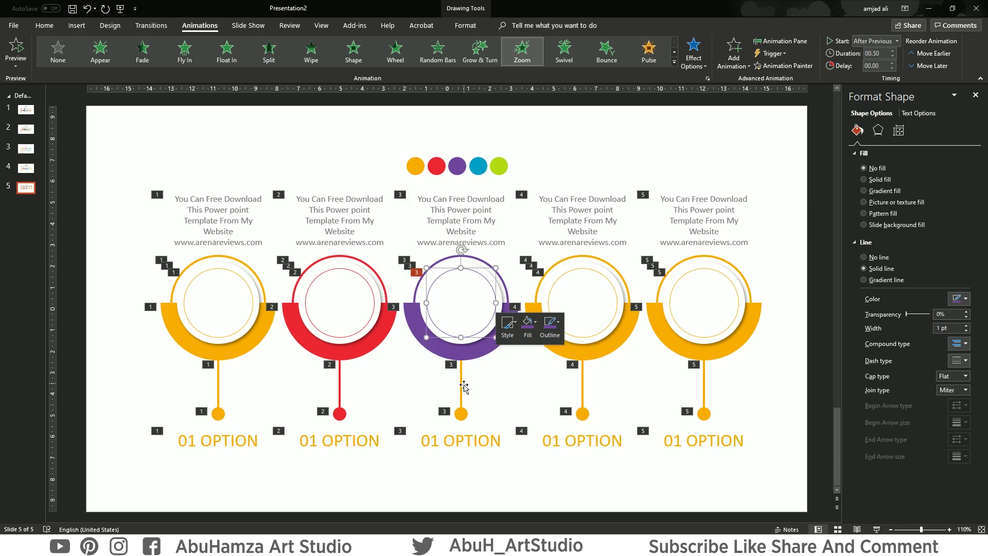
right_click(461, 389)
left_click(514, 409)
left_click(511, 336)
right_click(461, 414)
left_click(497, 432)
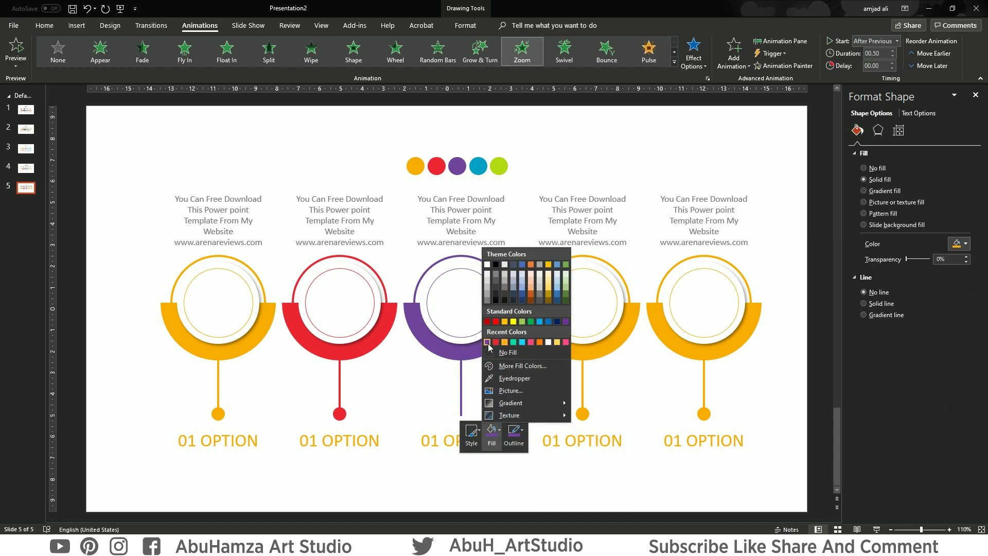
left_click(456, 166)
Fill the fourth semicircle with blue.
right_click(612, 355)
left_click(648, 374)
left_click(651, 360)
left_click(478, 166)
Colour the fourth circle's outer ring, connector line, inner ring and bottom dot blue.
right_click(585, 396)
left_click(640, 414)
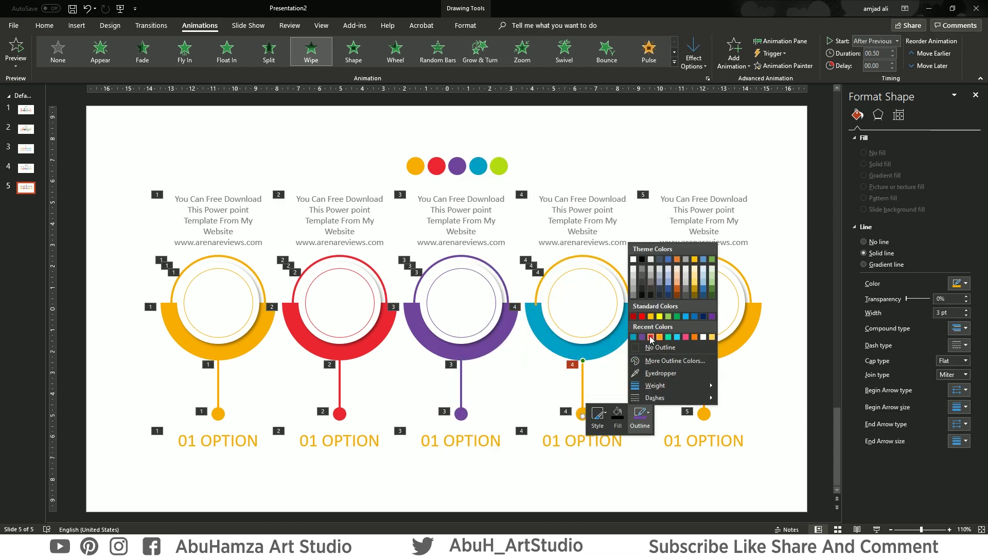
left_click(640, 331)
right_click(618, 270)
left_click(678, 250)
right_click(617, 291)
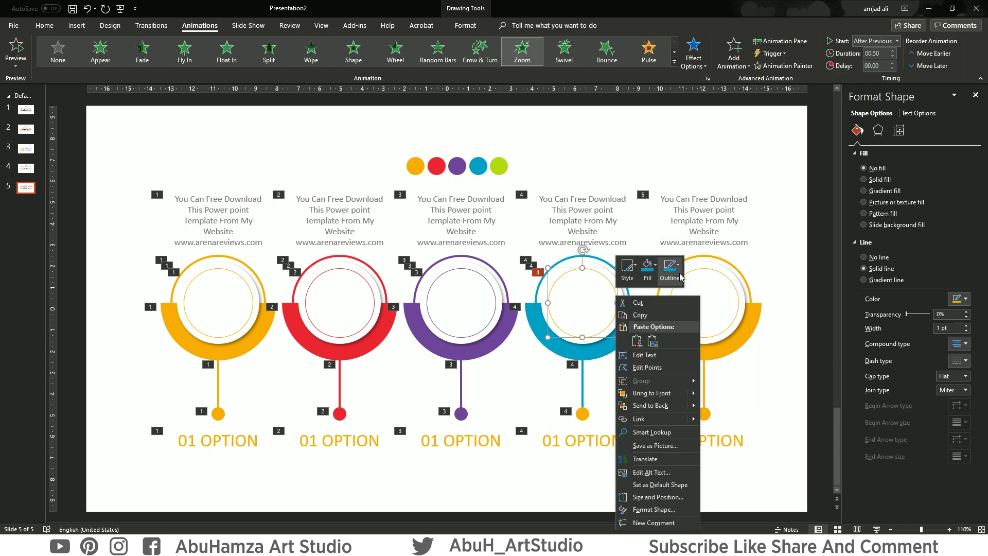
left_click(689, 263)
right_click(581, 412)
left_click(624, 430)
left_click(614, 376)
Colour the fifth circle's semicircle, outer ring, connector line and inner ring green.
left_click(676, 343)
right_click(675, 343)
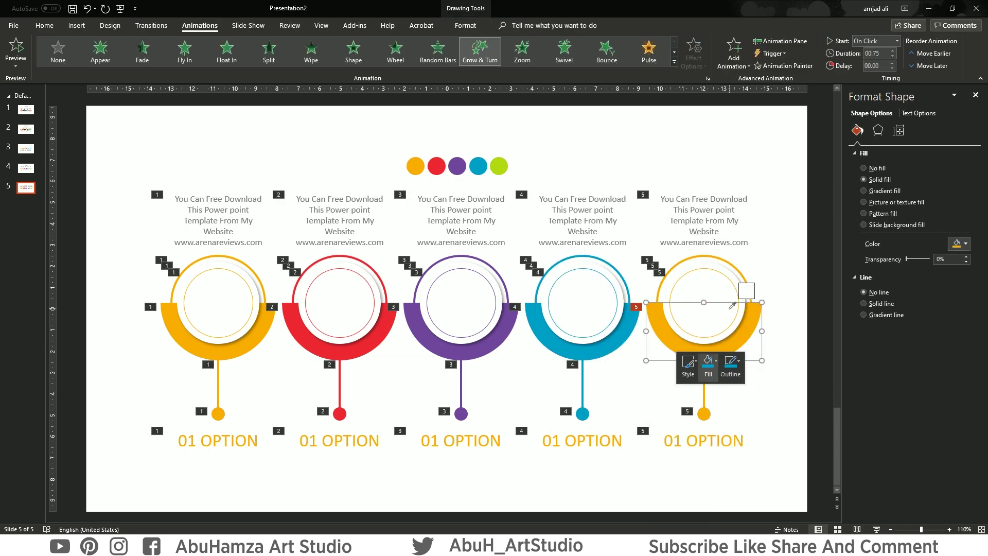
left_click(716, 369)
right_click(743, 270)
left_click(803, 250)
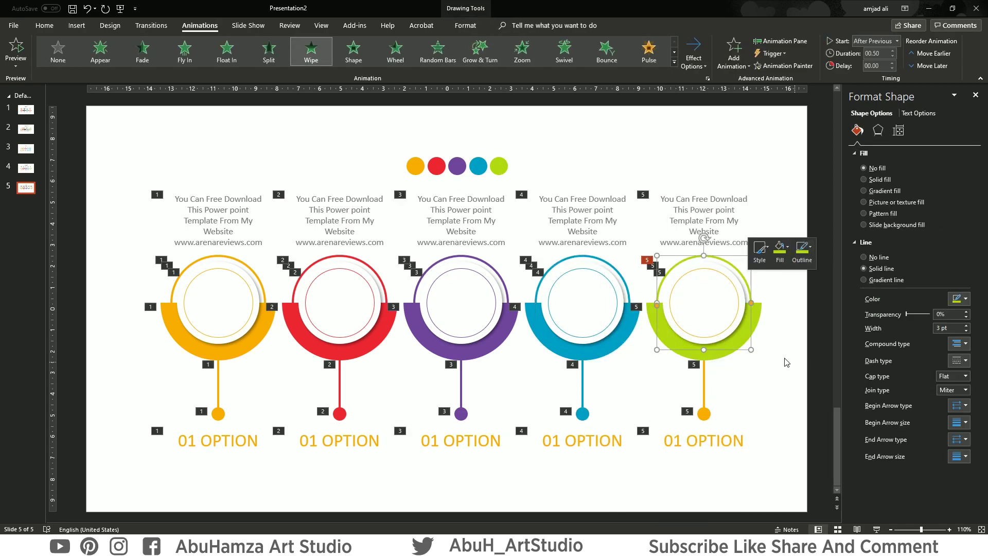
right_click(728, 311)
left_click(802, 334)
left_click(700, 384)
right_click(704, 385)
left_click(758, 409)
left_click(751, 328)
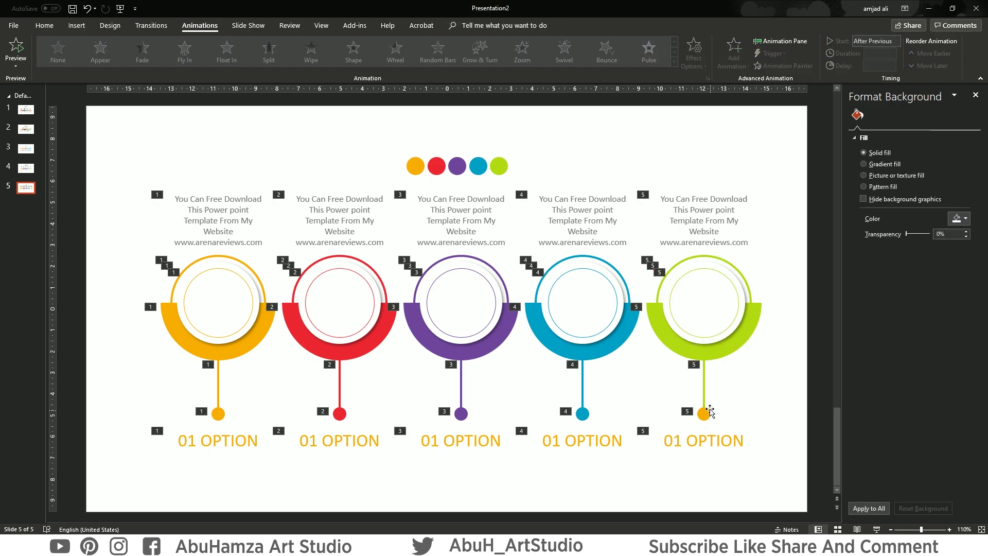
right_click(704, 413)
Fill the fifth circle's bottom dot green and clear the selection.
left_click(736, 405)
left_click(752, 329)
left_click(393, 485)
Renumber the labels to 02 OPTION in red and 03 OPTION in purple.
double_click(315, 442)
type("02")
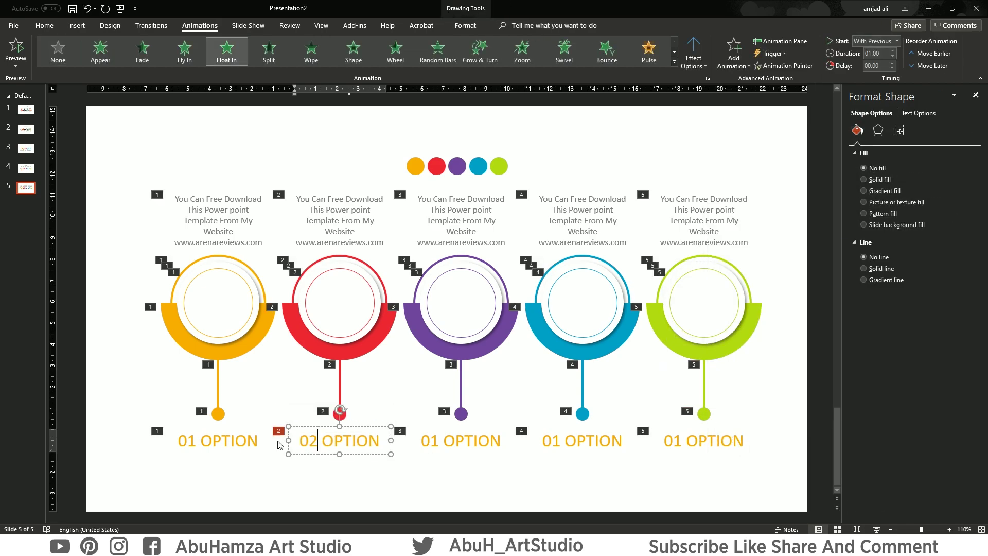
triple_click(330, 442)
left_click(427, 422)
left_click(433, 376)
triple_click(444, 444)
type("03")
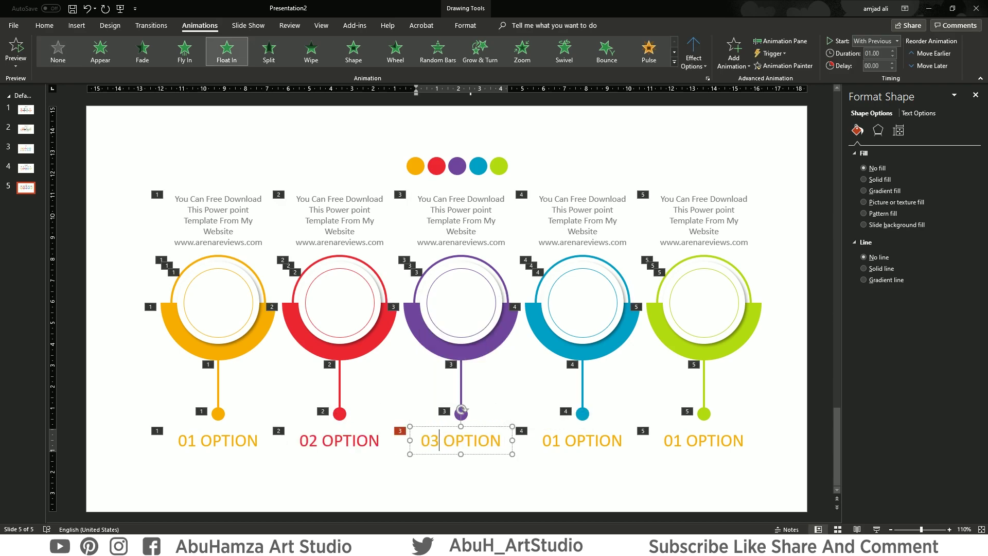
triple_click(453, 441)
left_click(574, 421)
left_click(551, 375)
left_click(564, 441)
Renumber the labels to 04 OPTION in blue and 05 OPTION in green.
double_click(550, 441)
type("04")
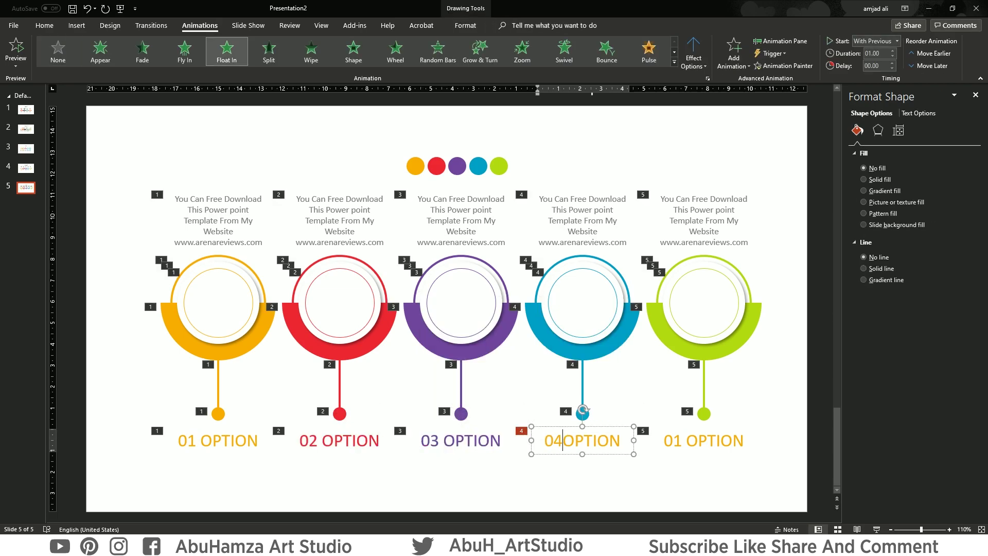
triple_click(581, 441)
left_click(668, 425)
left_click(687, 390)
triple_click(703, 441)
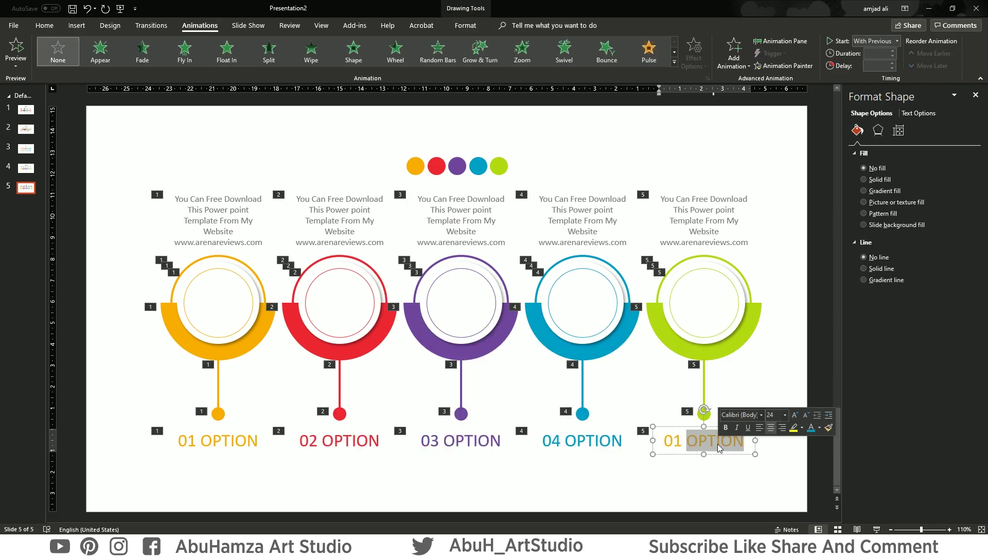
left_click(795, 423)
left_click(815, 387)
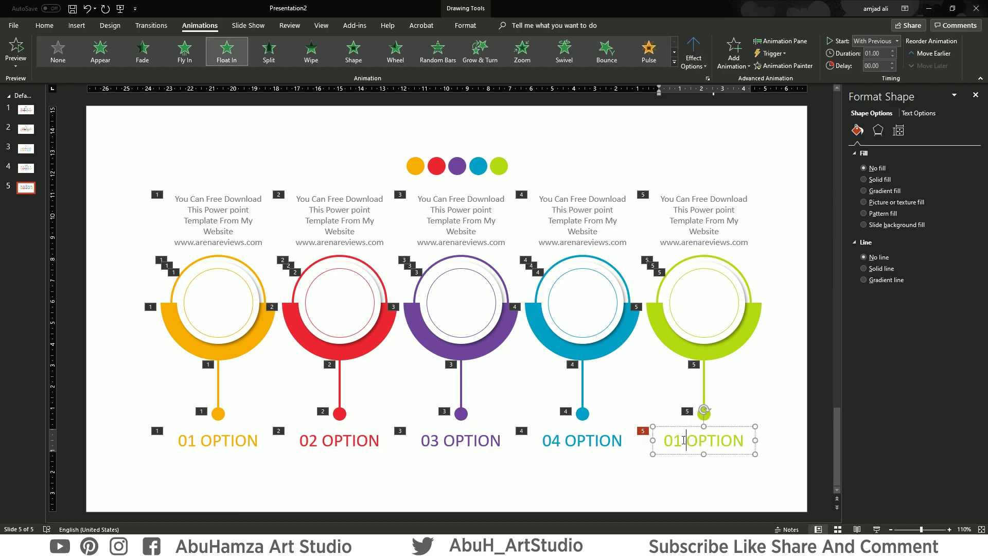
double_click(671, 441)
type("05")
left_click(520, 483)
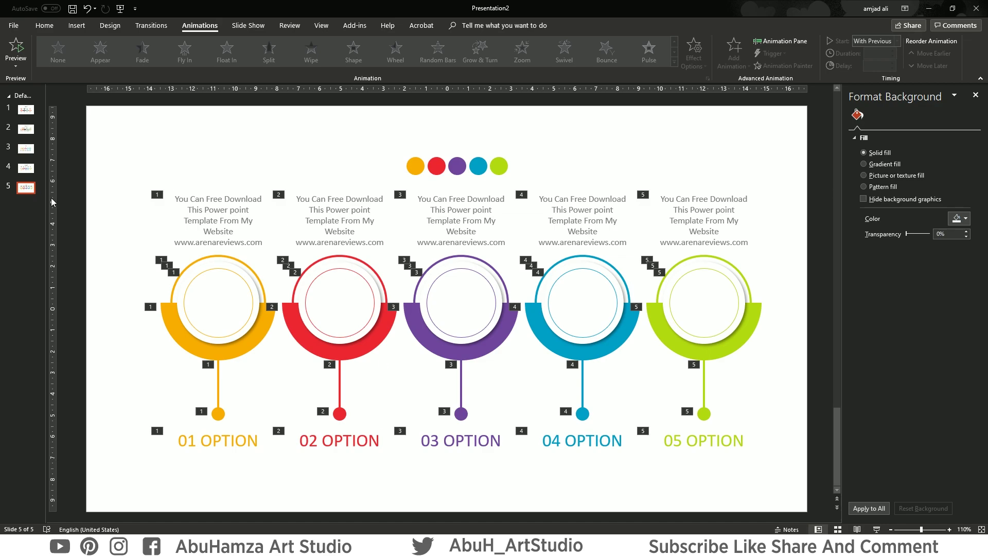
On slide 4, select the people, lightbulb, Venn, target and chart icons.
left_click(25, 168)
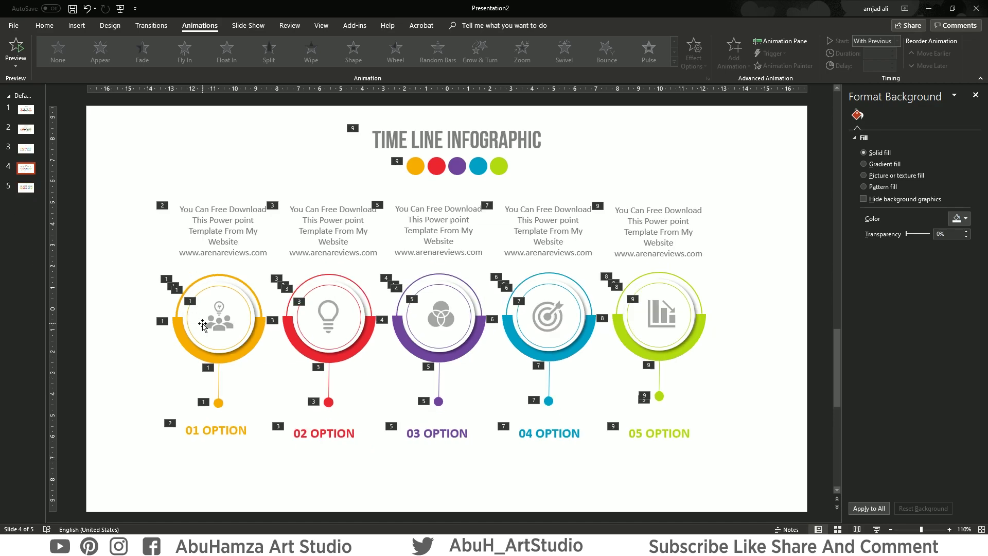
left_click(202, 325)
left_click(341, 318, "shift")
left_click(426, 318, "shift")
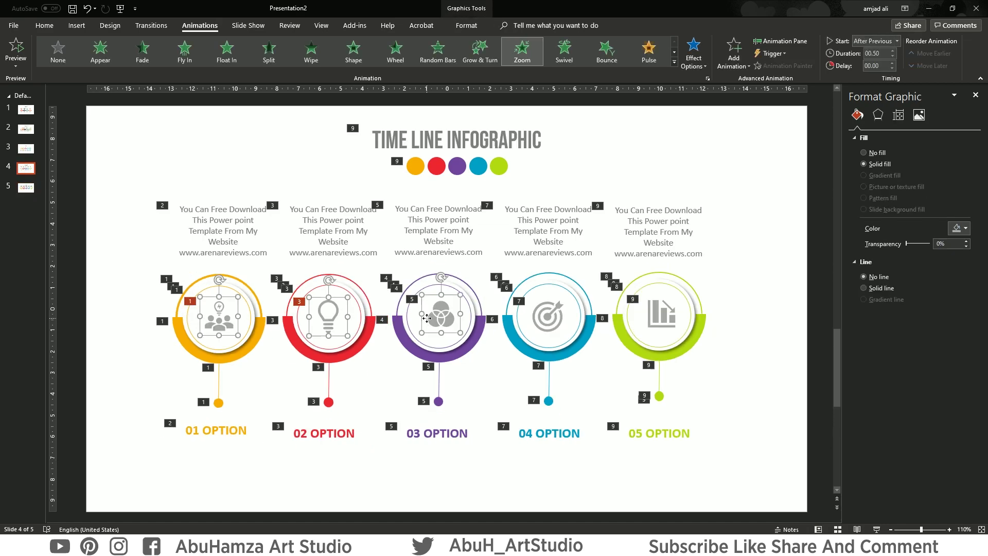
left_click(561, 318, "shift")
left_click(666, 314, "shift")
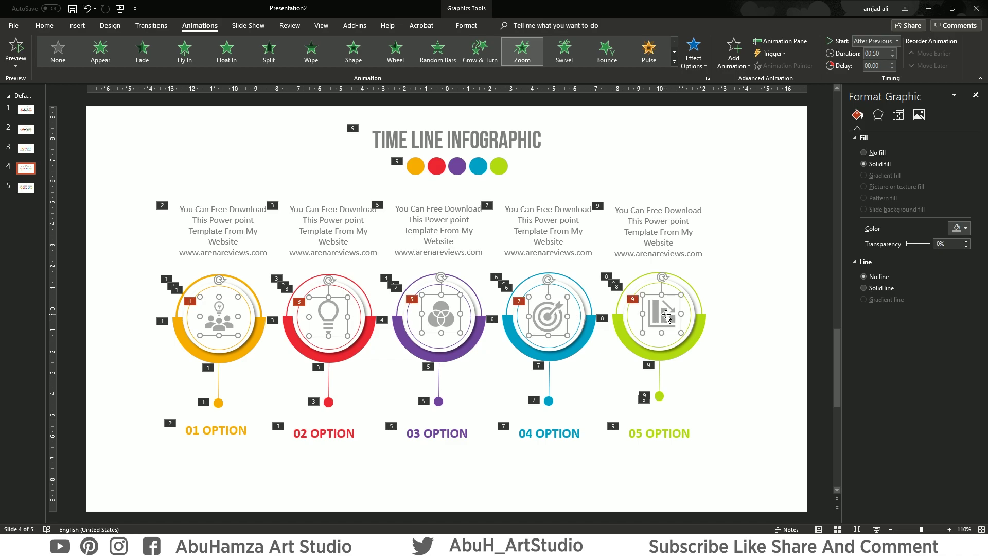
Paste the five copied icons onto slide 5 with Ctrl+V.
left_click(26, 188)
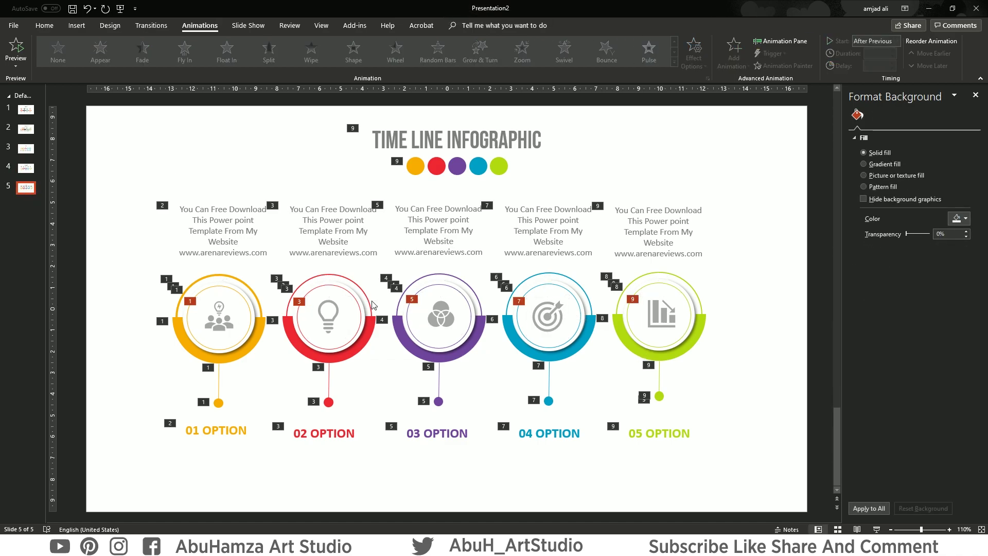
left_click(222, 283)
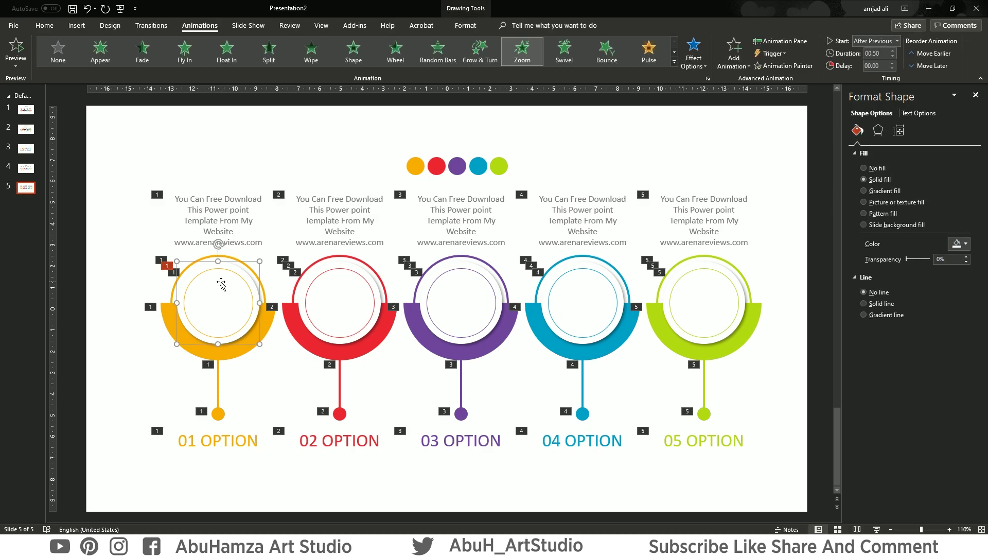
key("ctrl+v")
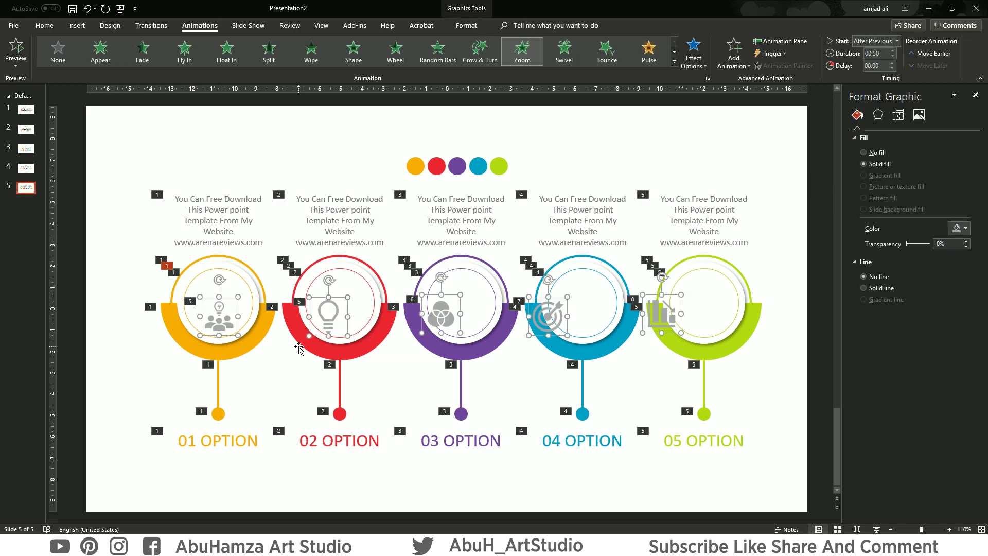
Move the icons into the circles, centring the lightbulb, Venn, target and chart in their badges.
left_click_drag(225, 329, 226, 311)
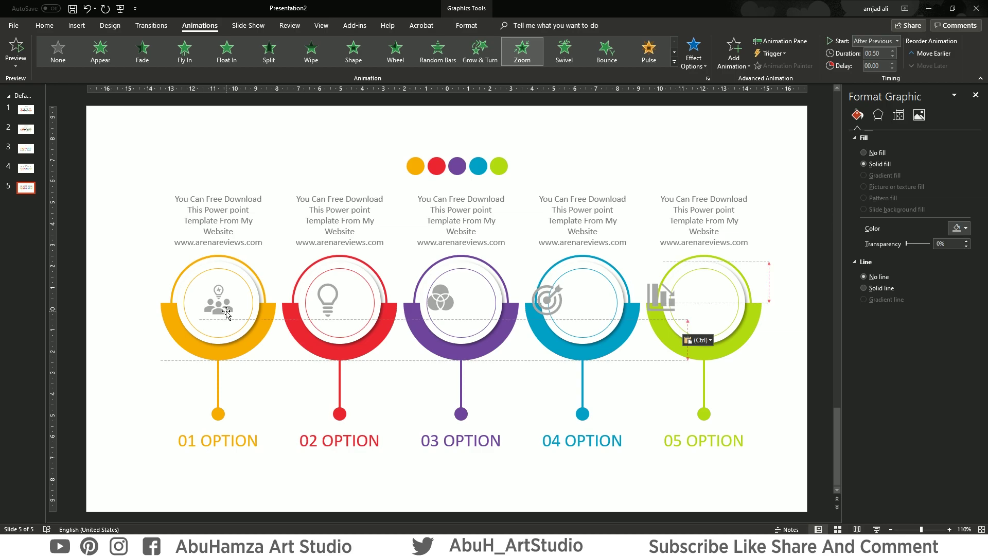
left_click(328, 165)
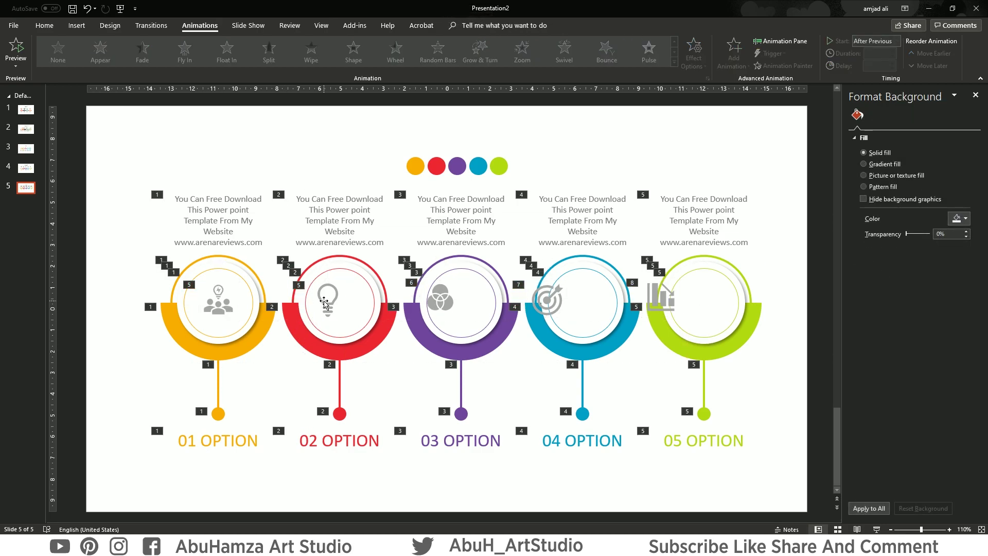
left_click_drag(324, 302, 339, 306)
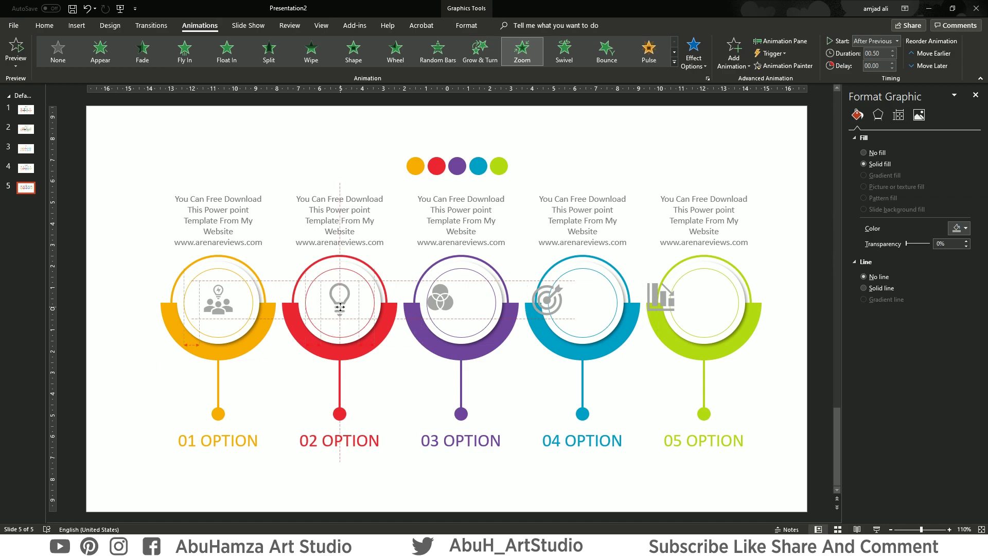
left_click_drag(341, 309, 341, 308)
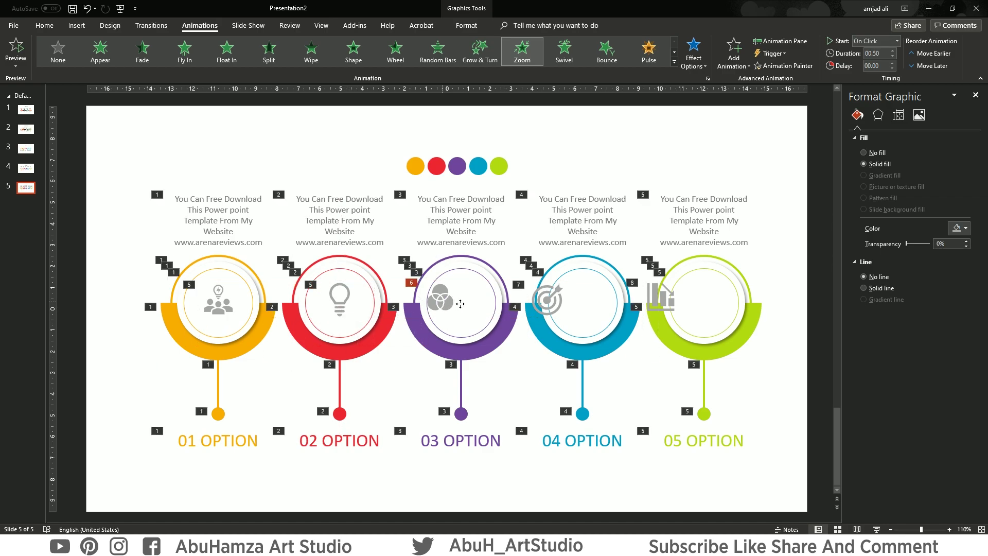
left_click_drag(444, 299, 465, 305)
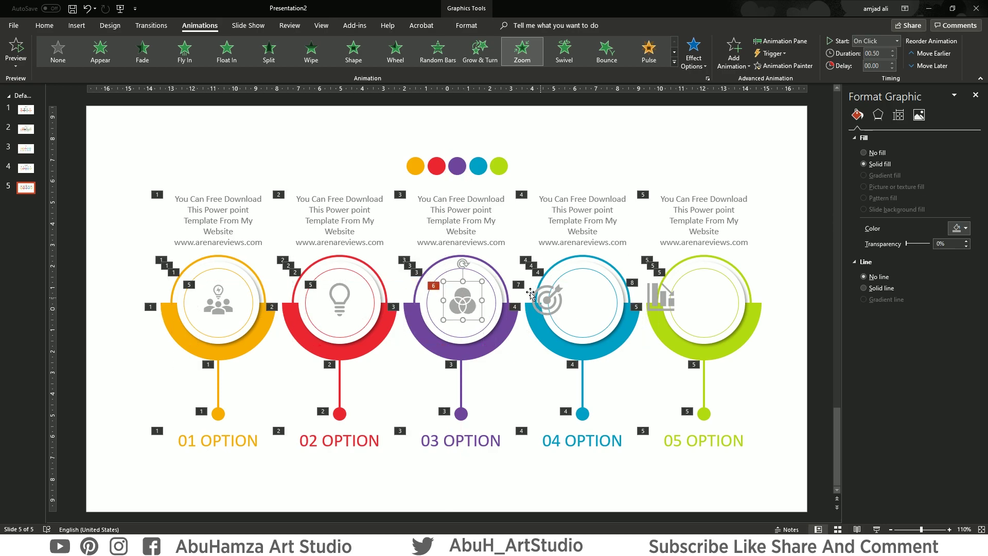
left_click_drag(547, 302, 584, 305)
left_click_drag(660, 296, 706, 300)
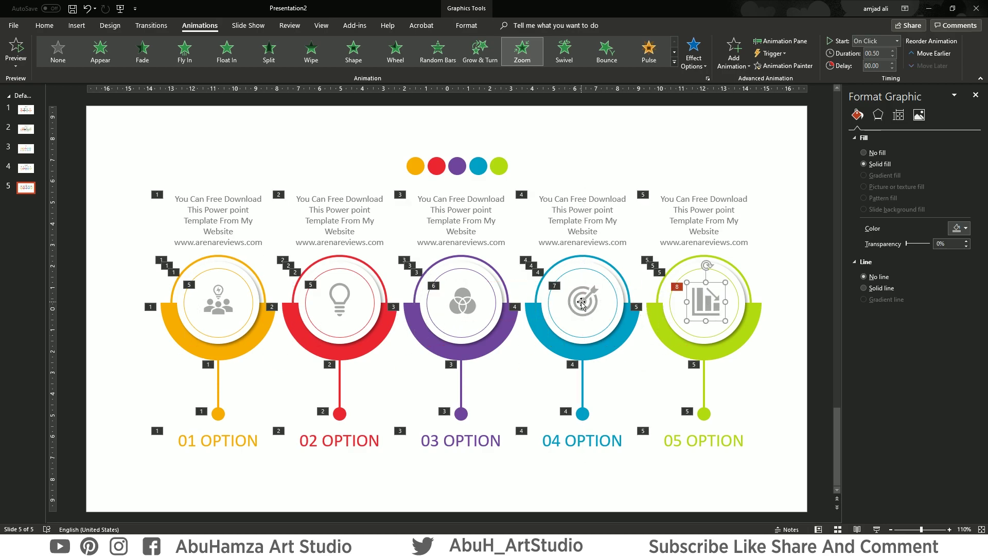
Select all five icons and align them level with each other using Align.
left_click(216, 303, "shift")
left_click(466, 26)
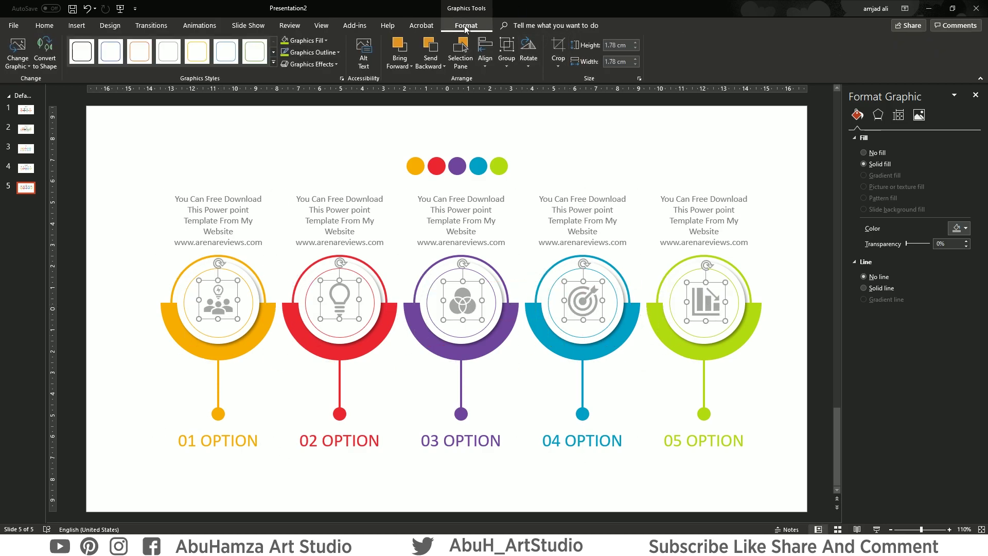
left_click(44, 25)
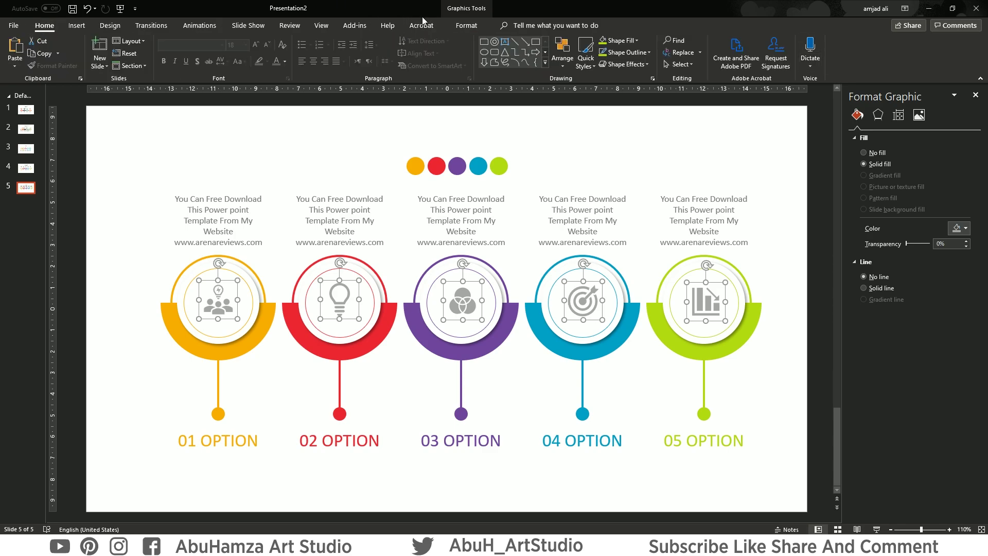
left_click(469, 27)
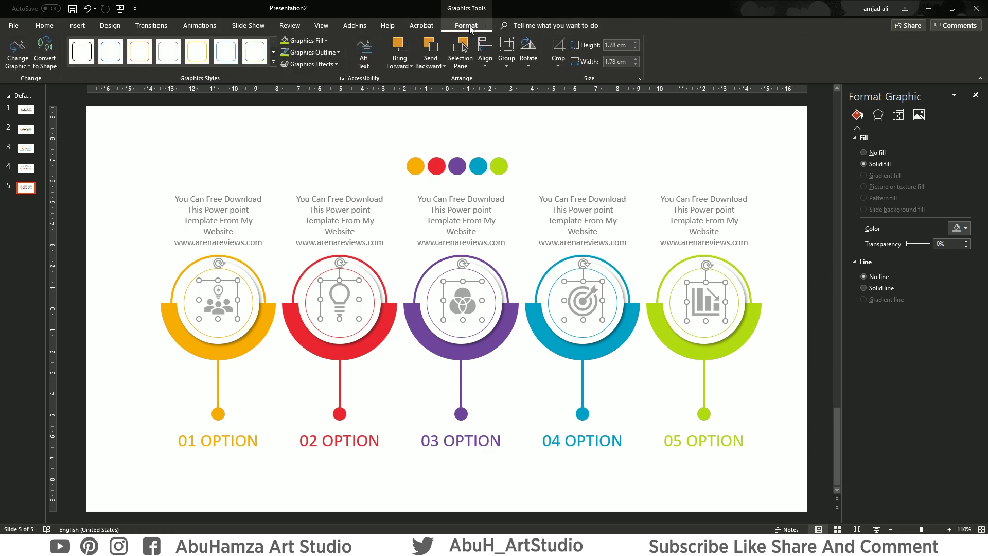
left_click(486, 52)
left_click(507, 133)
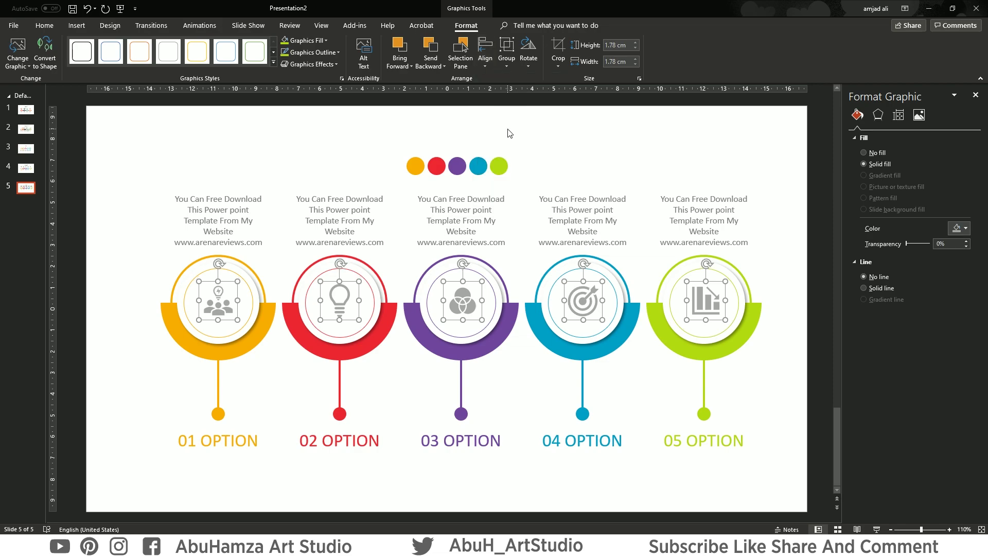
left_click(332, 156)
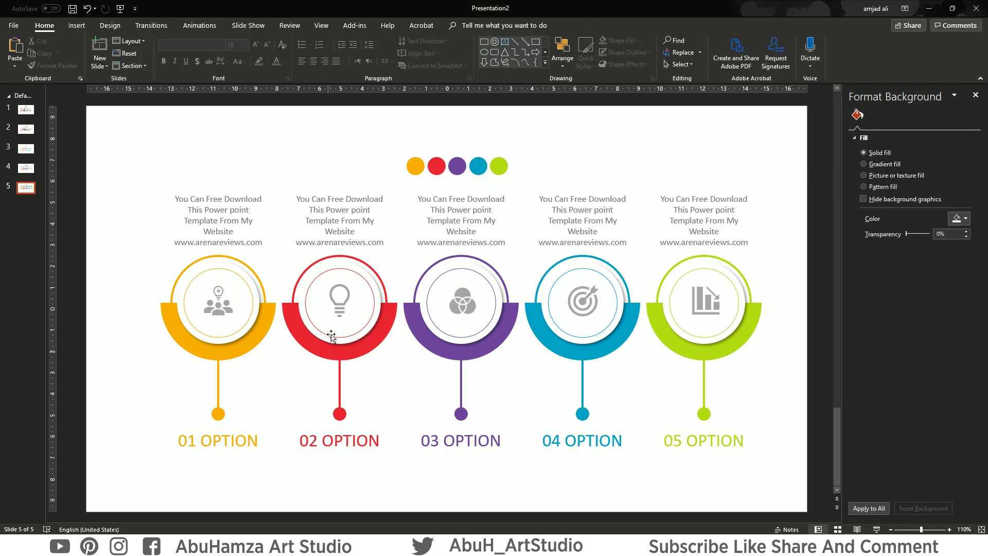
left_click(218, 313)
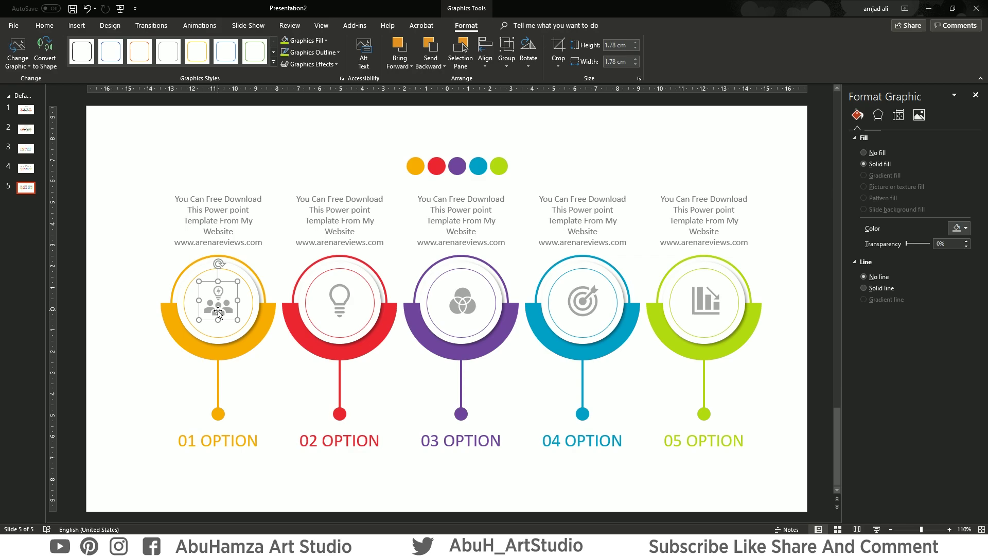
Preview slide 4's animations as a reference, then return to slide 5.
left_click(25, 170)
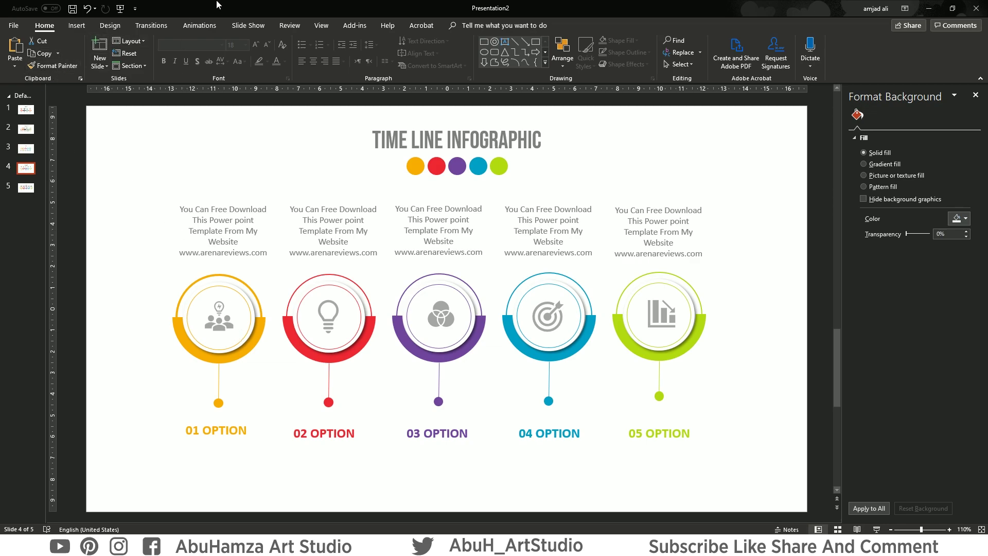
left_click(196, 28)
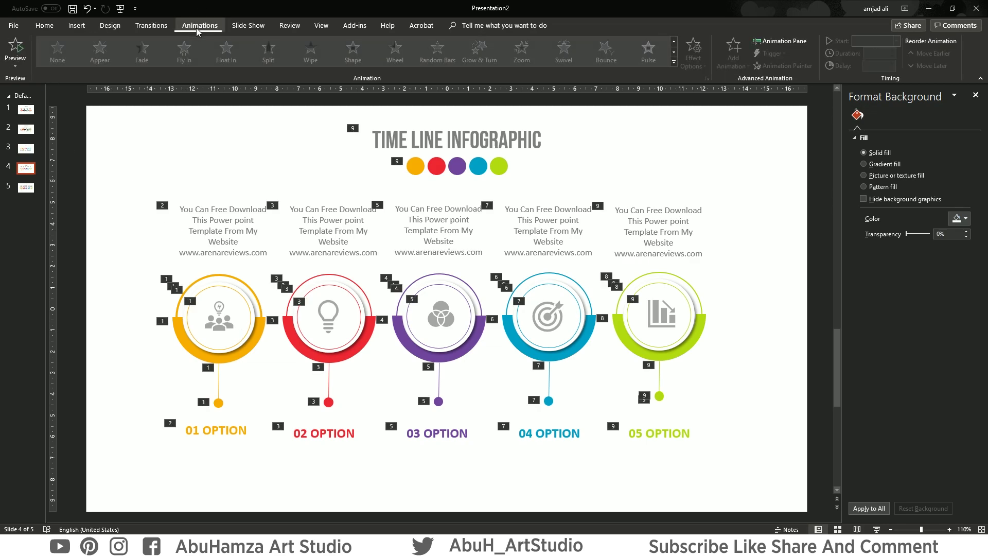
left_click(21, 51)
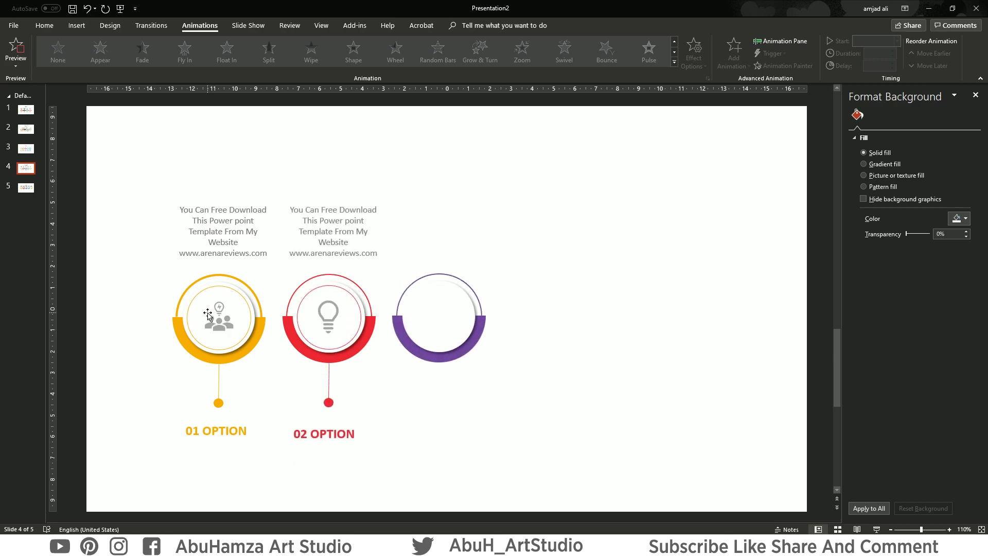
left_click(180, 218)
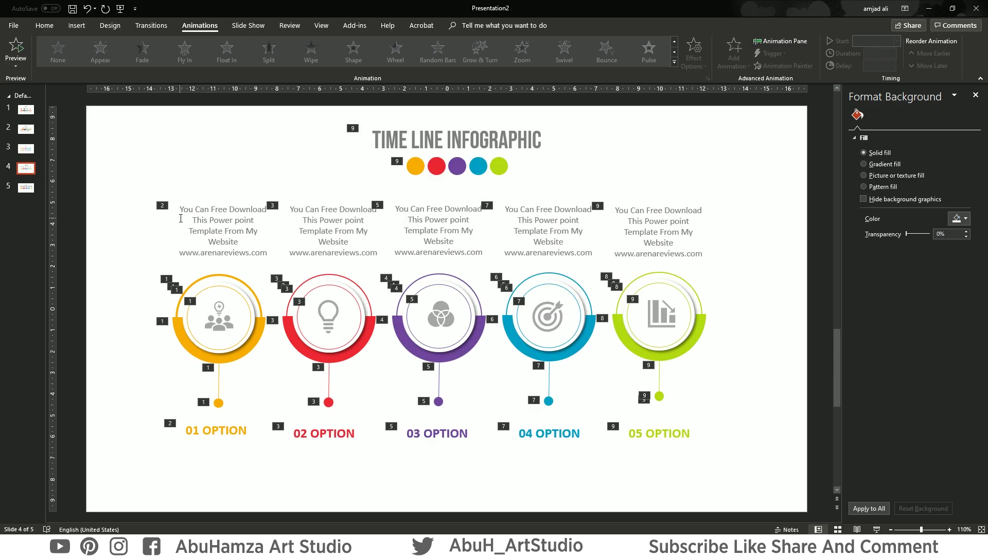
left_click(26, 187)
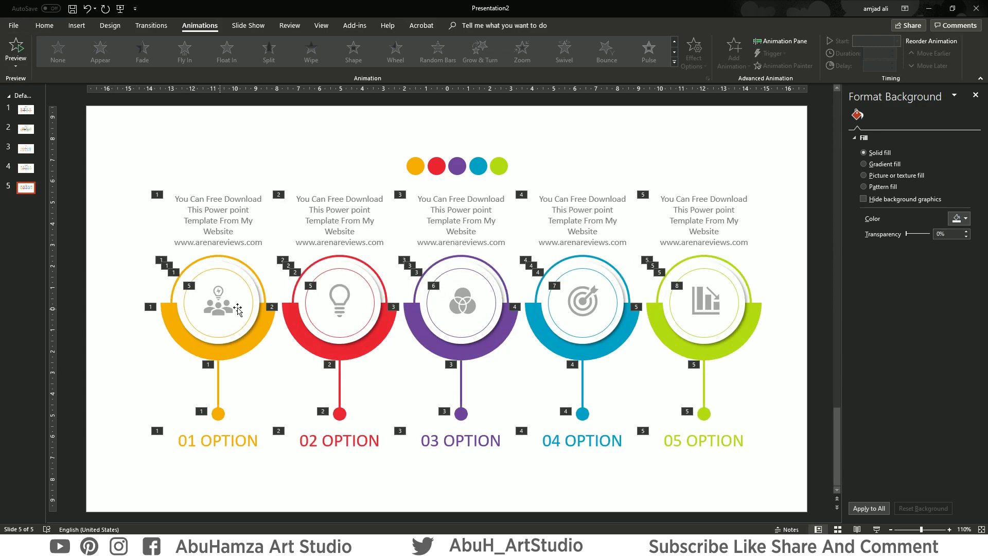
Give the people, lightbulb, Venn, target and chart icons a Zoom entrance animation.
left_click(219, 309)
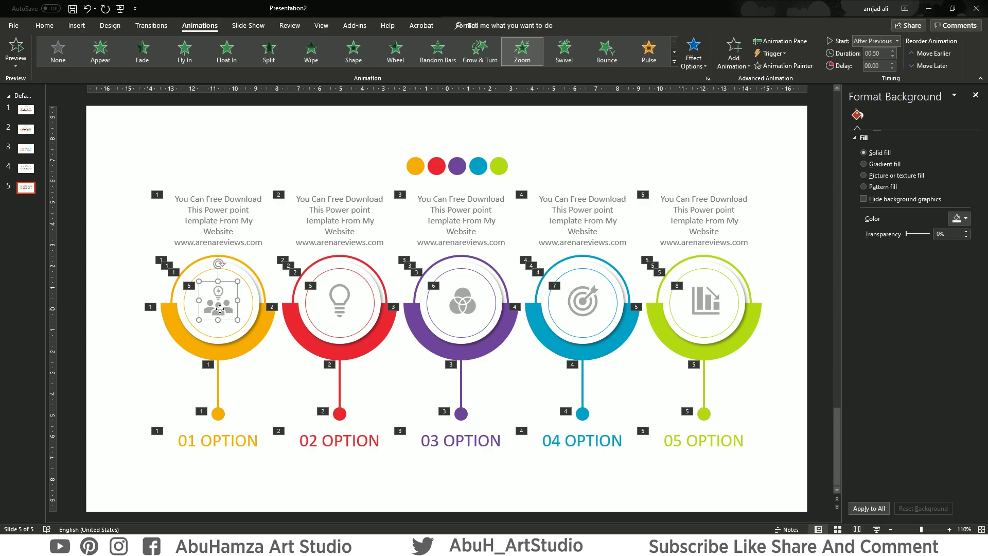
left_click(528, 53)
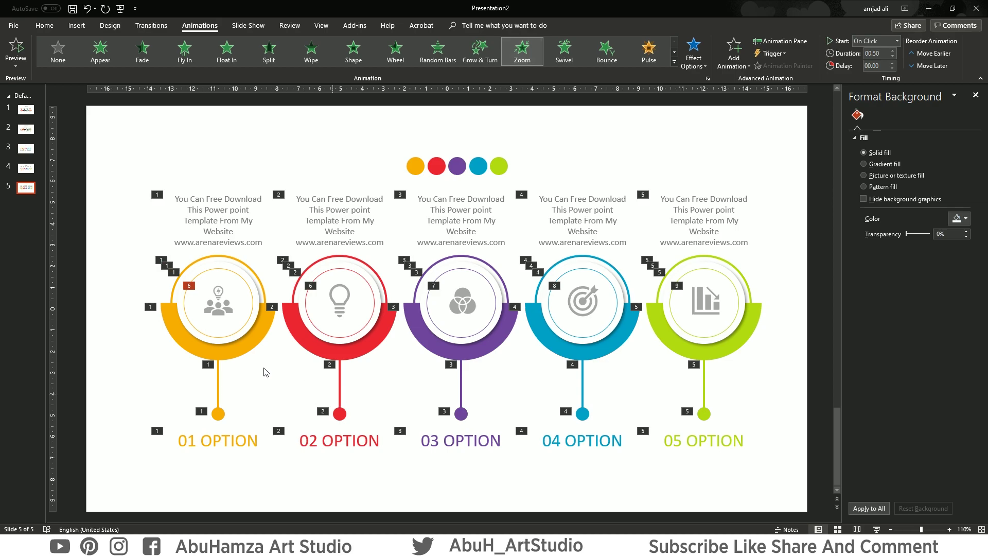
left_click(347, 301)
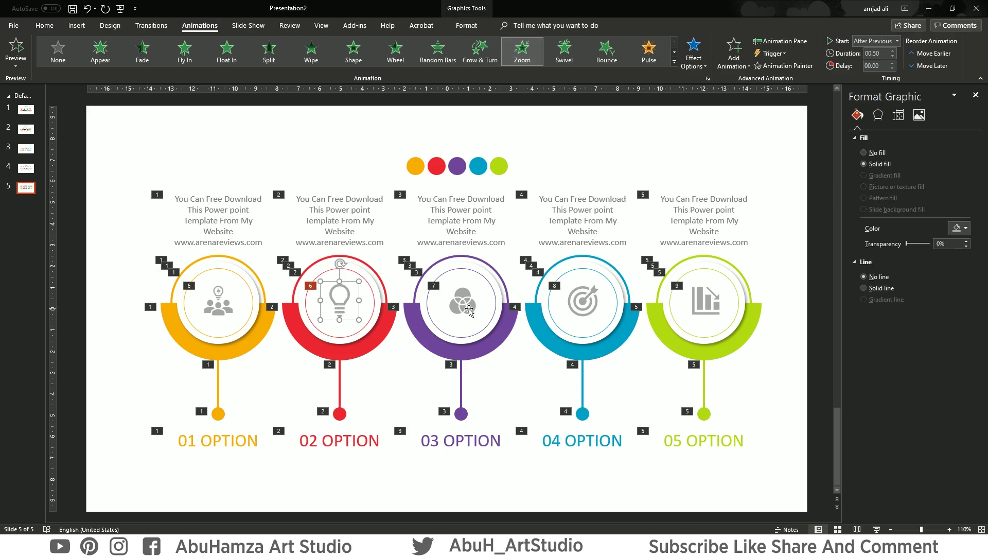
left_click(470, 309, "shift")
left_click(578, 310, "shift")
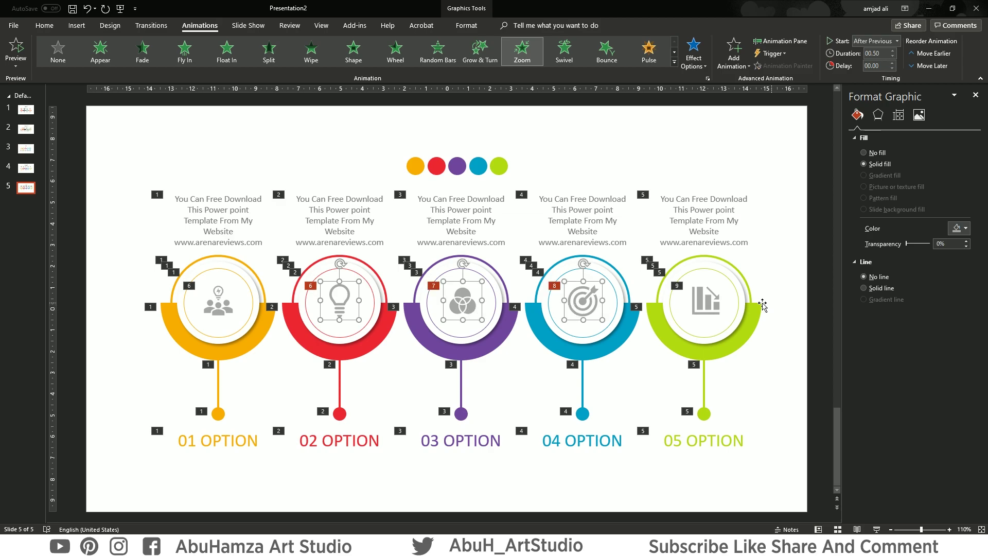
left_click(714, 304, "shift")
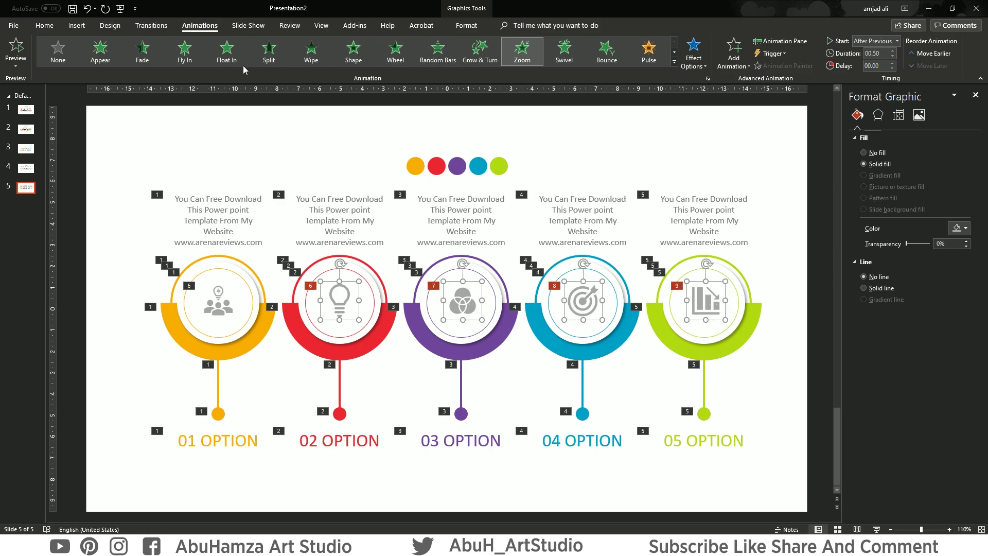
left_click(518, 56)
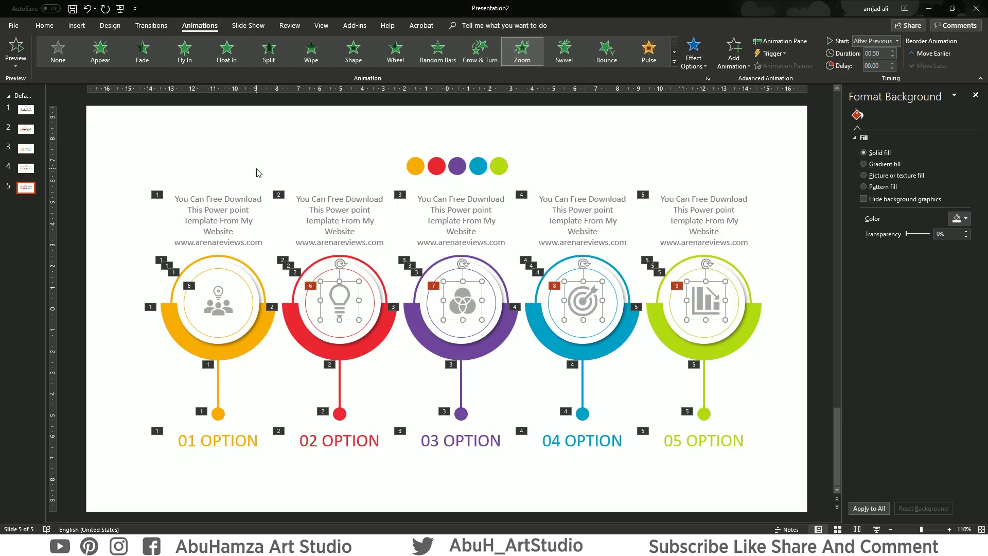
left_click(266, 151)
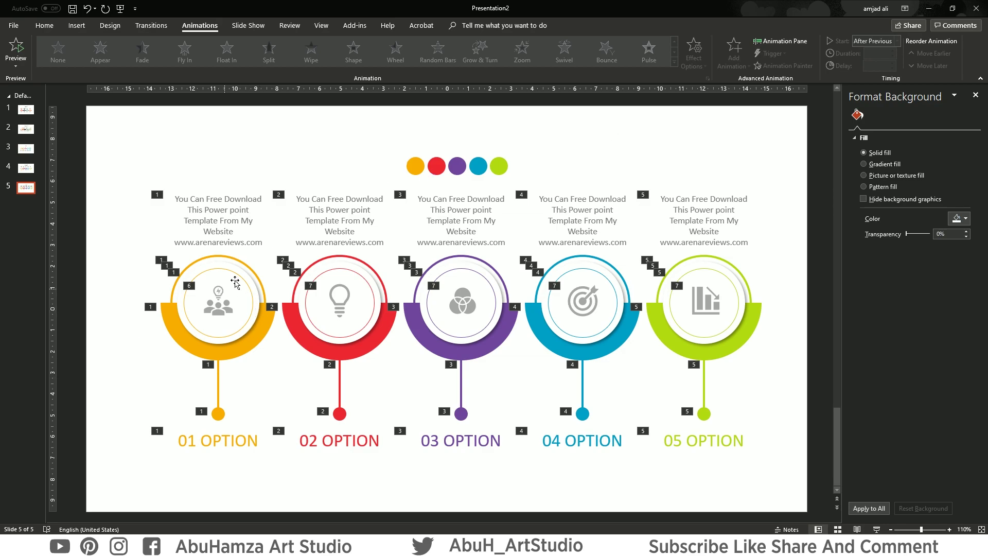
left_click(216, 308)
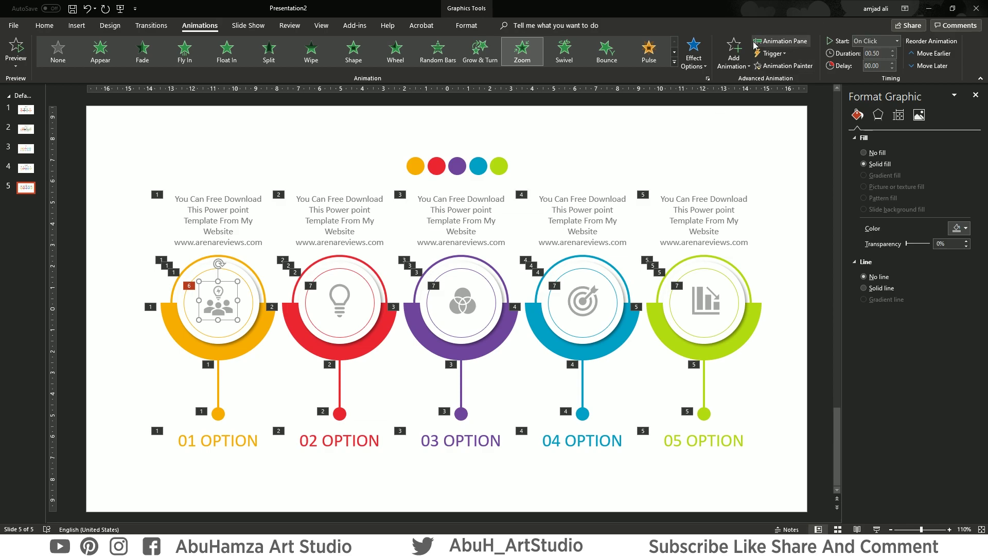
Open the Animation Pane and reselect the people icon in the yellow circle.
left_click(791, 46)
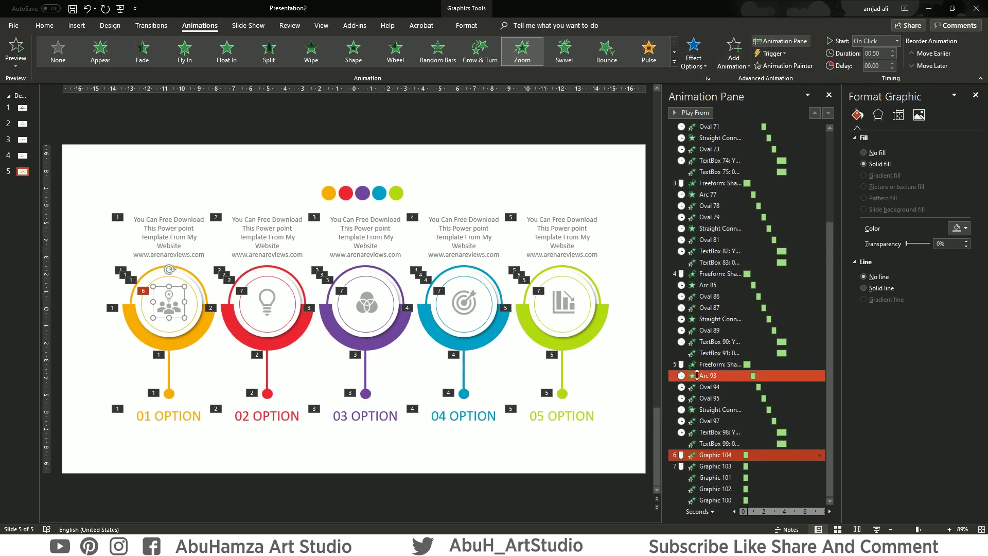
left_click(210, 190)
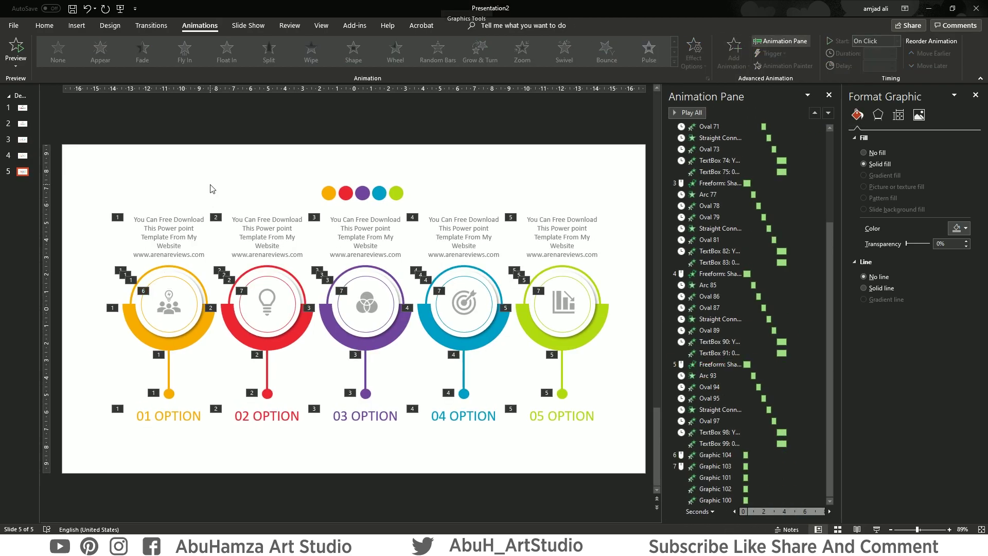
left_click(193, 300)
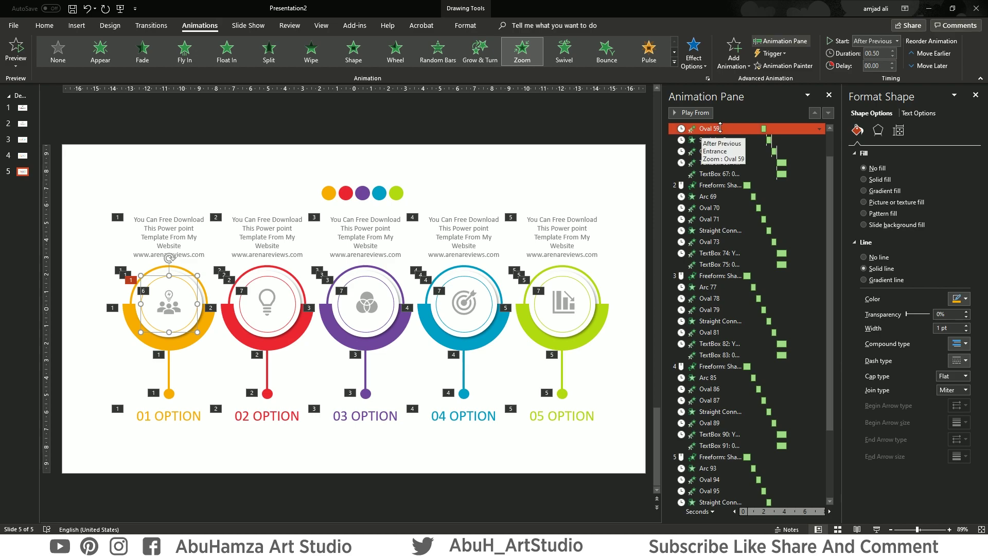
left_click(172, 307)
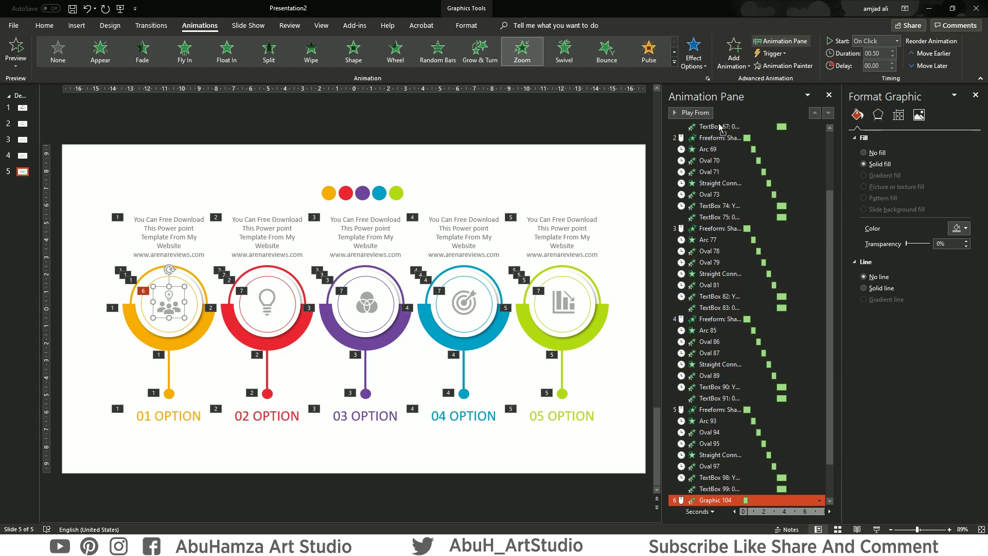
Move the people icon's Zoom after the yellow ring, start After Previous, and preview.
mouse_move(720, 127)
left_mouse_down()
mouse_move(719, 115)
mouse_move(723, 170)
left_mouse_up()
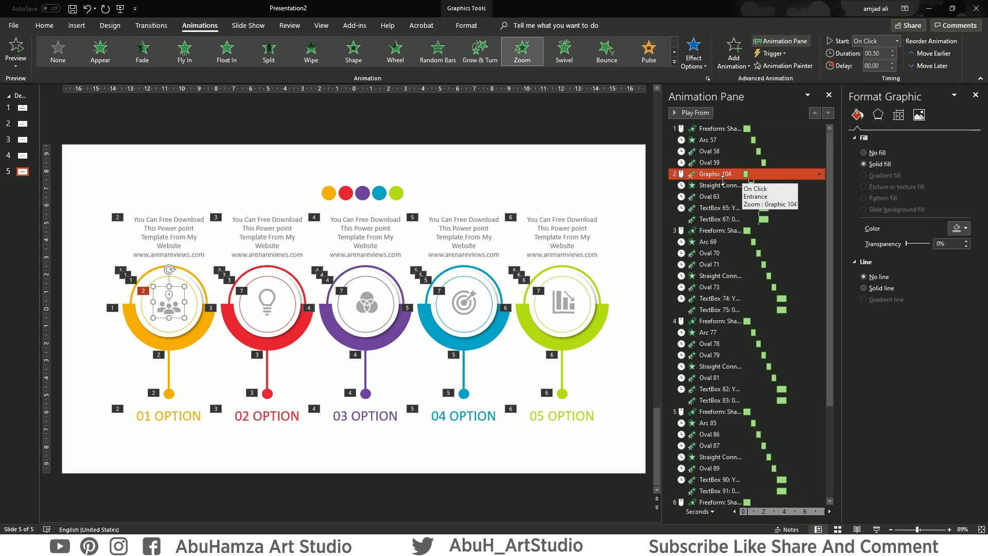
left_click(897, 41)
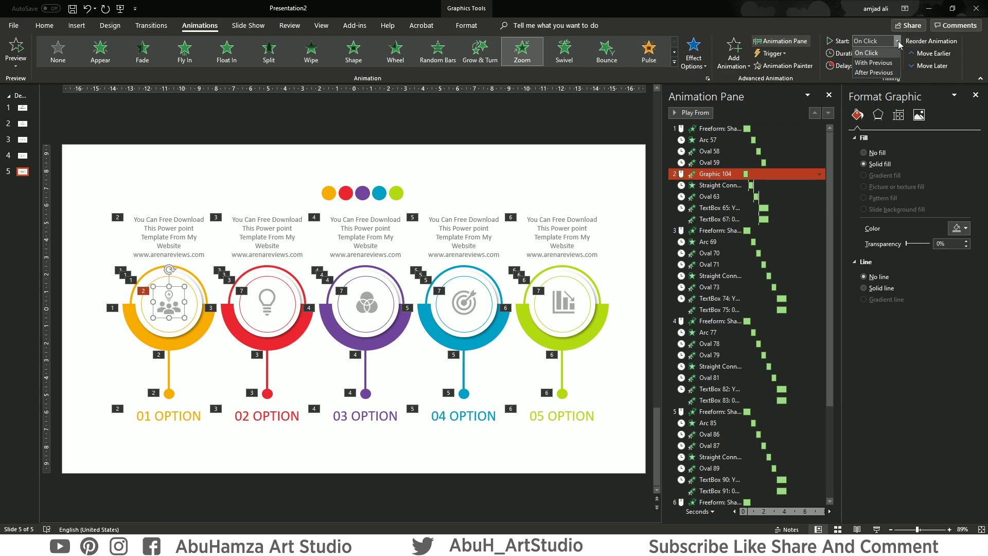
left_click(885, 72)
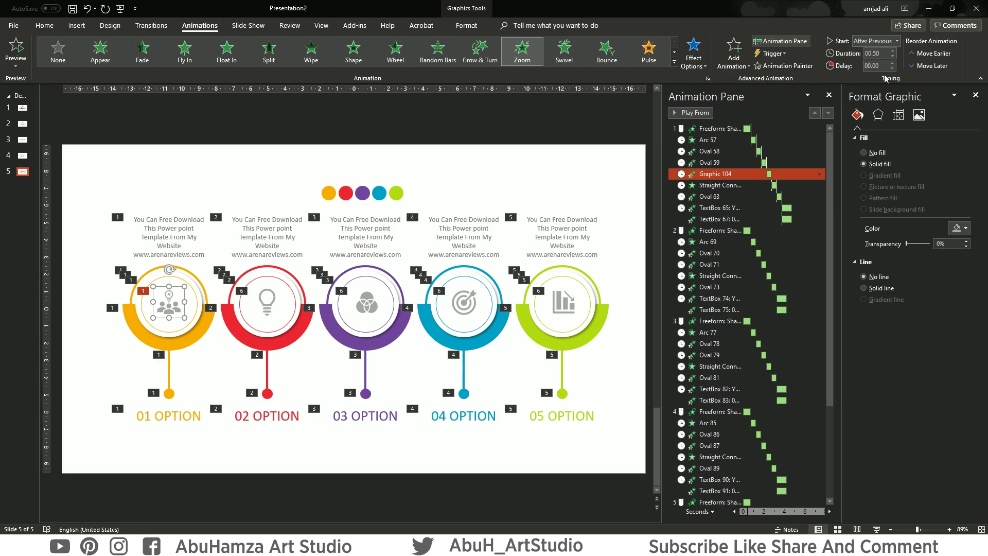
left_click(20, 56)
Slot the lightbulb's Zoom into the second circle's build, starting With Previous.
left_click(267, 304)
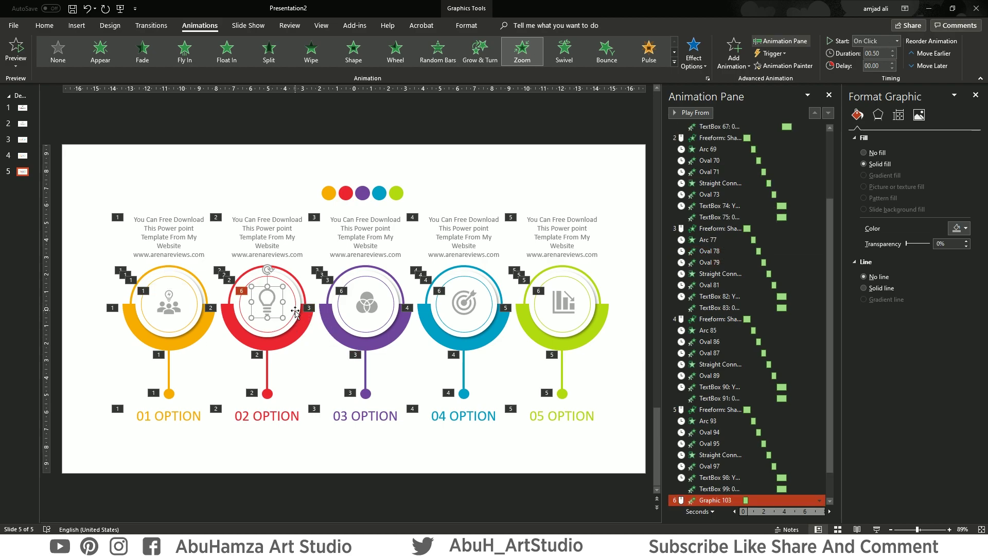
left_click_drag(715, 499, 720, 178)
left_click(896, 41)
left_click(875, 60)
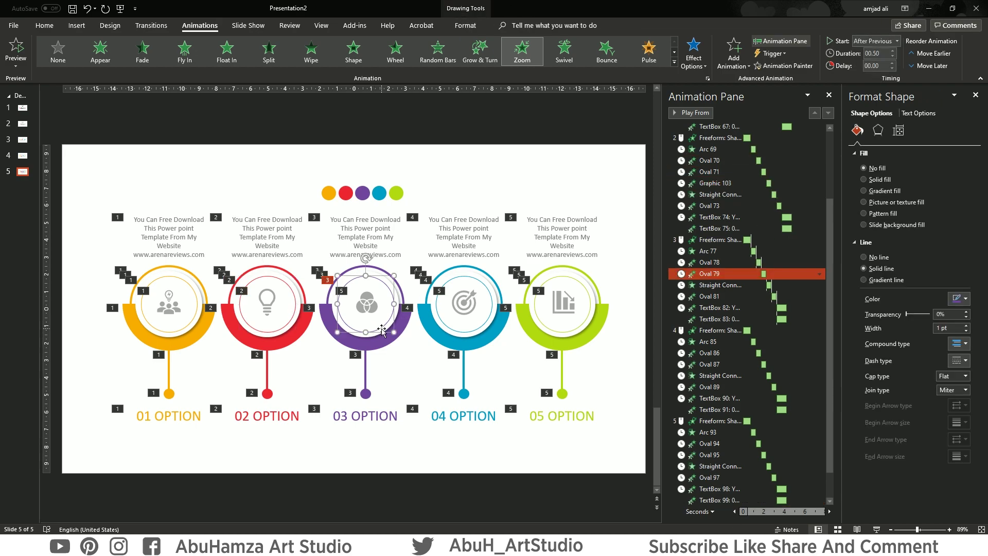
left_click(488, 303)
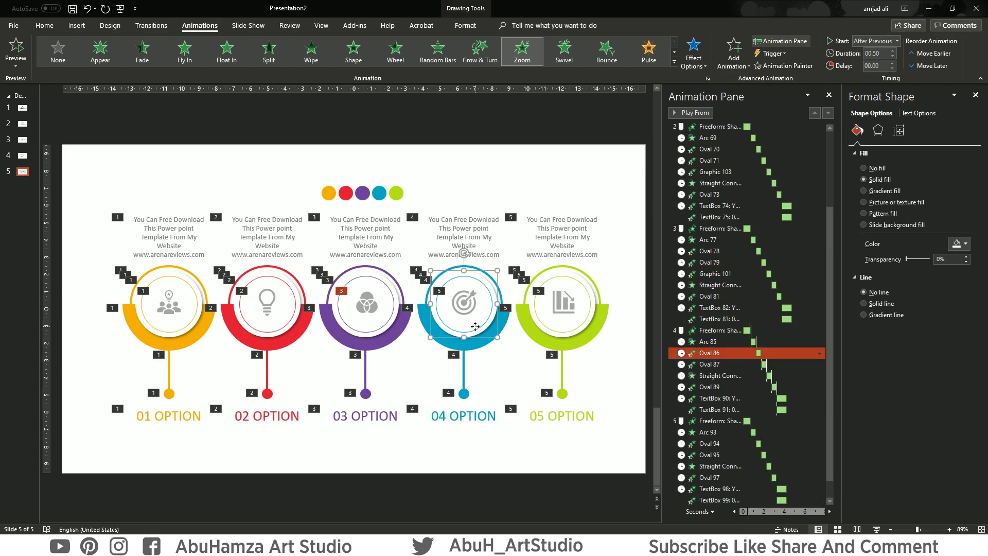
left_click(568, 313)
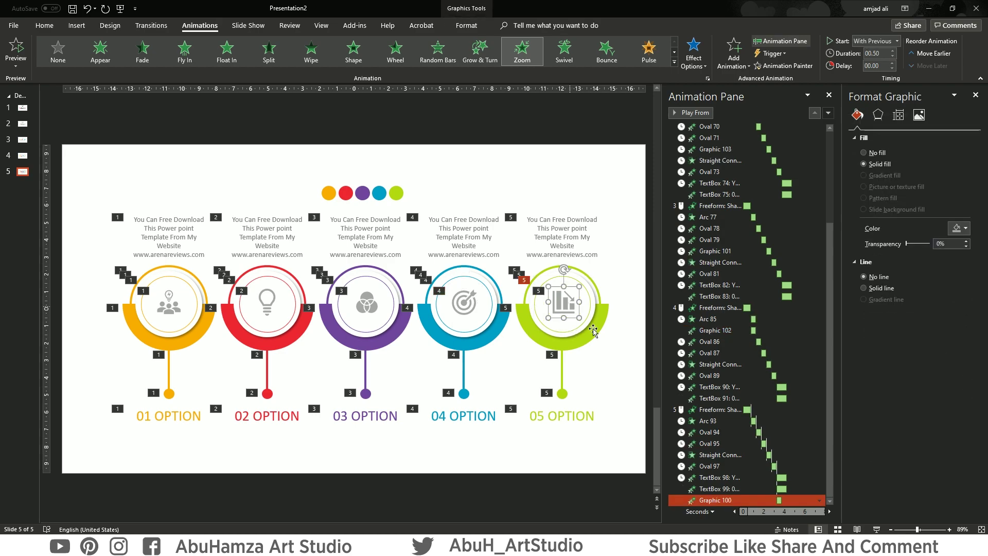
Select all objects on the slide and nudge them downward.
left_click_drag(79, 212, 637, 476)
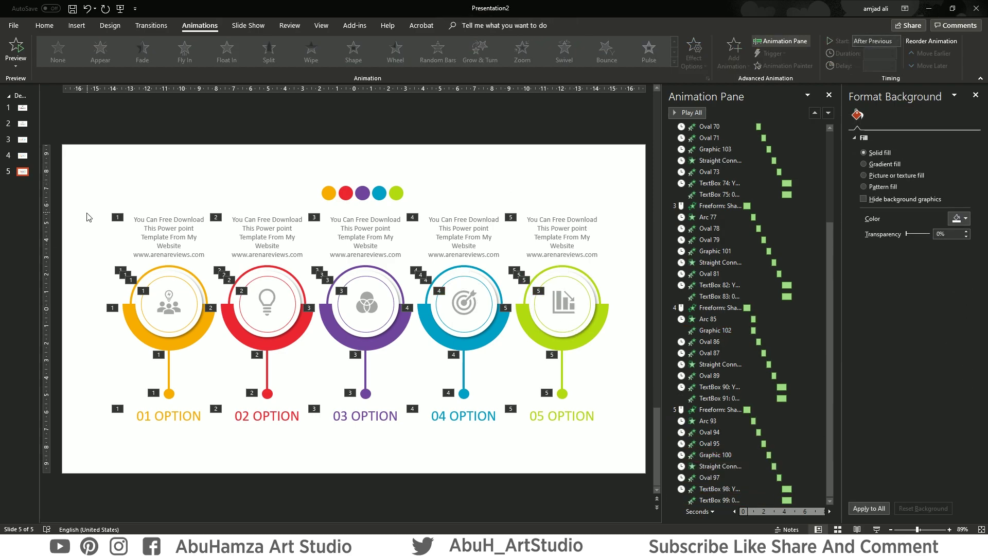
left_click_drag(88, 214, 638, 476)
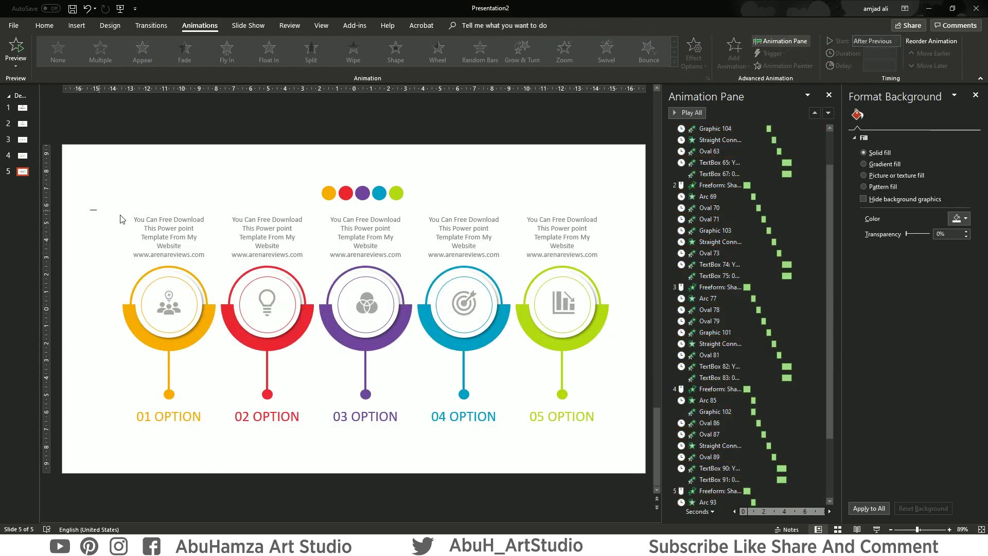
left_click_drag(572, 224, 573, 227)
key("Down")
key("Down")
key("Down")
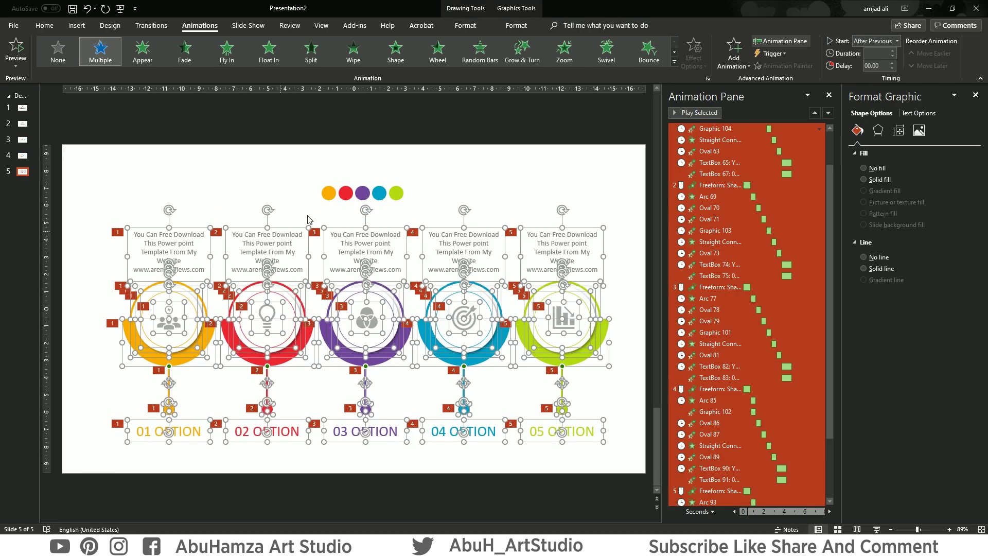
left_click(238, 187)
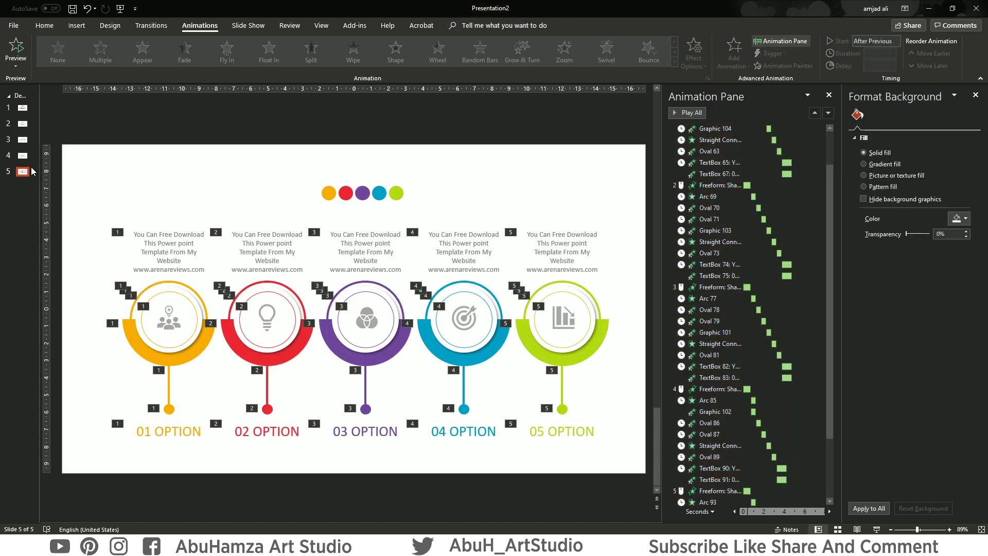
Paste the TIME LINE INFOGRAPHIC title from slide 4 onto slide 5 and place it at the top.
left_click(23, 154)
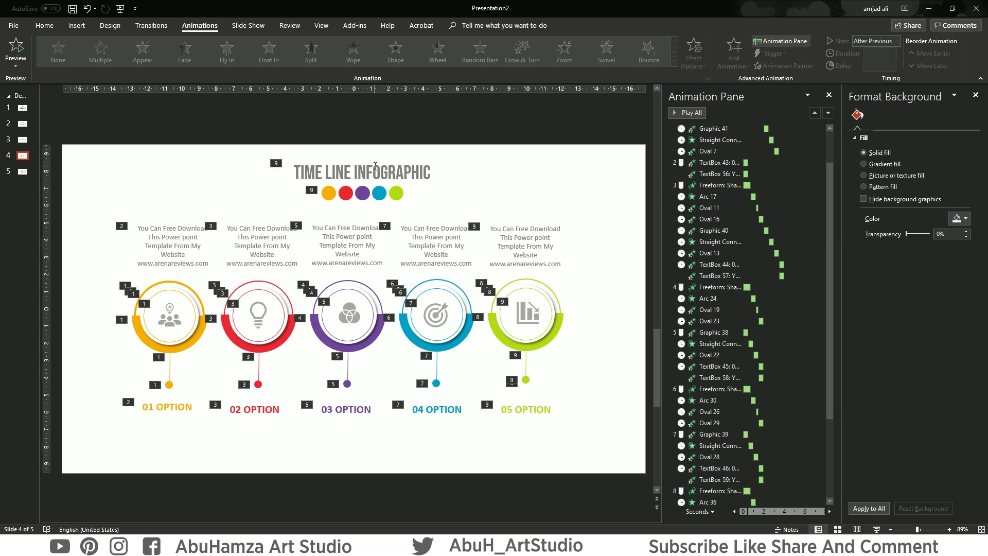
triple_click(375, 167)
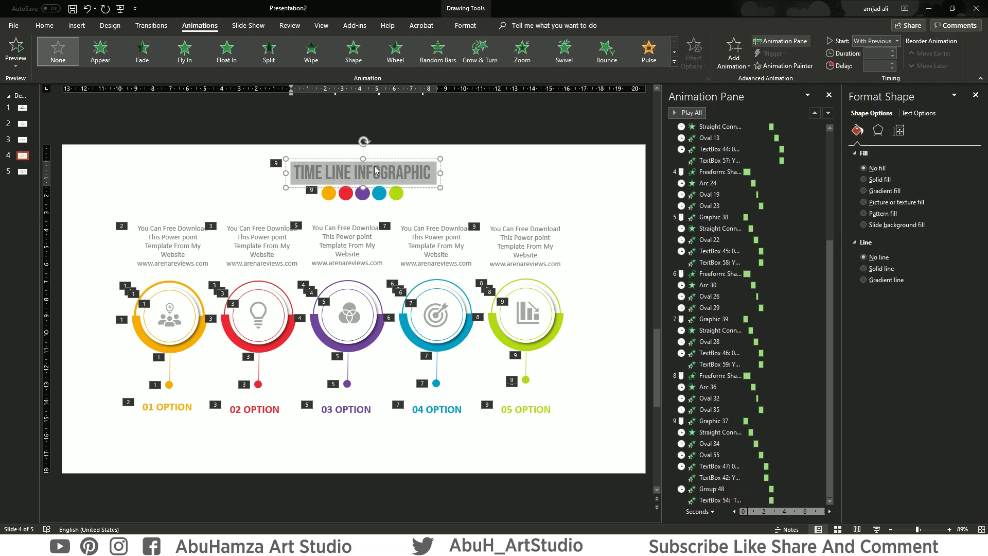
left_click(25, 173)
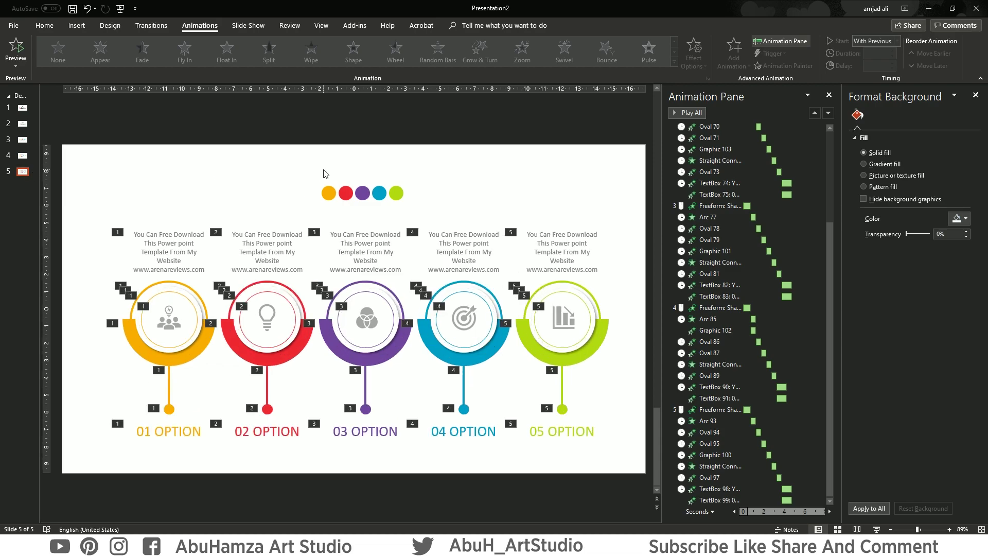
key("ctrl+v")
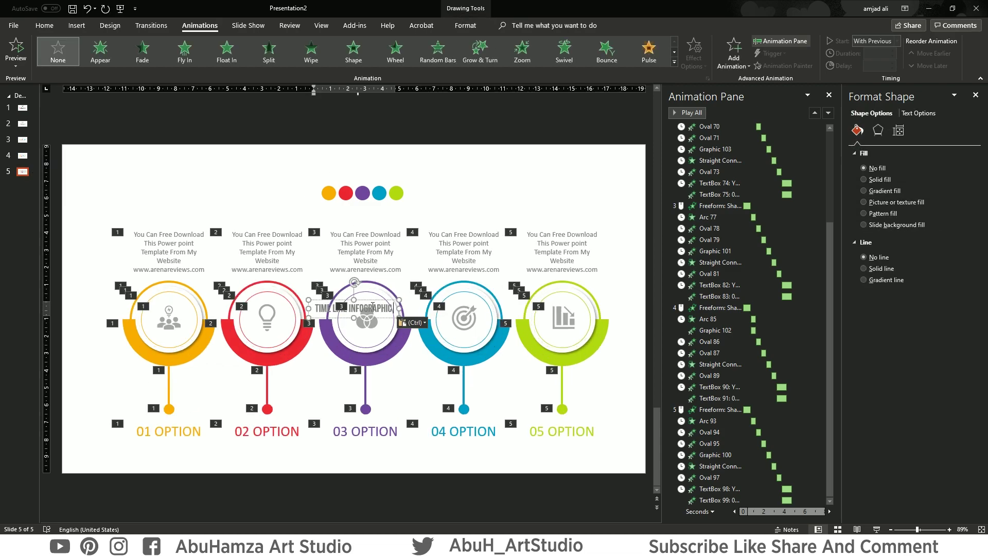
mouse_move(354, 297)
left_mouse_down()
mouse_move(359, 161)
mouse_move(458, 172)
left_mouse_up()
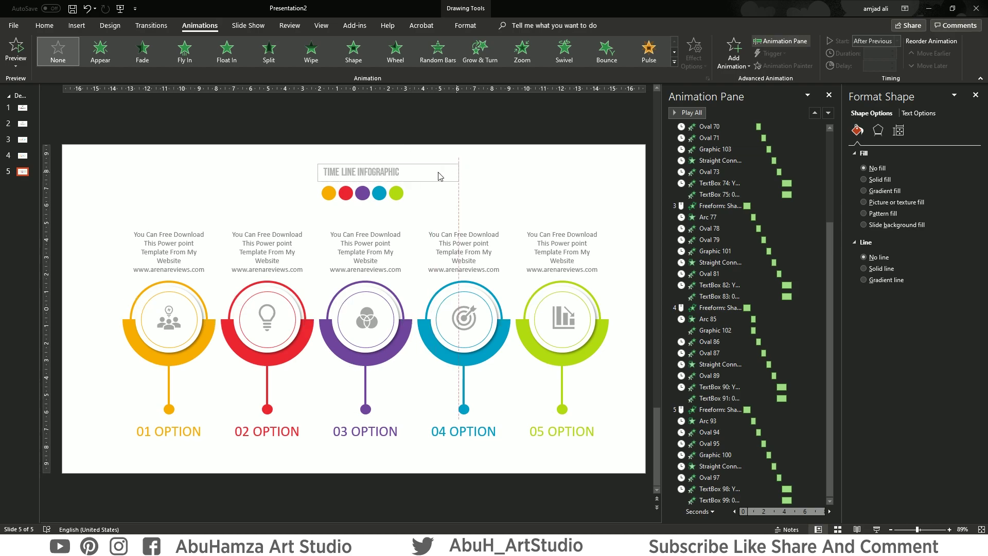
Enlarge the title text to size 28 and reselect the title box.
triple_click(376, 172)
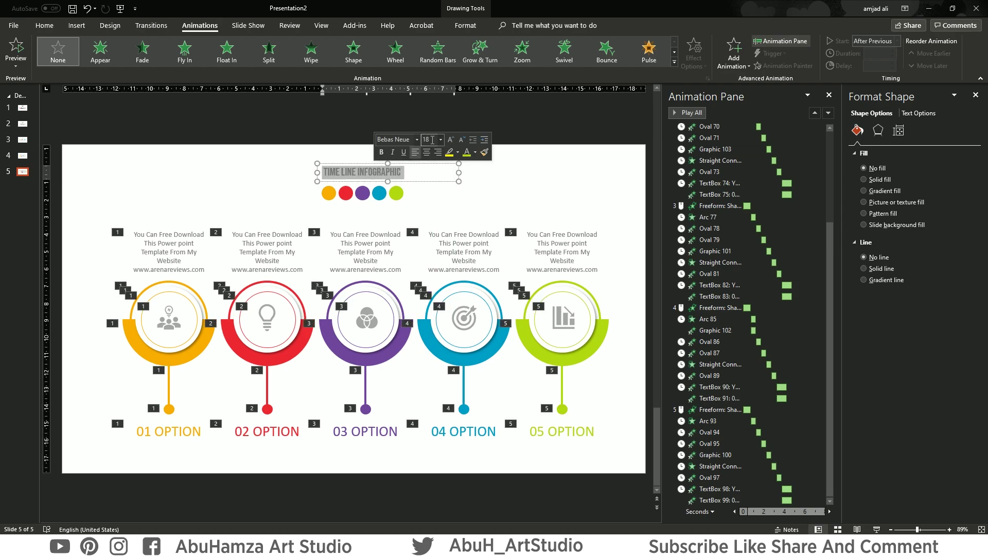
left_click(450, 140)
left_click(450, 140)
left_click(450, 140)
left_click(450, 140)
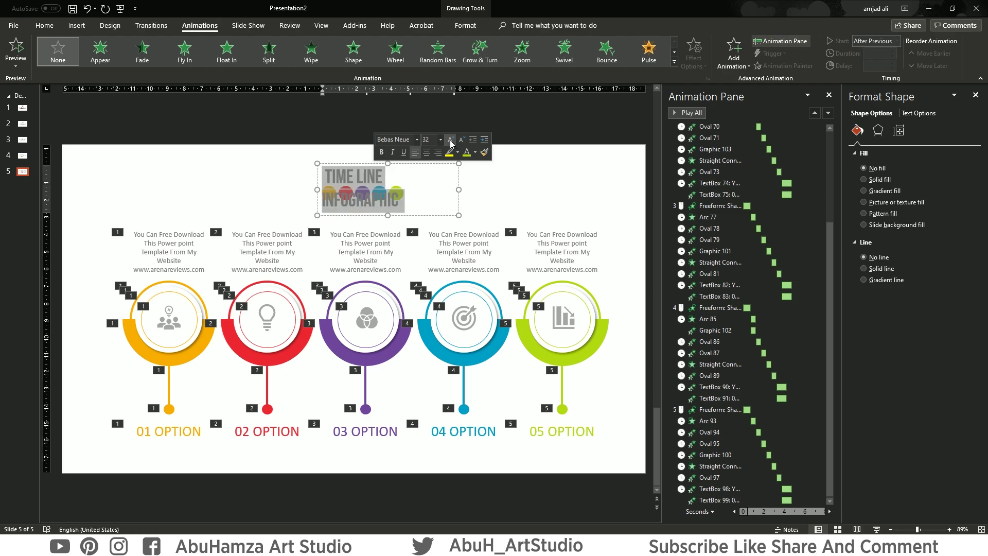
left_click(461, 140)
left_click(499, 187)
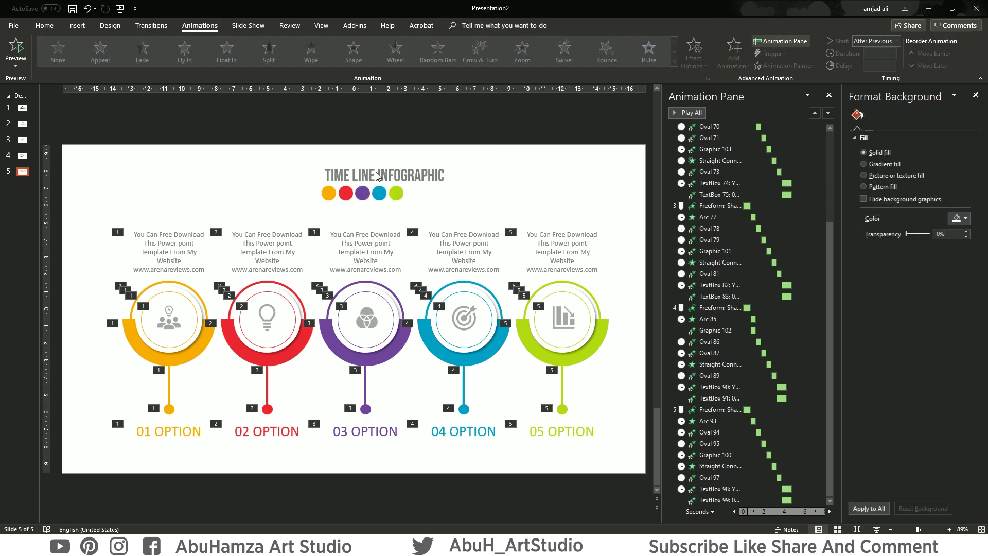
left_click(381, 175)
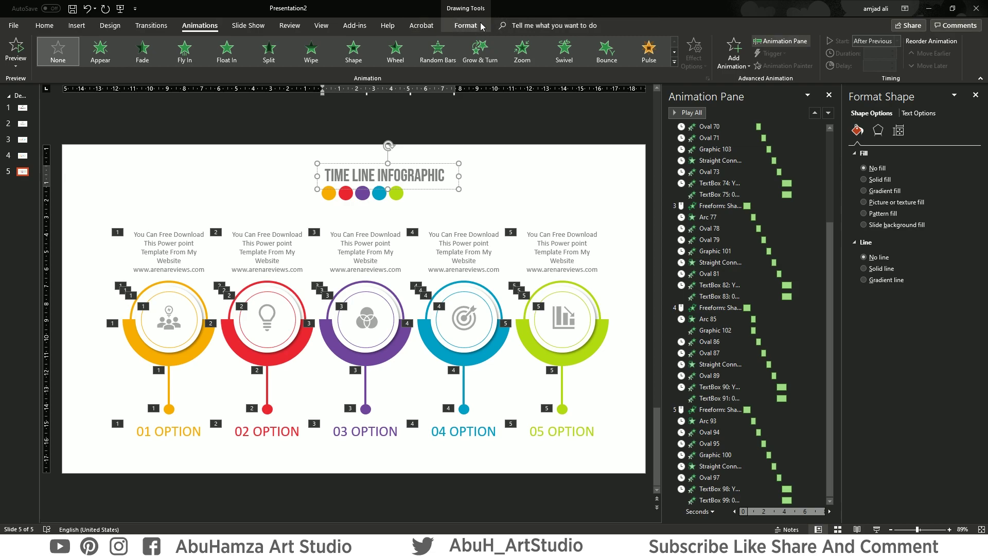
Centre the TIME LINE INFOGRAPHIC title horizontally on the slide with Align Center.
left_click(470, 25)
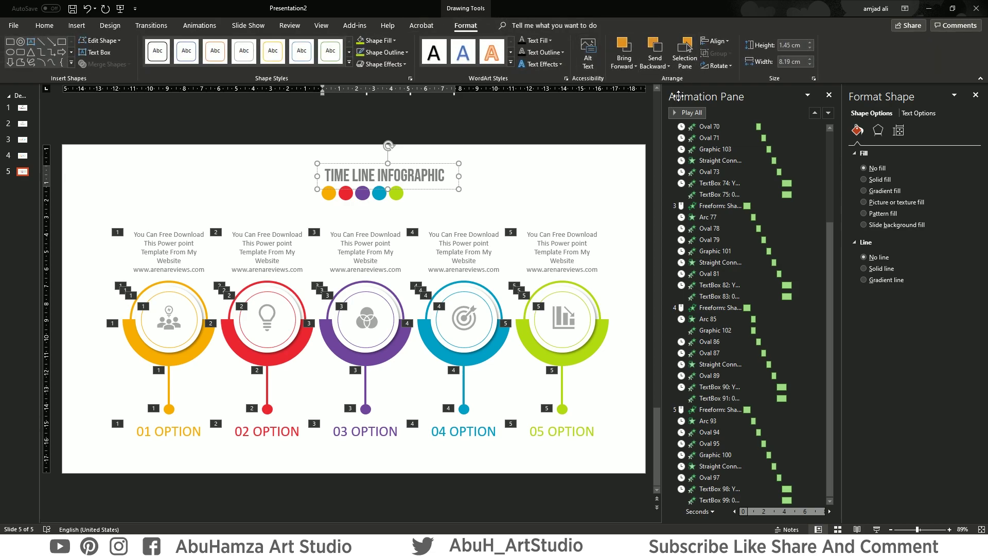
left_click(729, 43)
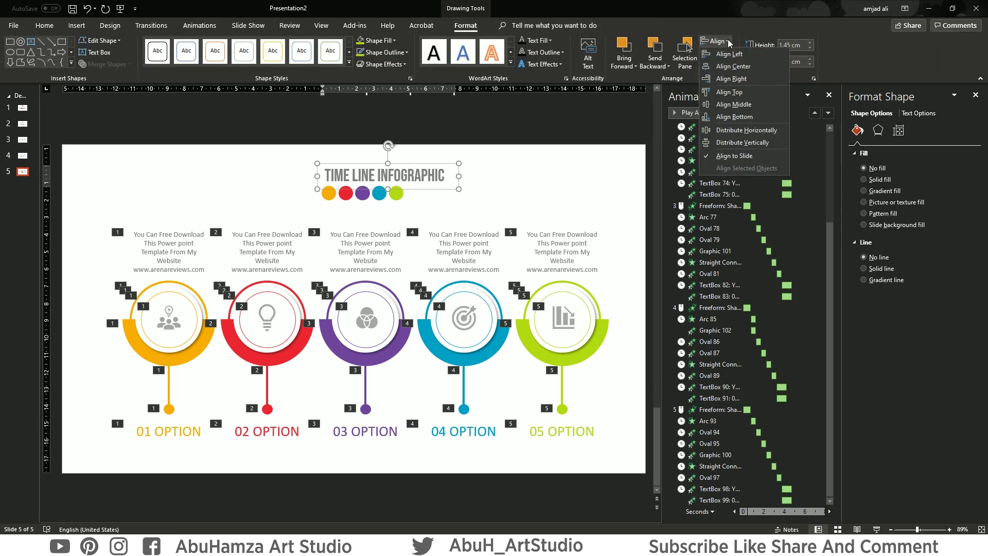
left_click(733, 66)
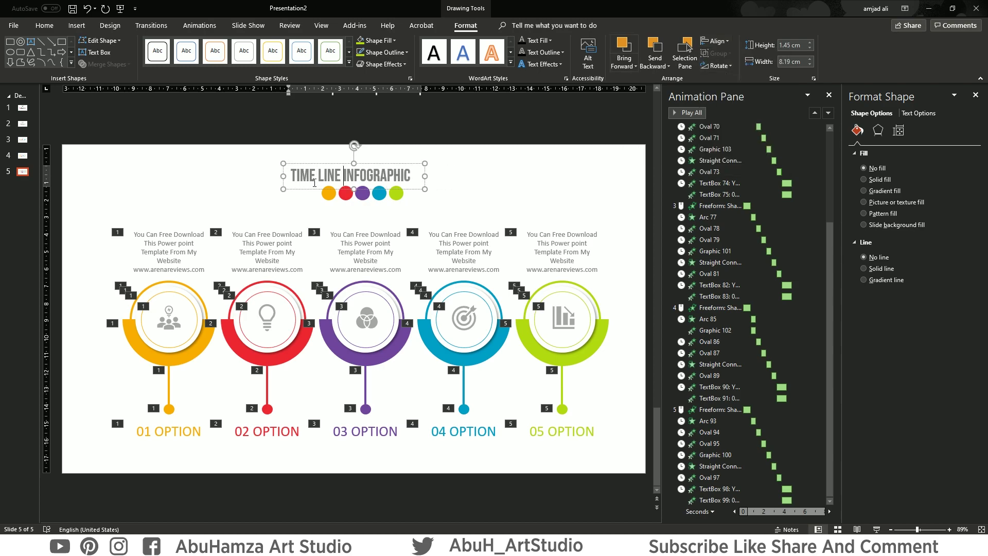
left_click(438, 201)
Centre the row of coloured dots horizontally, undoing an accidental Align Middle.
left_click(396, 193)
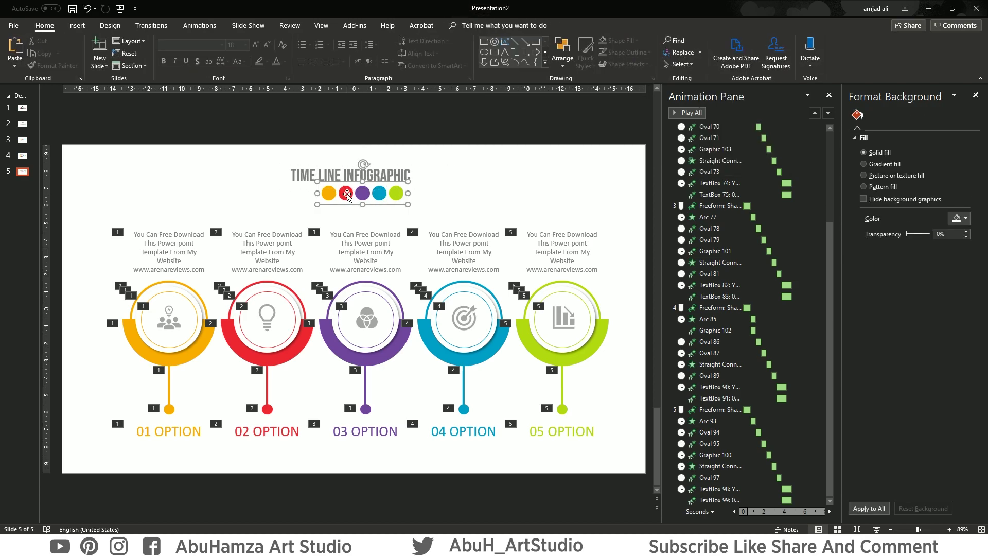
left_click(730, 44)
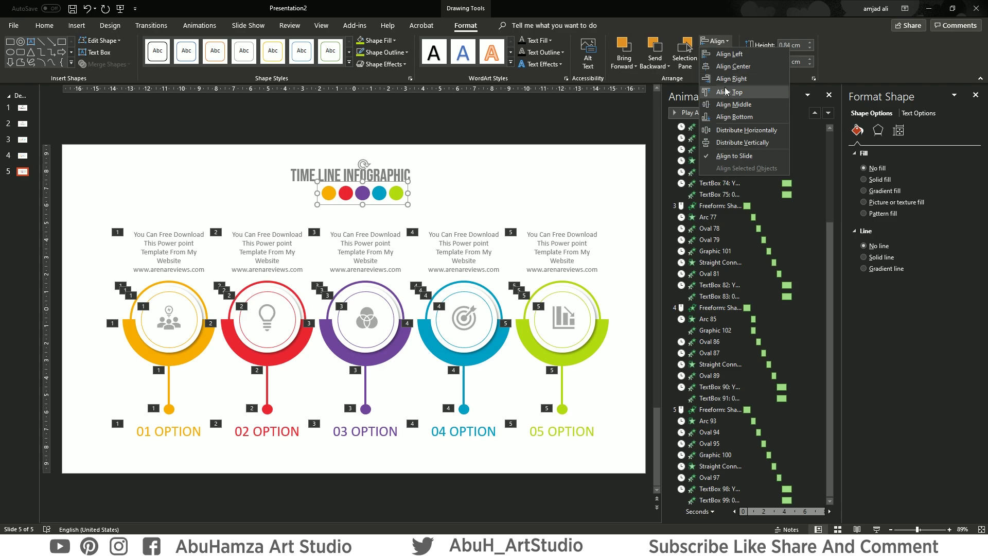
left_click(721, 105)
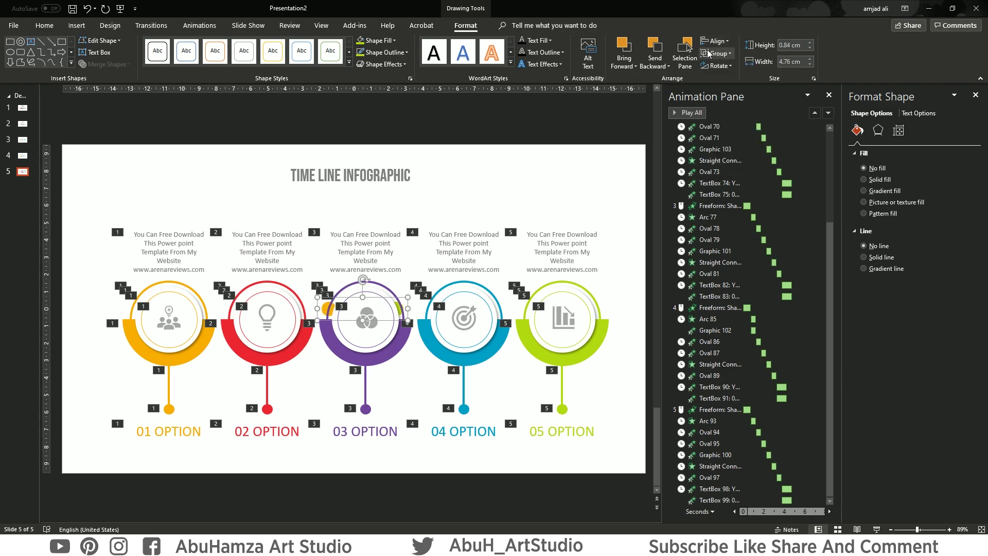
key("ctrl+z")
left_click(708, 53)
left_click(718, 66)
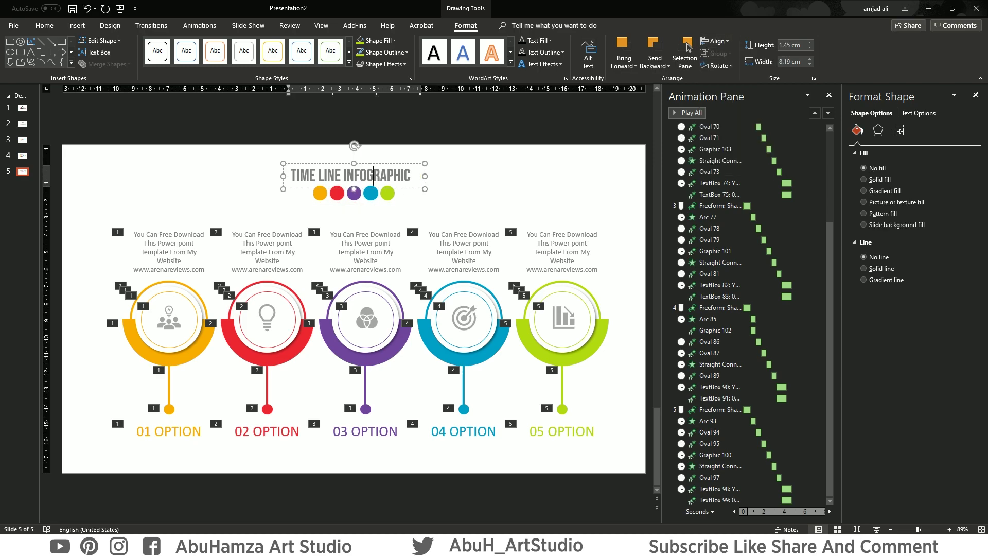
left_click(458, 165)
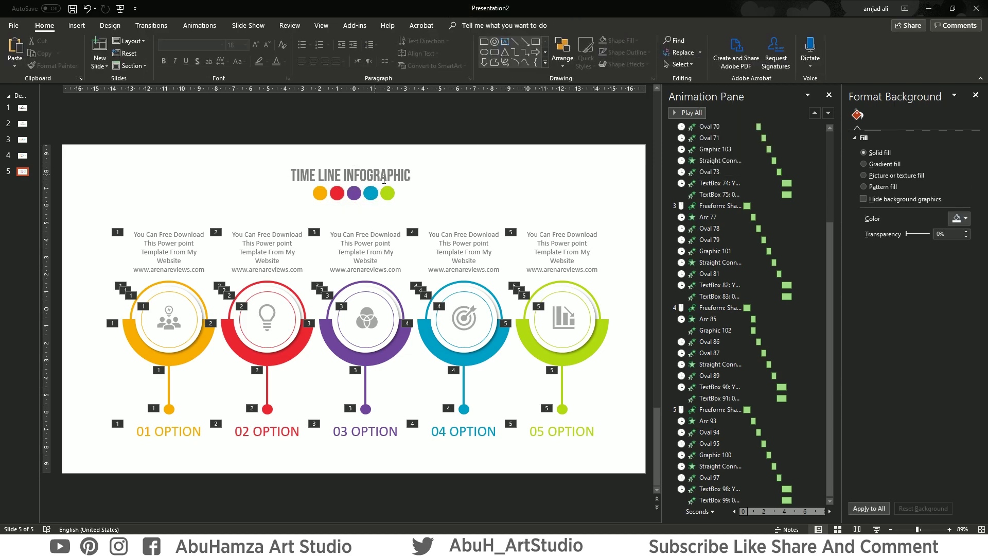
Nudge the title slightly upward.
left_click(378, 161)
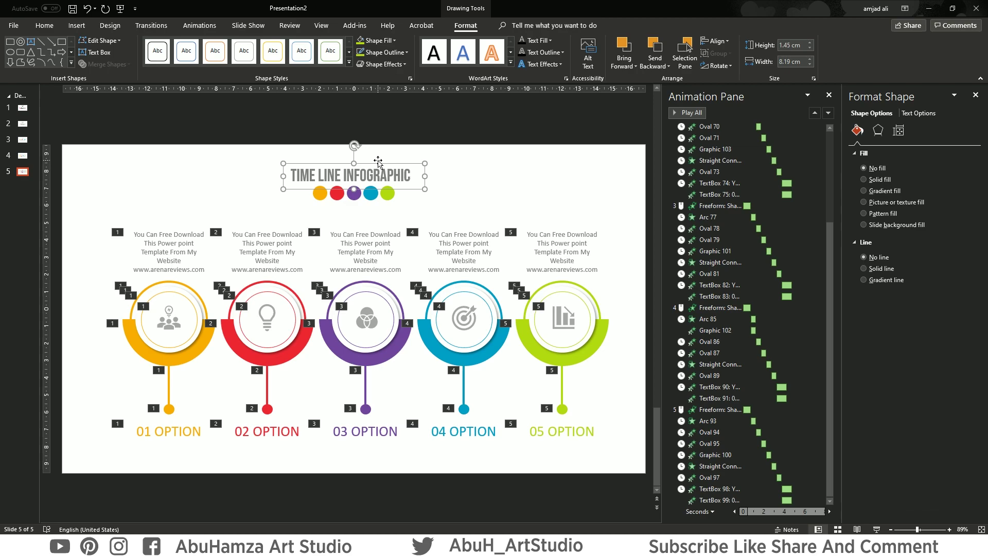
key("Up")
key("Up")
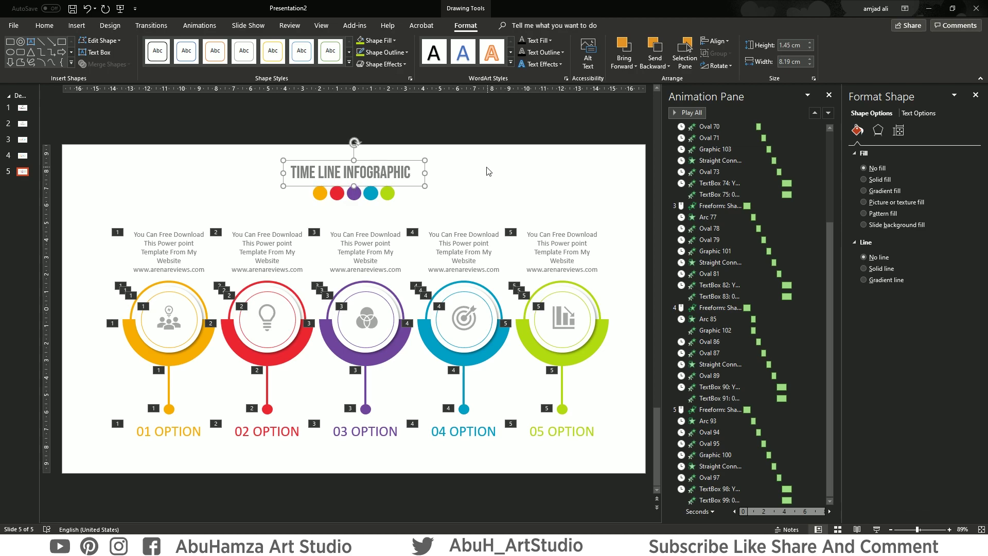
left_click(488, 171)
left_click(366, 173)
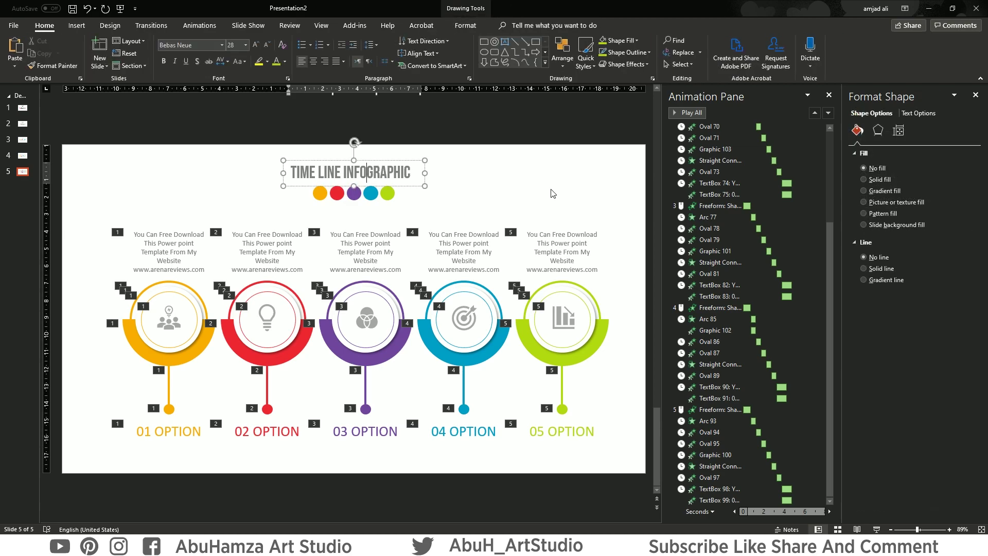
Give the title a Float In entrance with the Float Down direction.
left_click(204, 27)
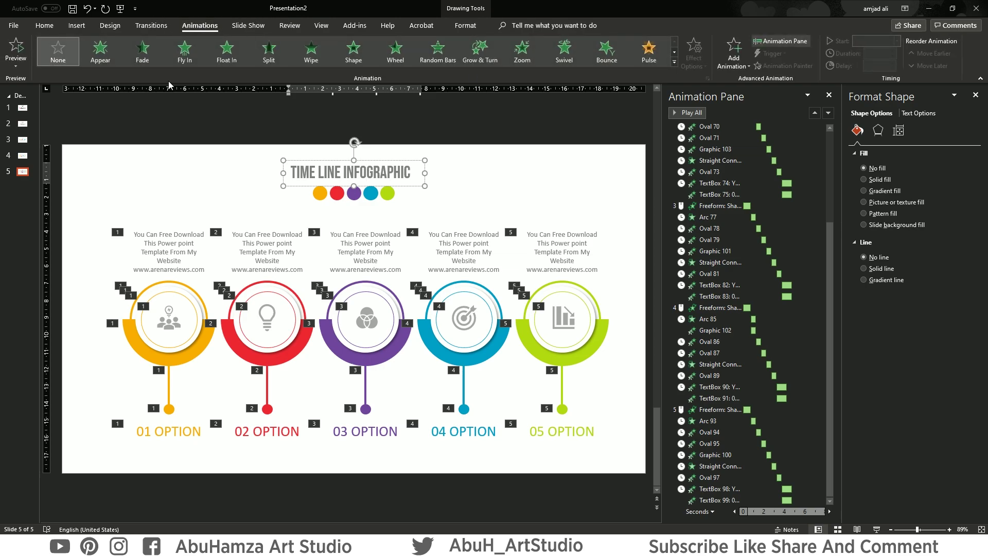
left_click(220, 58)
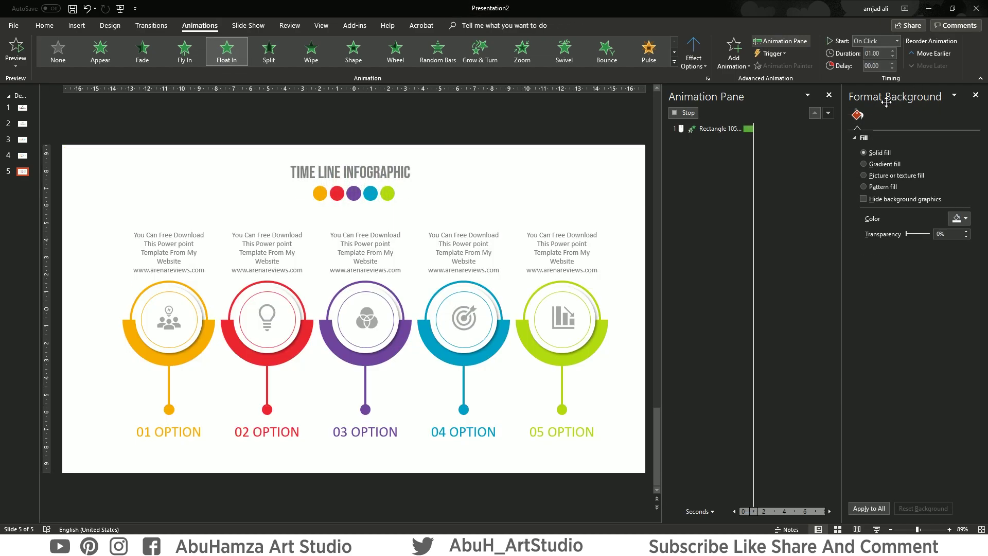
left_click(704, 64)
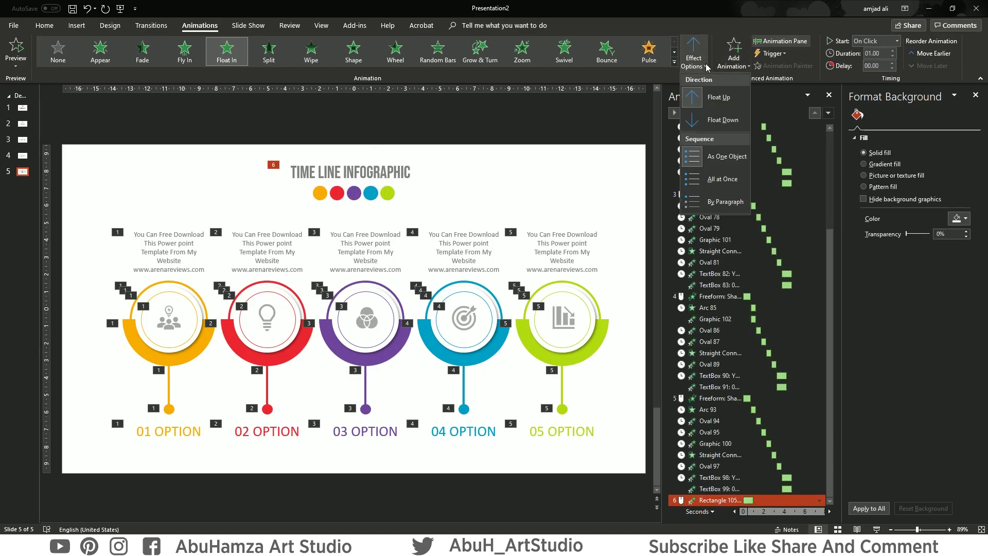
left_click(723, 120)
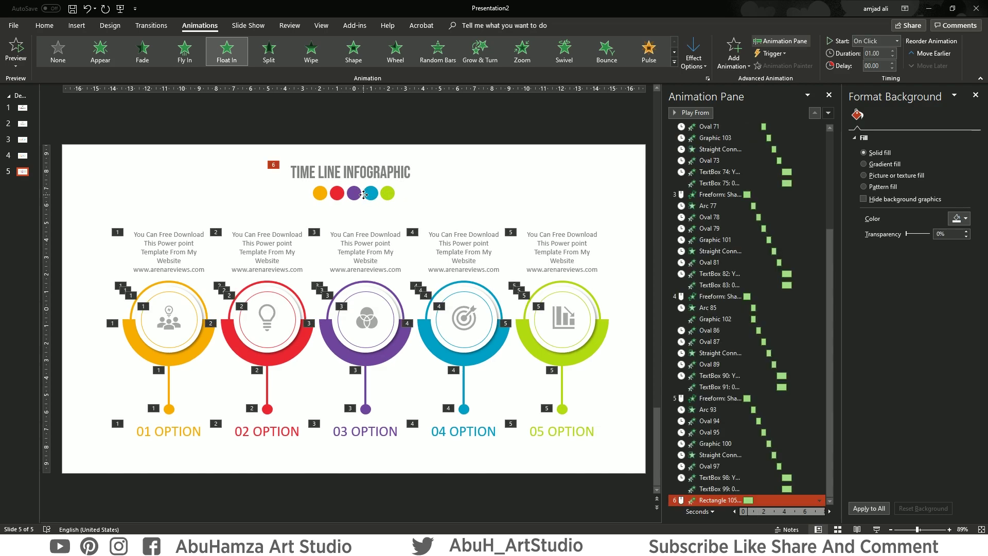
Set the title animation to start After Previous and give the coloured dots Float In.
left_click(363, 195)
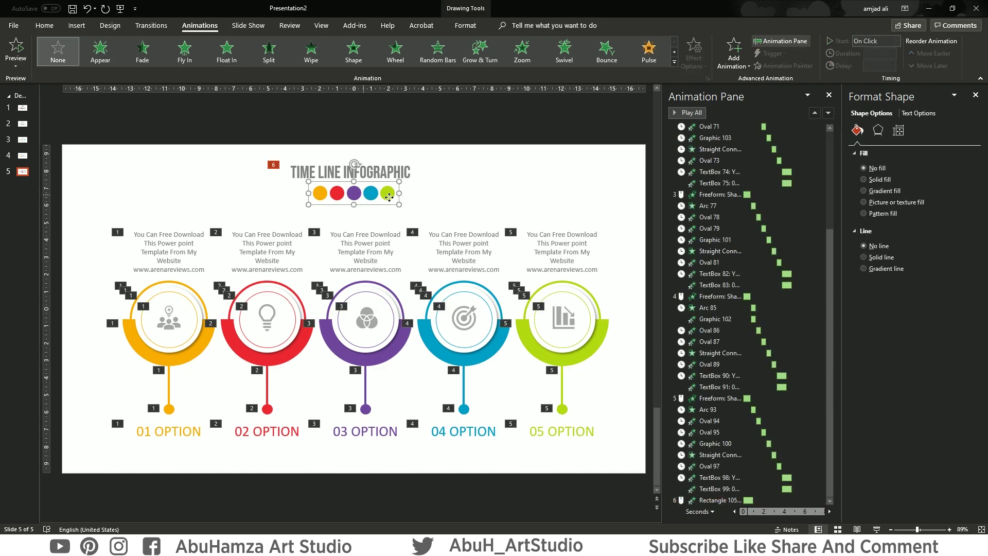
left_click(394, 172)
left_click(897, 41)
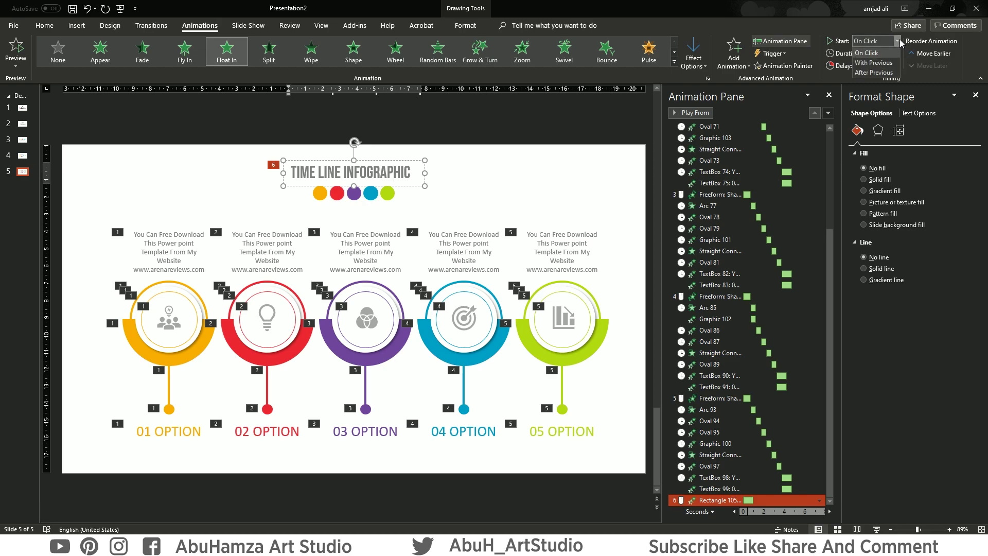
left_click(888, 72)
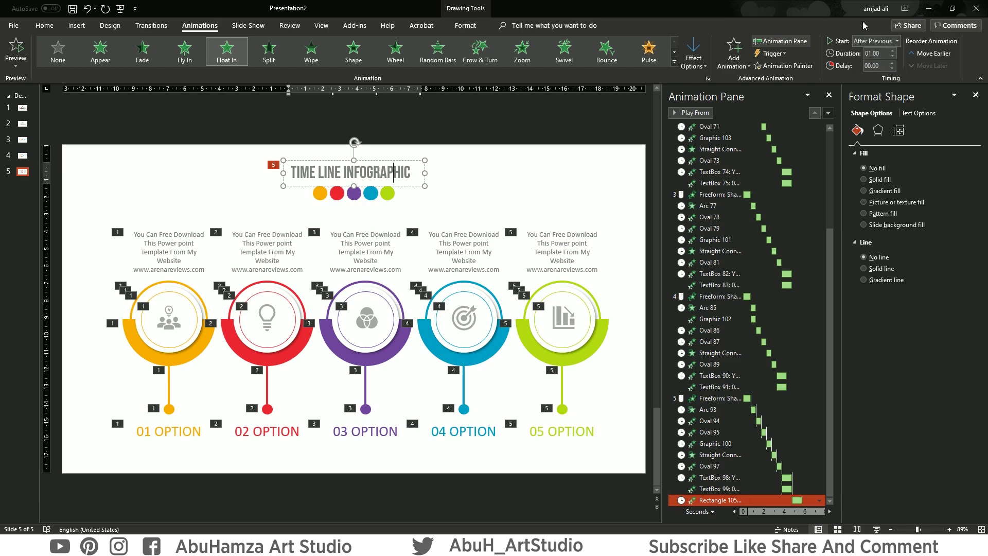
left_click(353, 196)
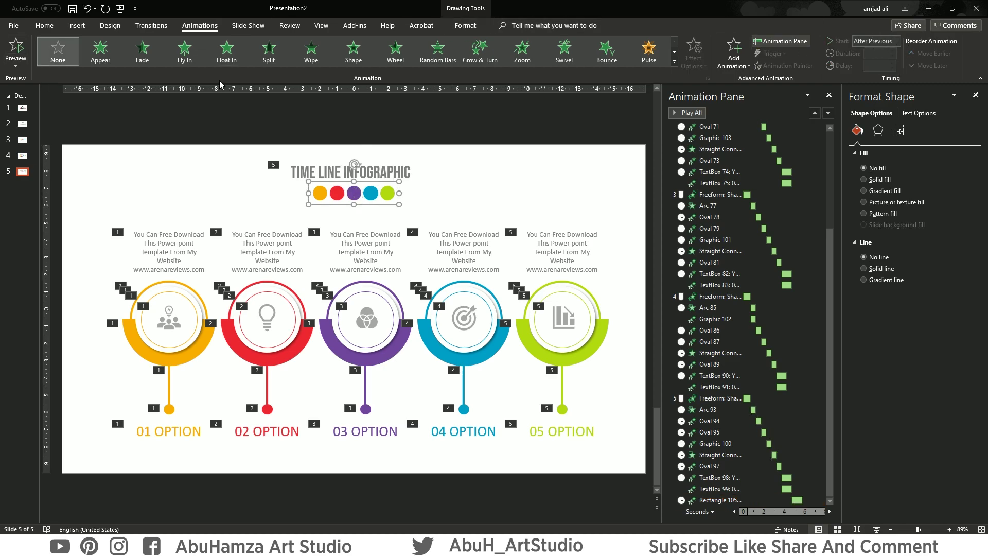
left_click(227, 51)
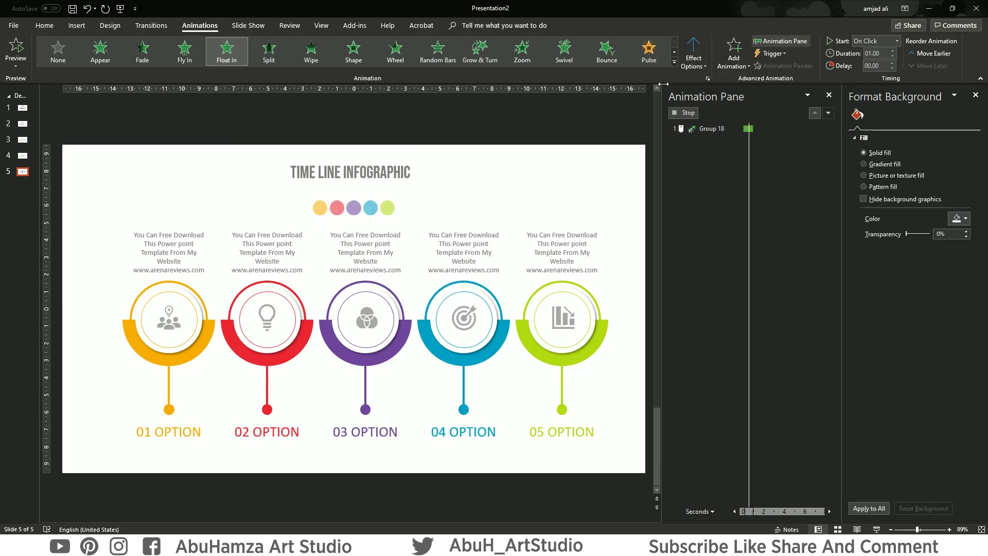
Set the dots animation to start With Previous and launch the slide show from slide 5.
left_click(897, 41)
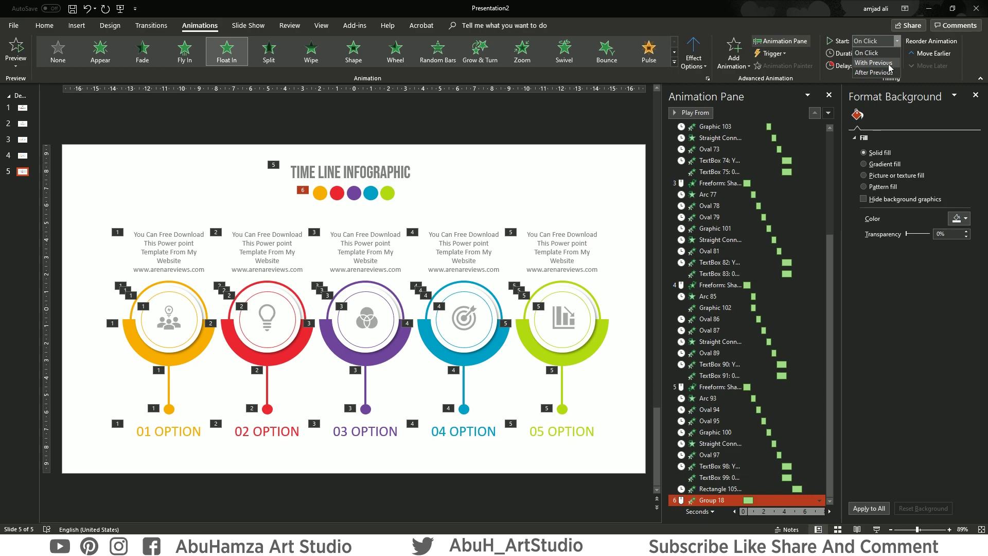
left_click(888, 63)
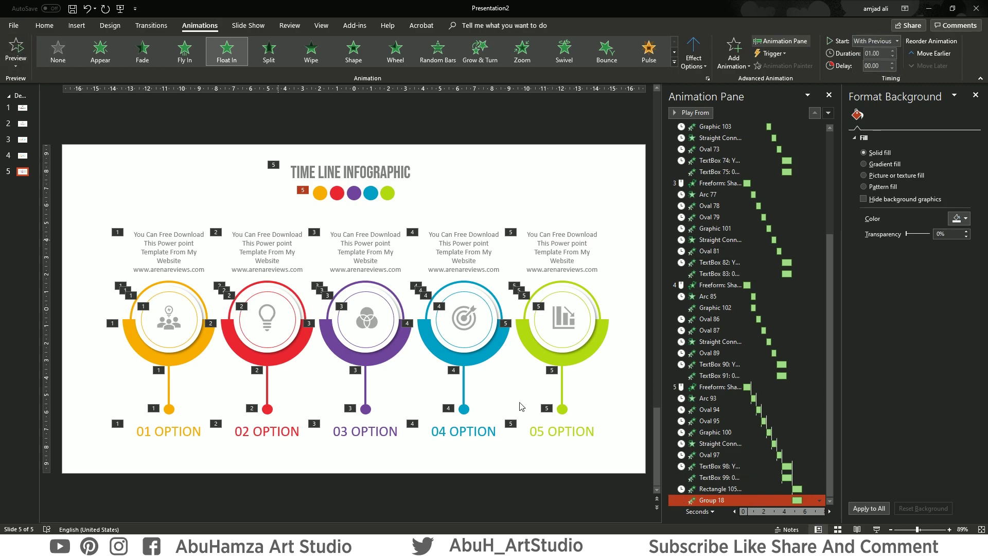
left_click(720, 386, "ctrl")
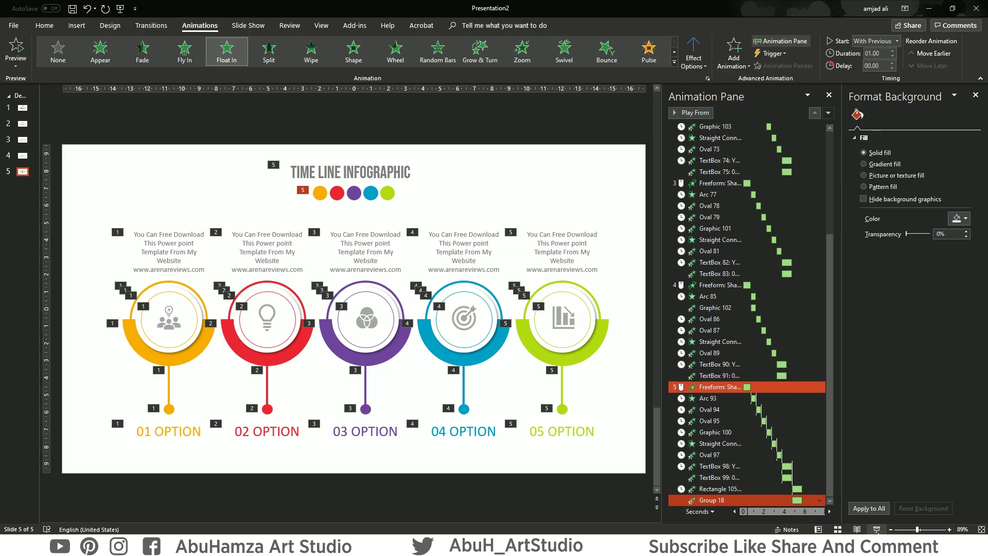
left_click(876, 529)
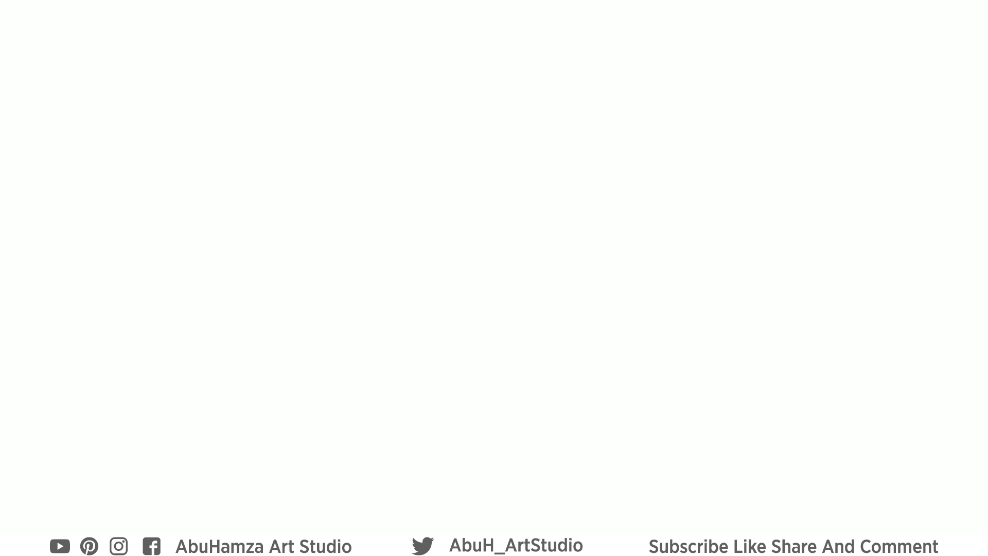